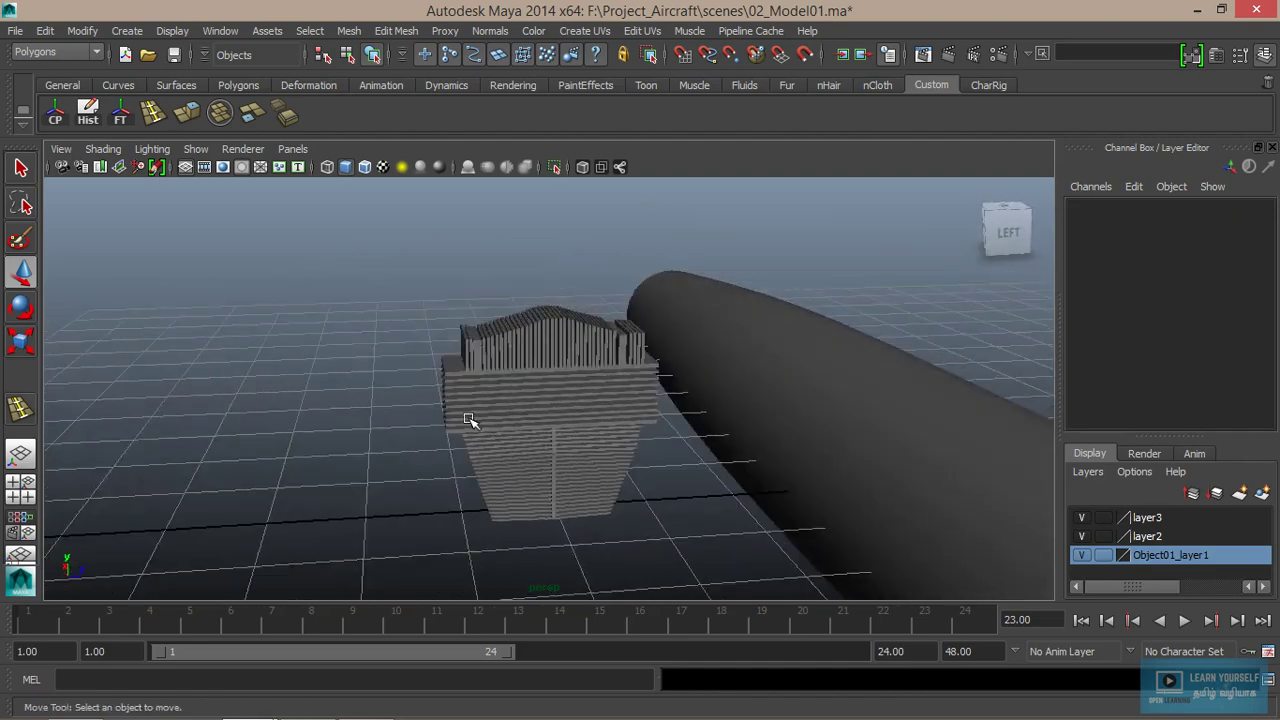
- Inspect the fin stacks polySurface31, 32 and 34 from several angles
mouse_move(470, 420)
left_mouse_down("alt")
mouse_move(671, 471)
mouse_move(640, 489)
left_mouse_up("alt")
scroll(640, 489, "up", 3)
scroll(603, 443, "up", 2)
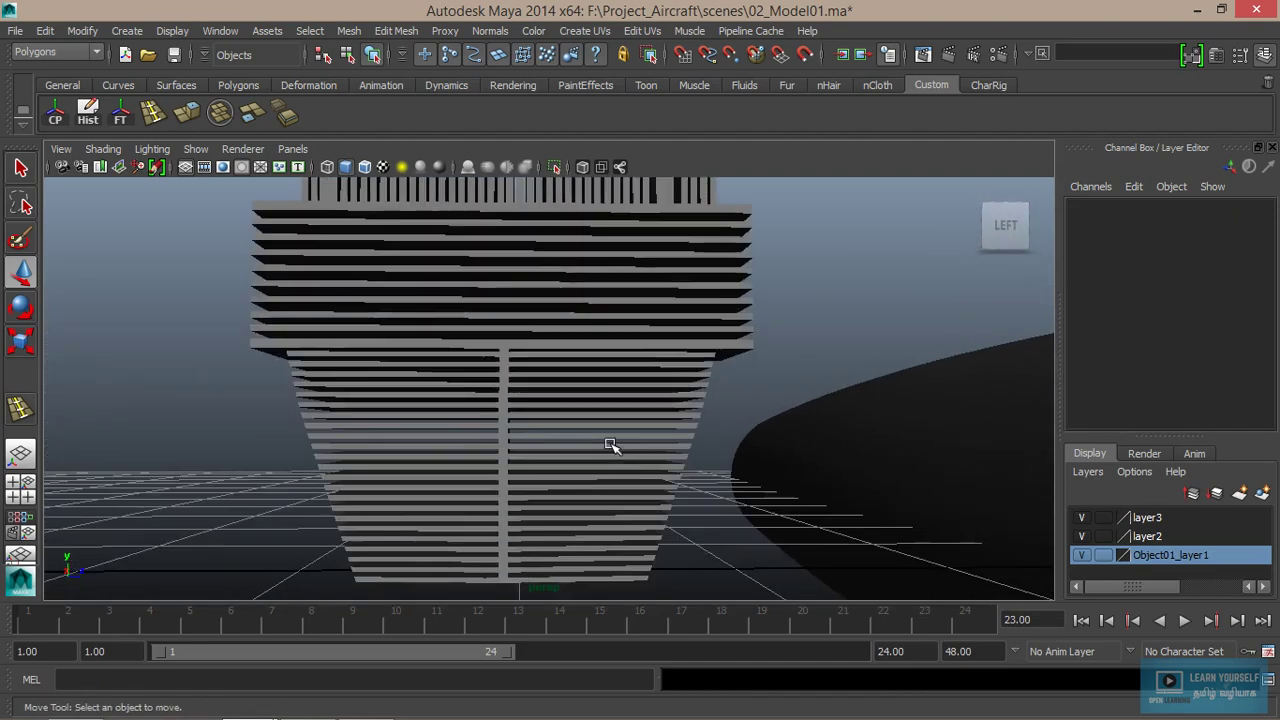
left_click(610, 444)
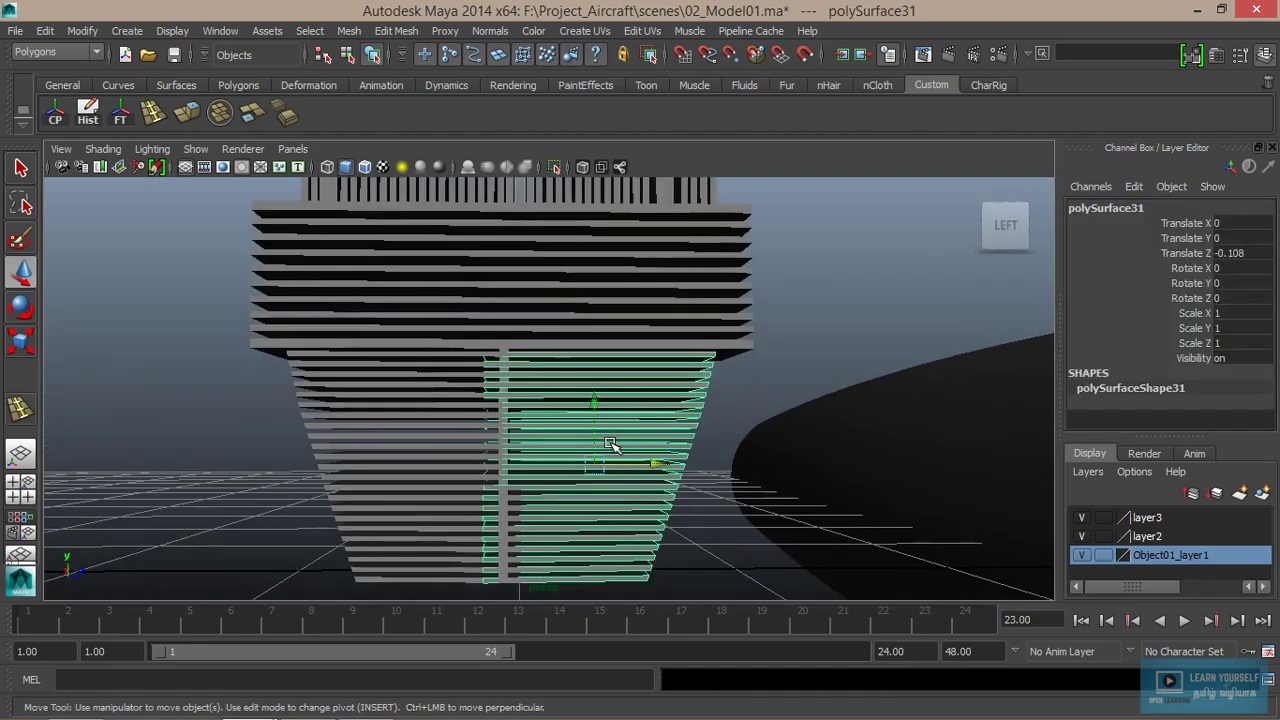
left_click(405, 451)
left_click(258, 484)
mouse_move(383, 490)
left_mouse_down("alt")
mouse_move(466, 514)
mouse_move(409, 529)
left_mouse_up("alt")
left_click(420, 502)
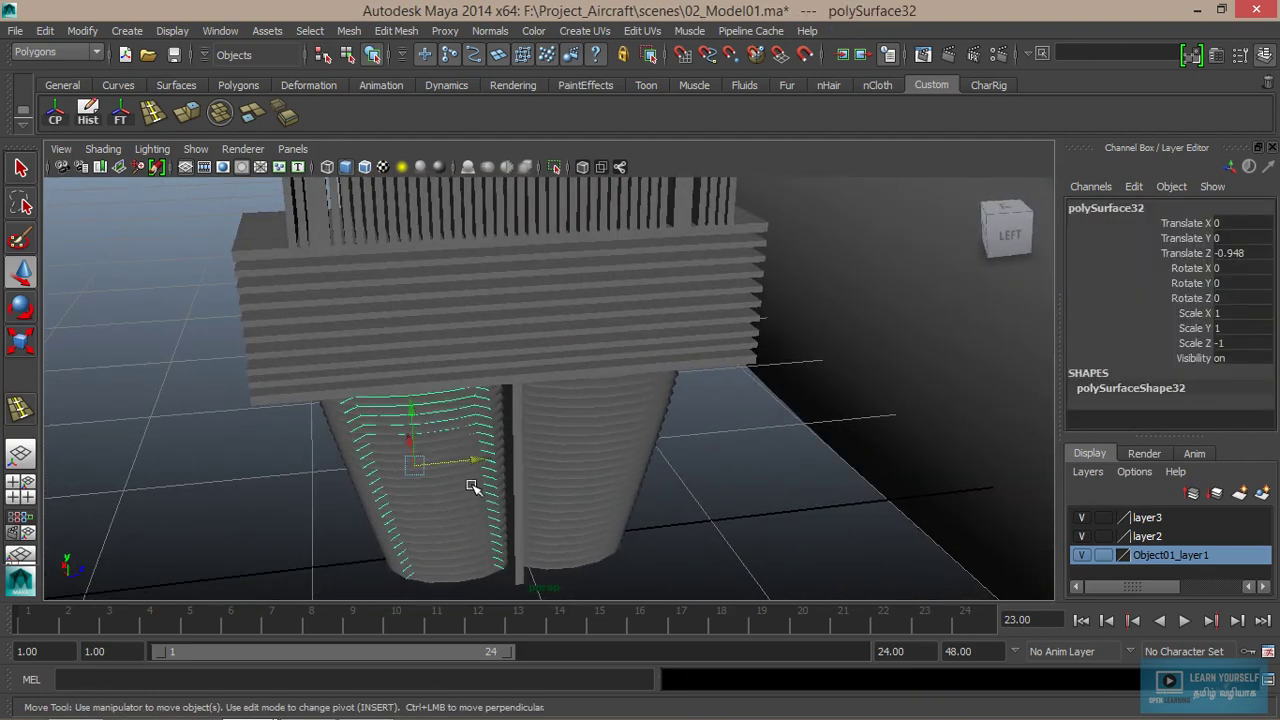
left_click_drag(478, 464, 478, 465)
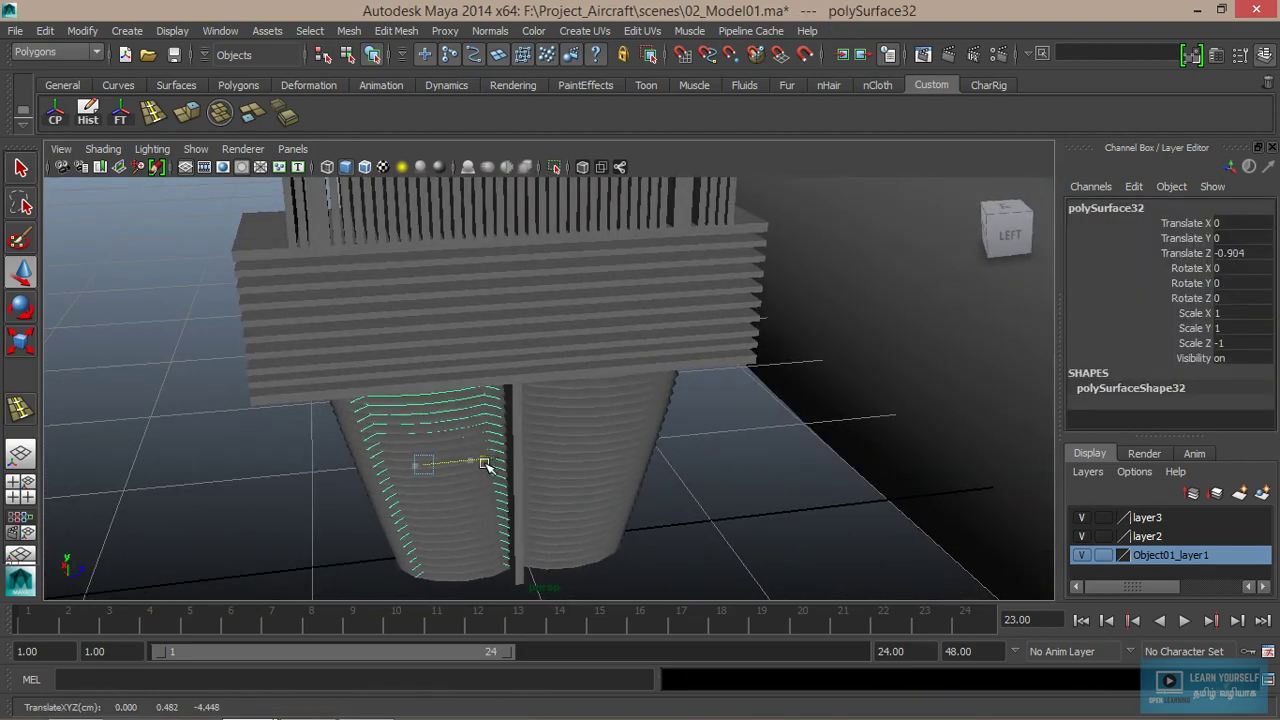
left_click(452, 349)
left_click_drag(452, 349, 440, 323, "alt")
- Preview the fins smoothed and back, then select and zoom in on the top slab pCube97
key("3")
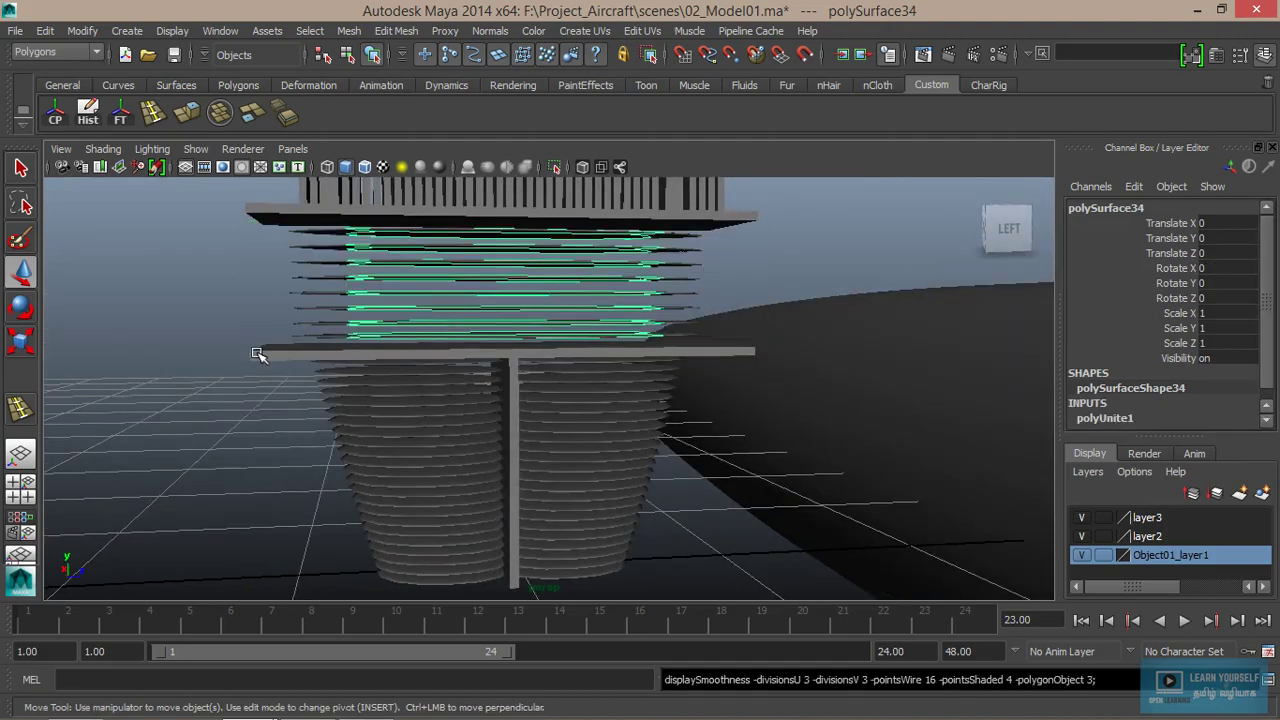
left_click(214, 386)
mouse_move(214, 386)
left_mouse_down("alt")
mouse_move(394, 380)
mouse_move(410, 347)
left_mouse_up("alt")
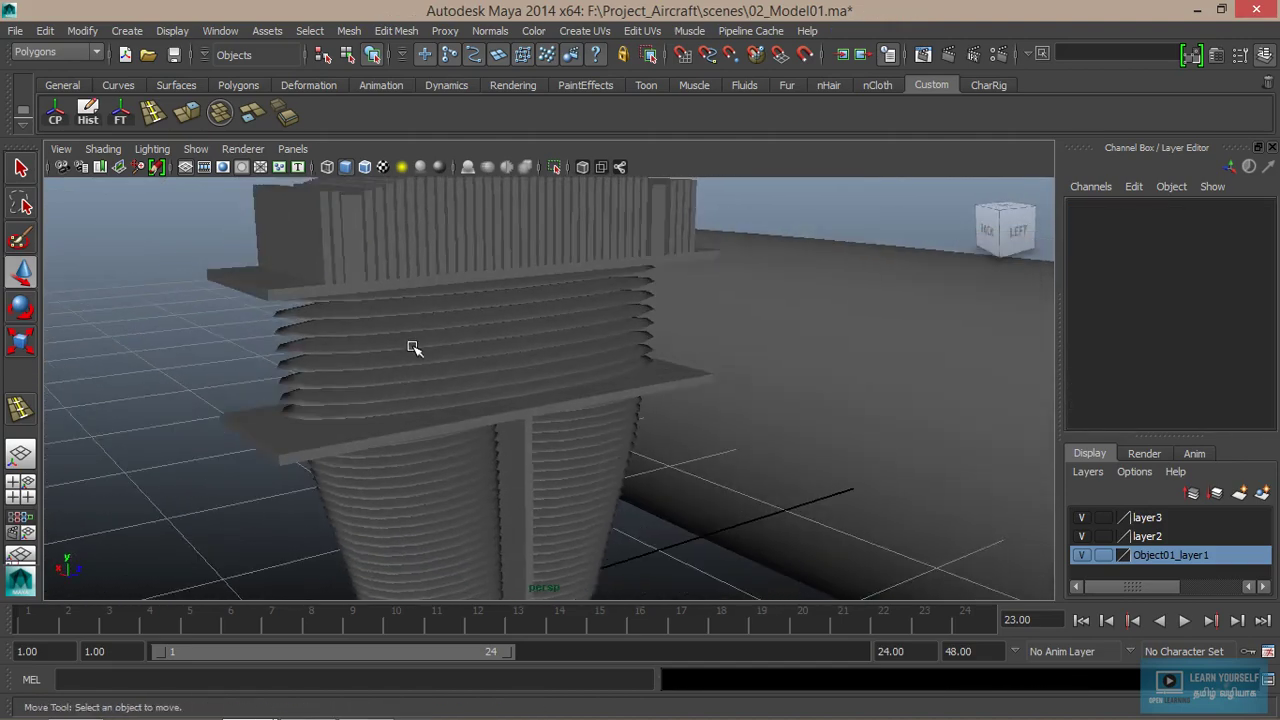
left_click(413, 347)
key("1")
left_click_drag(298, 330, 251, 303, "alt")
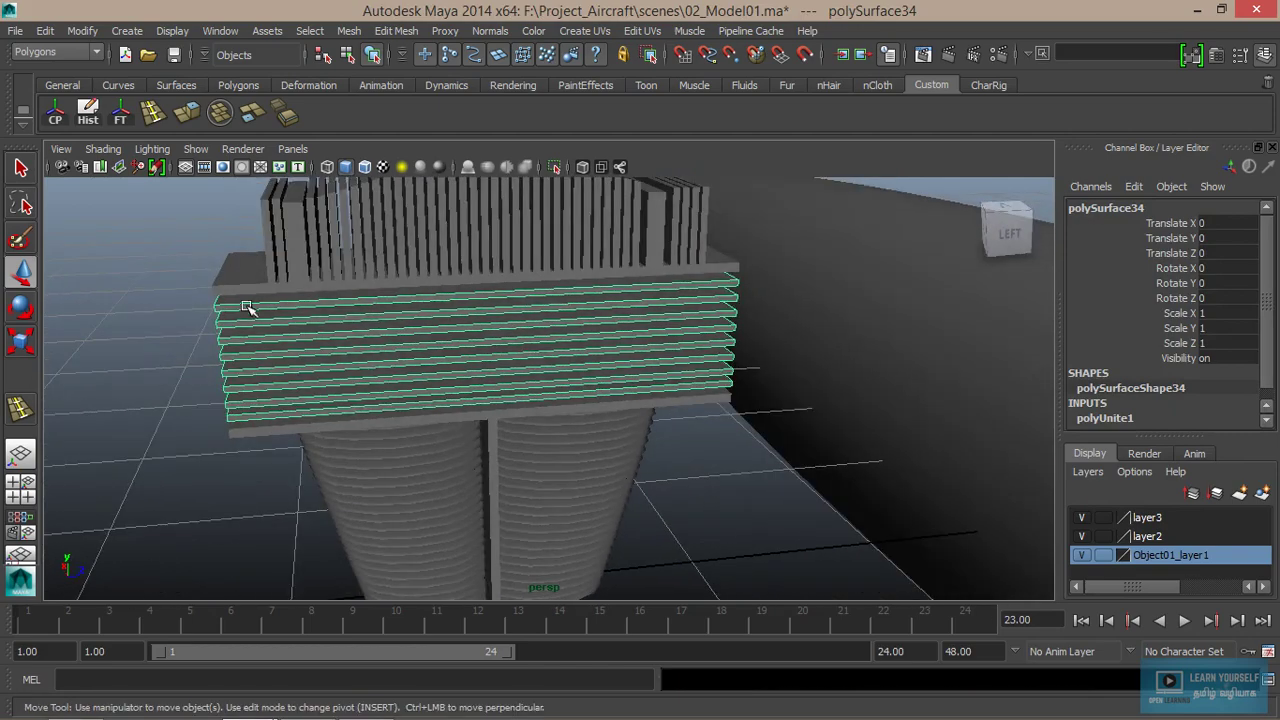
left_click(247, 286)
key("1")
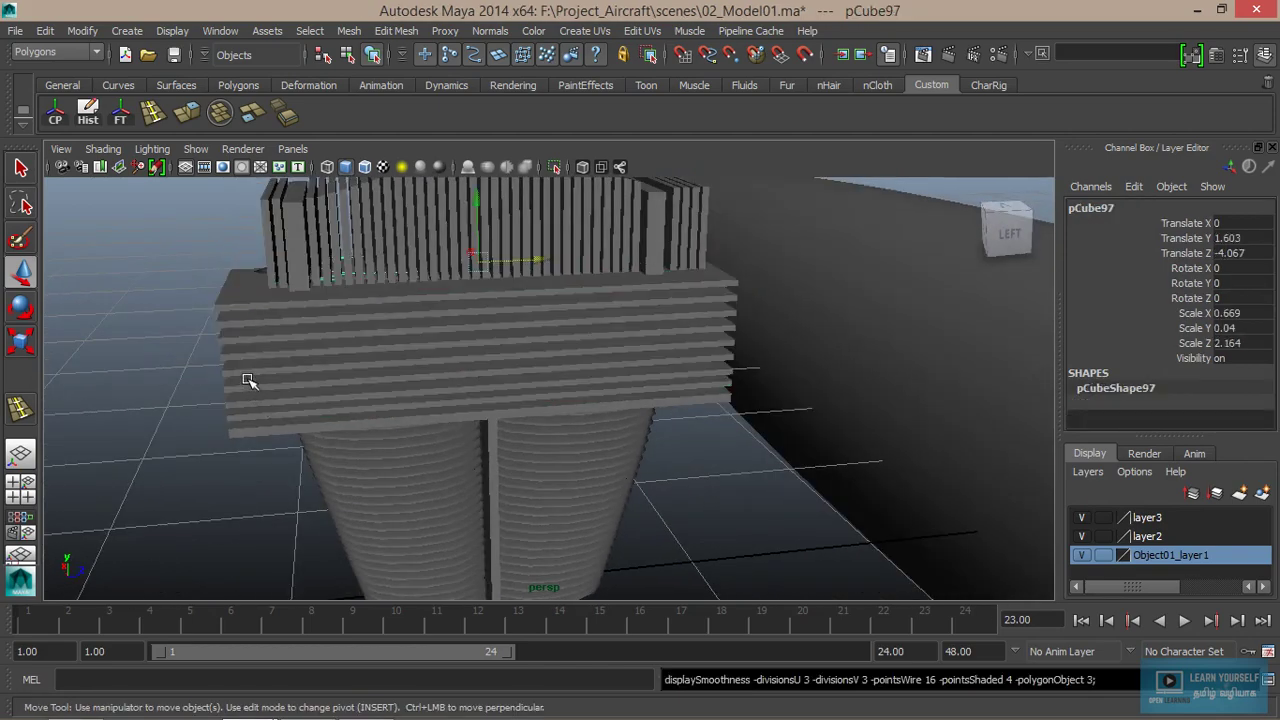
mouse_move(251, 377)
left_mouse_down("alt")
mouse_move(443, 480)
mouse_move(451, 455)
mouse_move(480, 437)
mouse_move(353, 409)
mouse_move(349, 386)
left_mouse_up("alt")
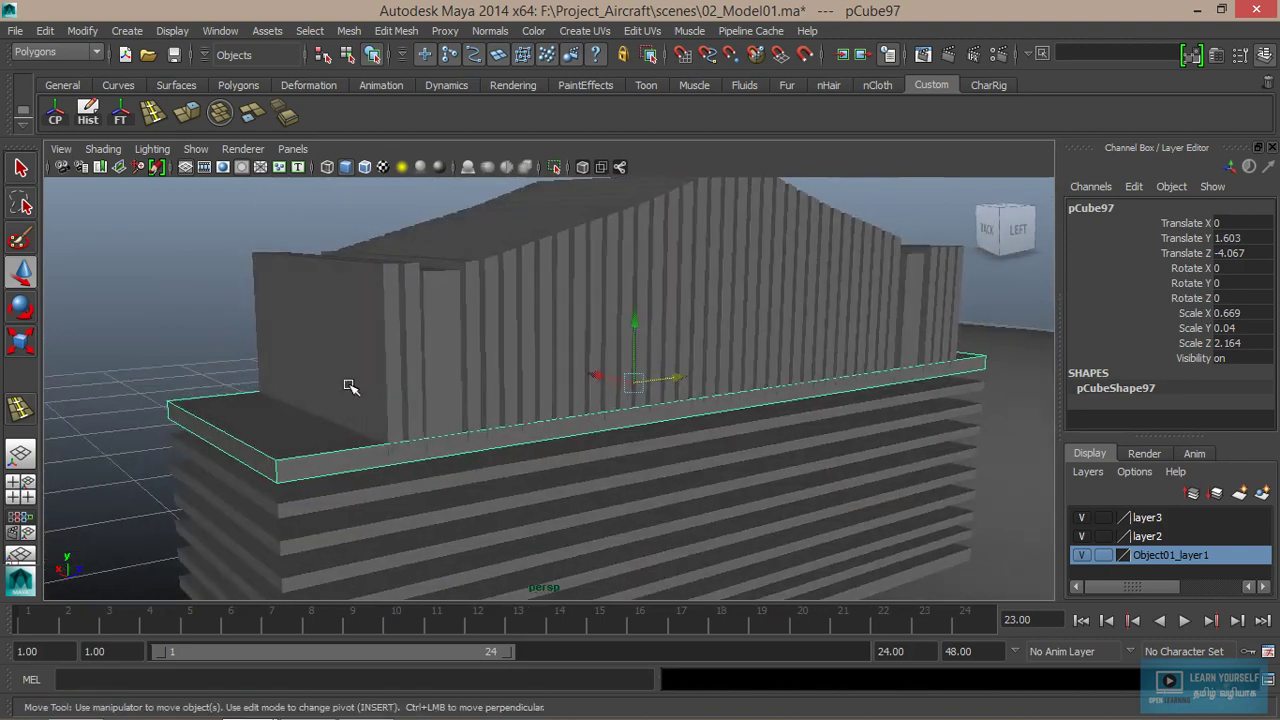
- Insert four edge loops around pCube97 near its borders
left_click(152, 112)
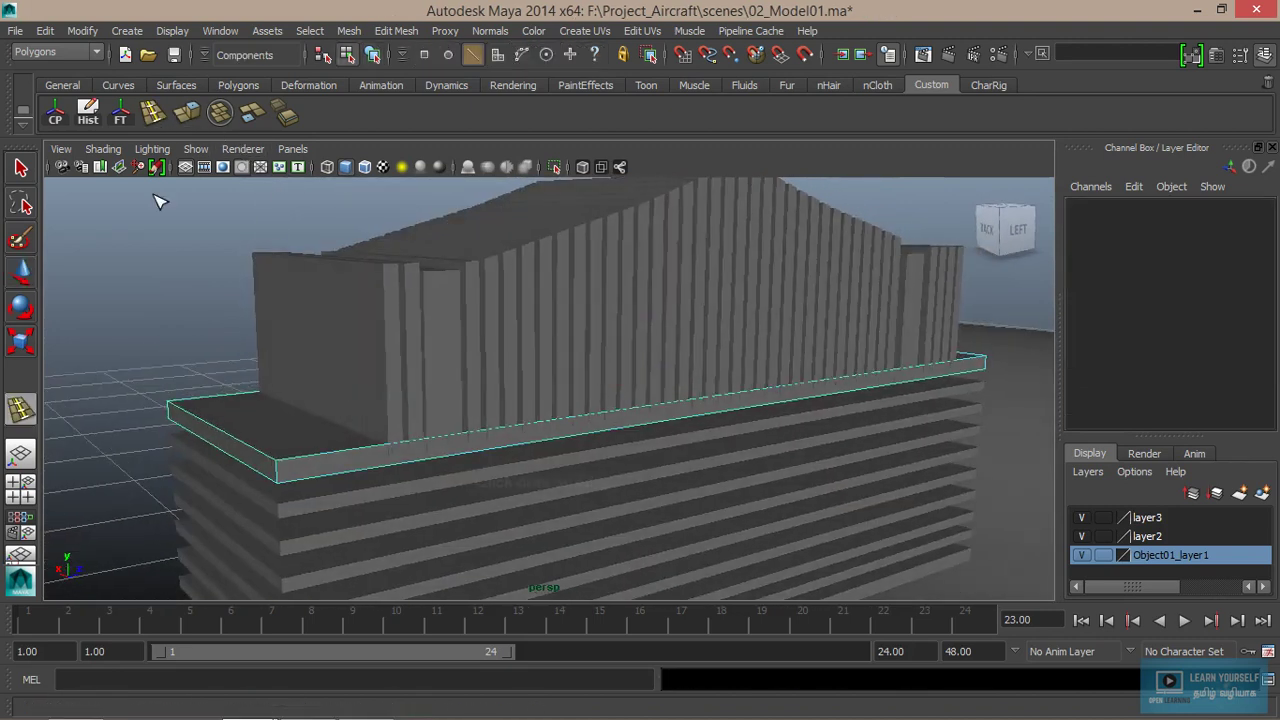
left_click(279, 467)
mouse_move(280, 468)
left_mouse_down()
mouse_move(303, 484)
mouse_move(302, 470)
left_mouse_up()
mouse_move(580, 492)
left_mouse_down("alt")
mouse_move(634, 491)
mouse_move(447, 506)
left_mouse_up("alt")
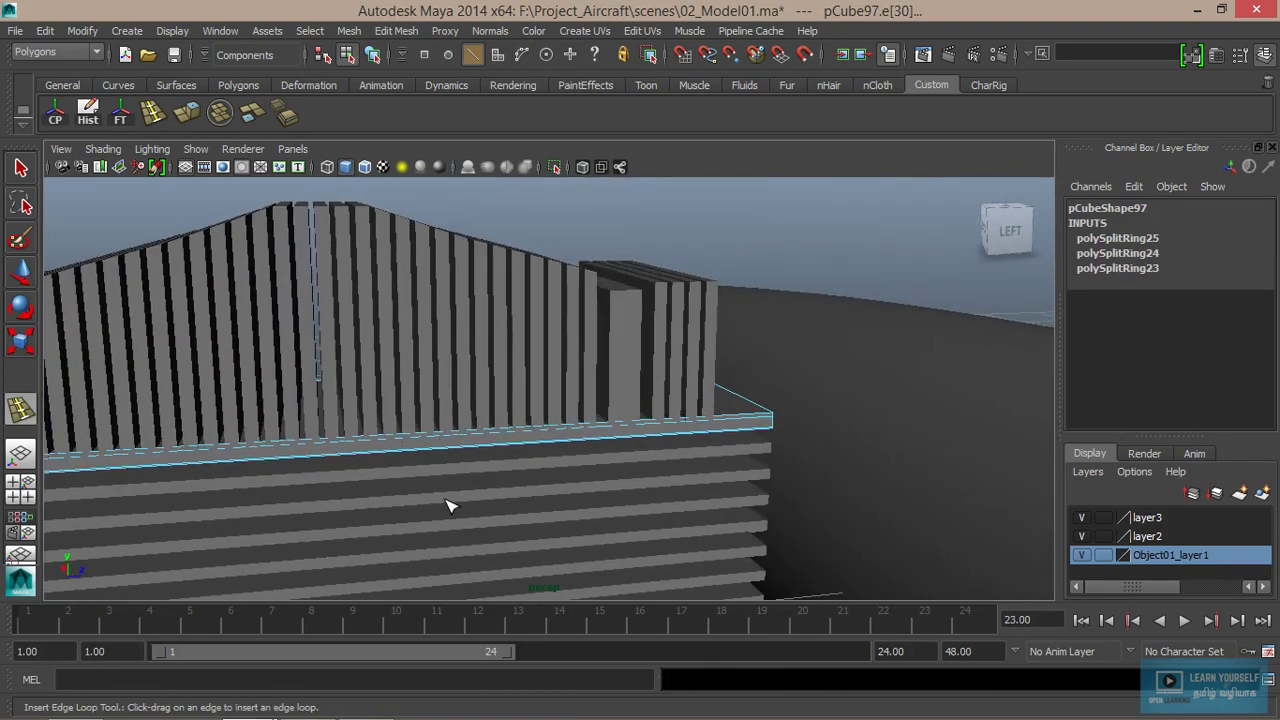
left_click(760, 421)
- Return to selection mode, reframe the view, and select the lower slab pCube88
mouse_move(586, 471)
left_mouse_down("alt")
mouse_move(549, 509)
mouse_move(564, 503)
left_mouse_up("alt")
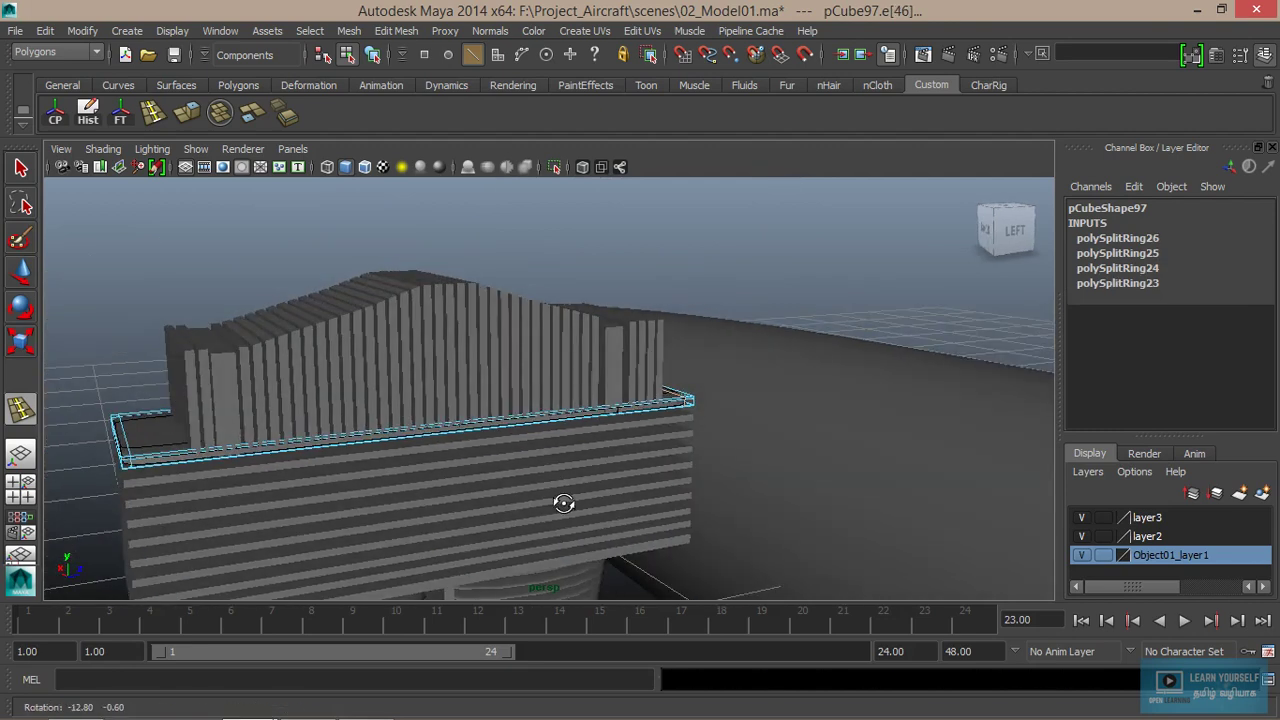
key("q")
mouse_move(372, 509)
left_mouse_down("alt")
mouse_move(346, 466)
mouse_move(334, 491)
left_mouse_up("alt")
middle_click_drag(334, 491, 496, 424, "alt")
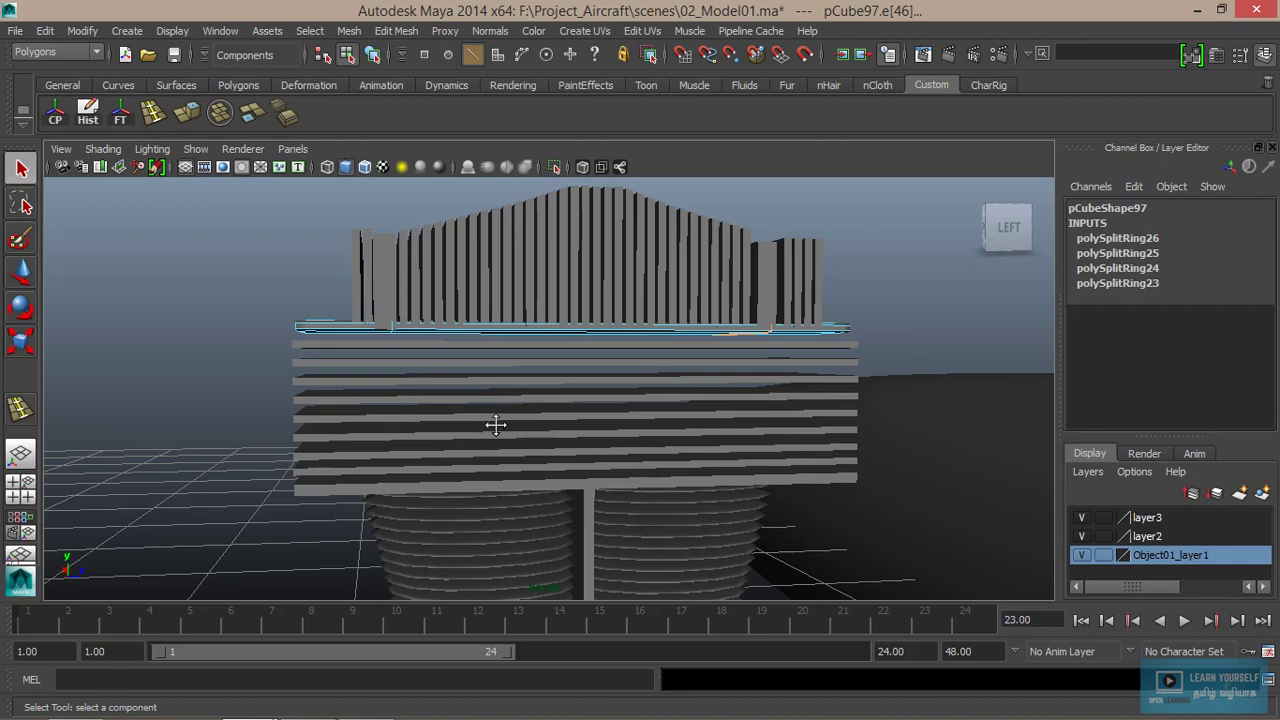
mouse_move(452, 459)
left_mouse_down("alt")
mouse_move(523, 466)
mouse_move(449, 460)
mouse_move(571, 508)
mouse_move(455, 515)
left_mouse_up("alt")
right_click_drag(455, 515, 493, 495, "alt")
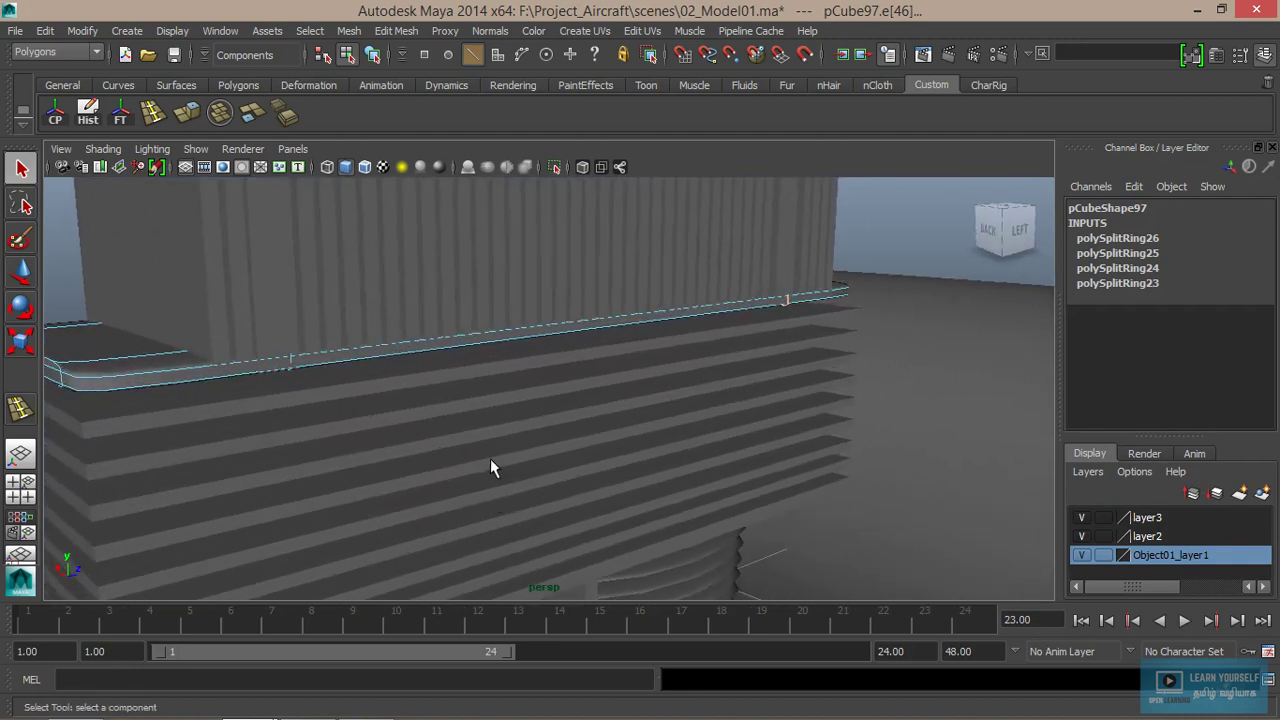
left_click_drag(500, 477, 429, 463, "alt")
mouse_move(429, 463)
middle_mouse_down("alt")
mouse_move(446, 463)
mouse_move(469, 402)
mouse_move(494, 510)
middle_mouse_up("alt")
left_click(494, 510)
mouse_move(495, 494)
left_mouse_down("alt")
mouse_move(506, 517)
mouse_move(457, 520)
mouse_move(514, 486)
left_mouse_up("alt")
- Add two edge loops along the lower slab pCube88
key("y")
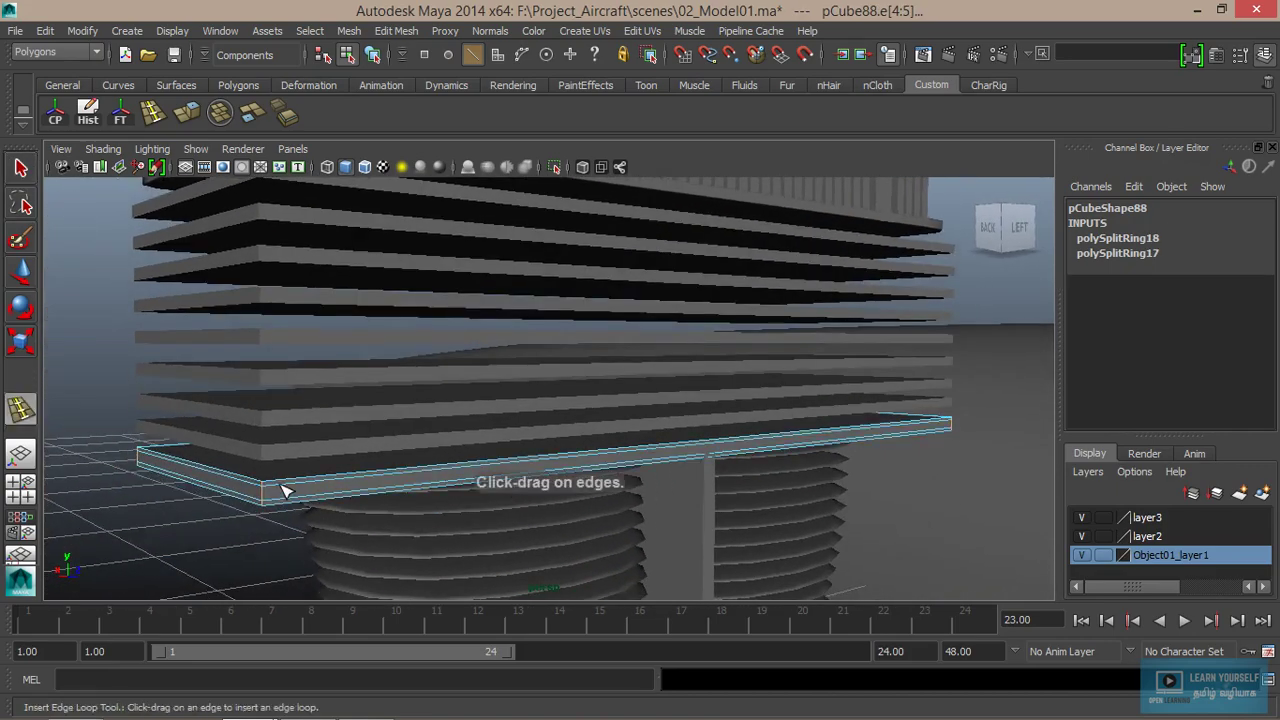
left_click_drag(283, 491, 279, 488)
mouse_move(279, 488)
left_mouse_down("alt")
mouse_move(343, 554)
mouse_move(560, 490)
left_mouse_up("alt")
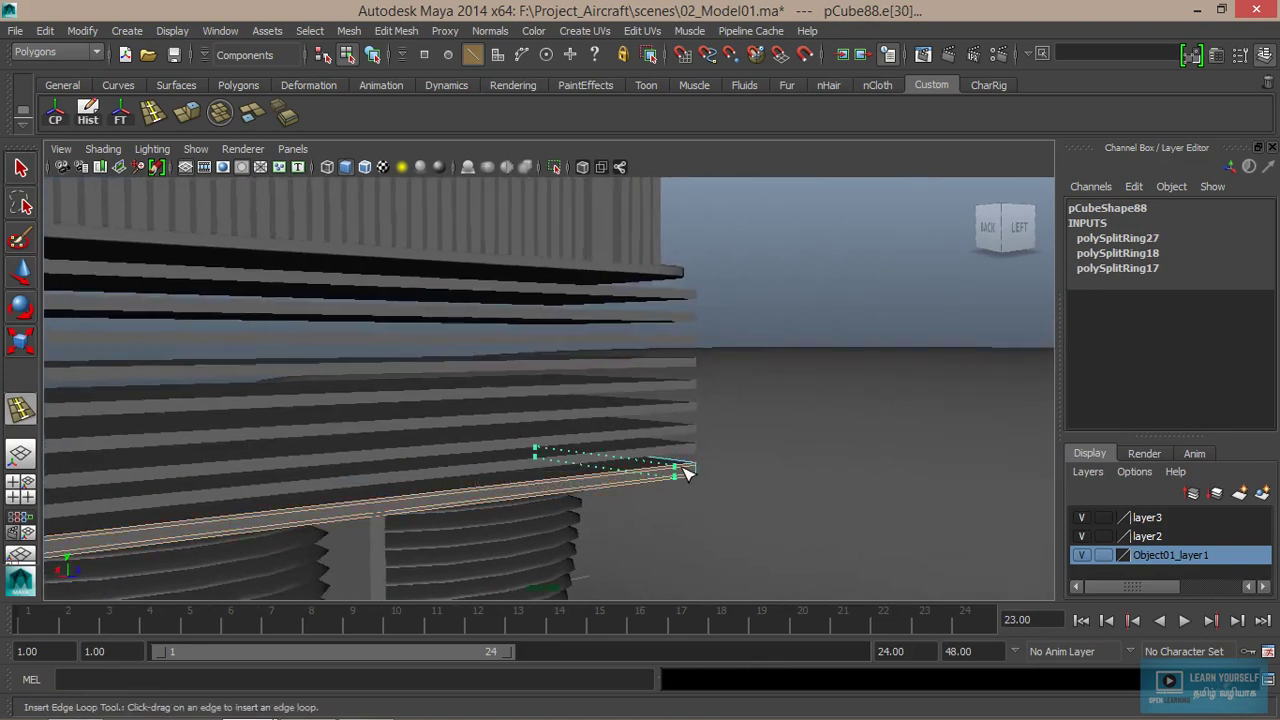
left_click_drag(695, 473, 697, 503)
middle_click_drag(697, 503, 660, 503, "alt")
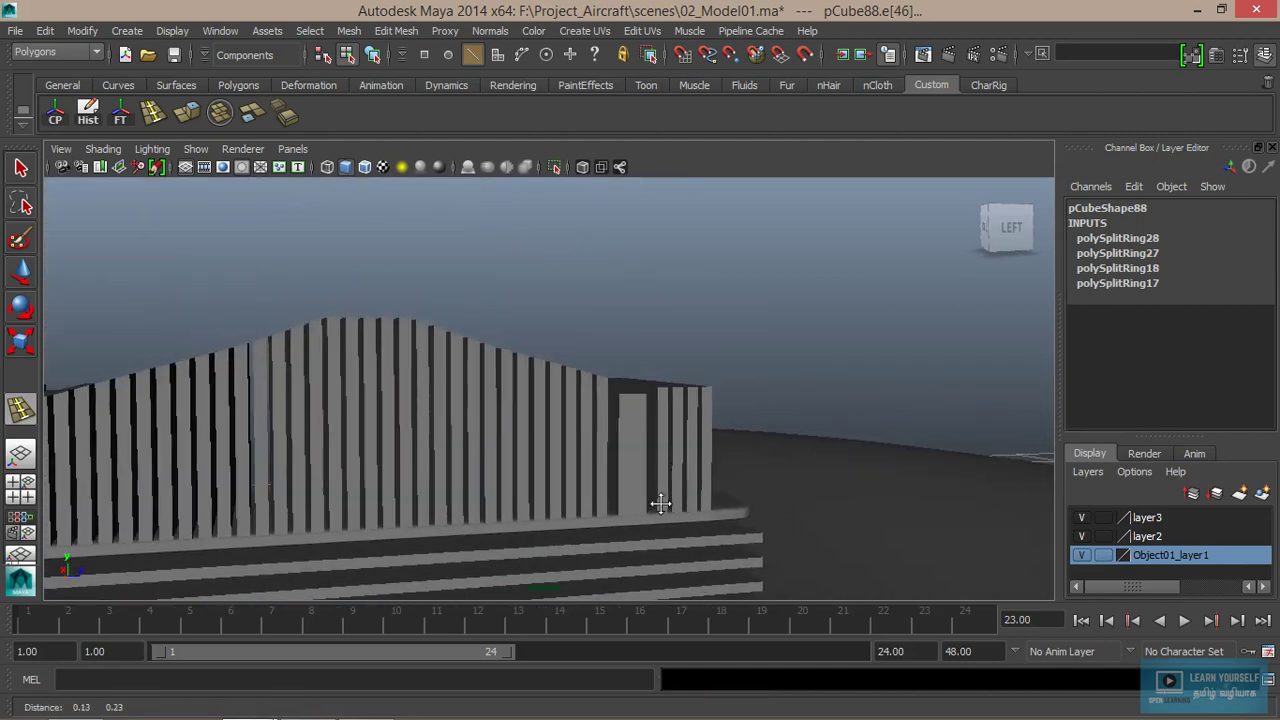
- Select the vertical slat pCube98 and add an edge loop across it
left_click(641, 449)
mouse_move(651, 449)
left_mouse_down("alt")
mouse_move(534, 454)
mouse_move(556, 435)
mouse_move(652, 445)
mouse_move(648, 417)
left_mouse_up("alt")
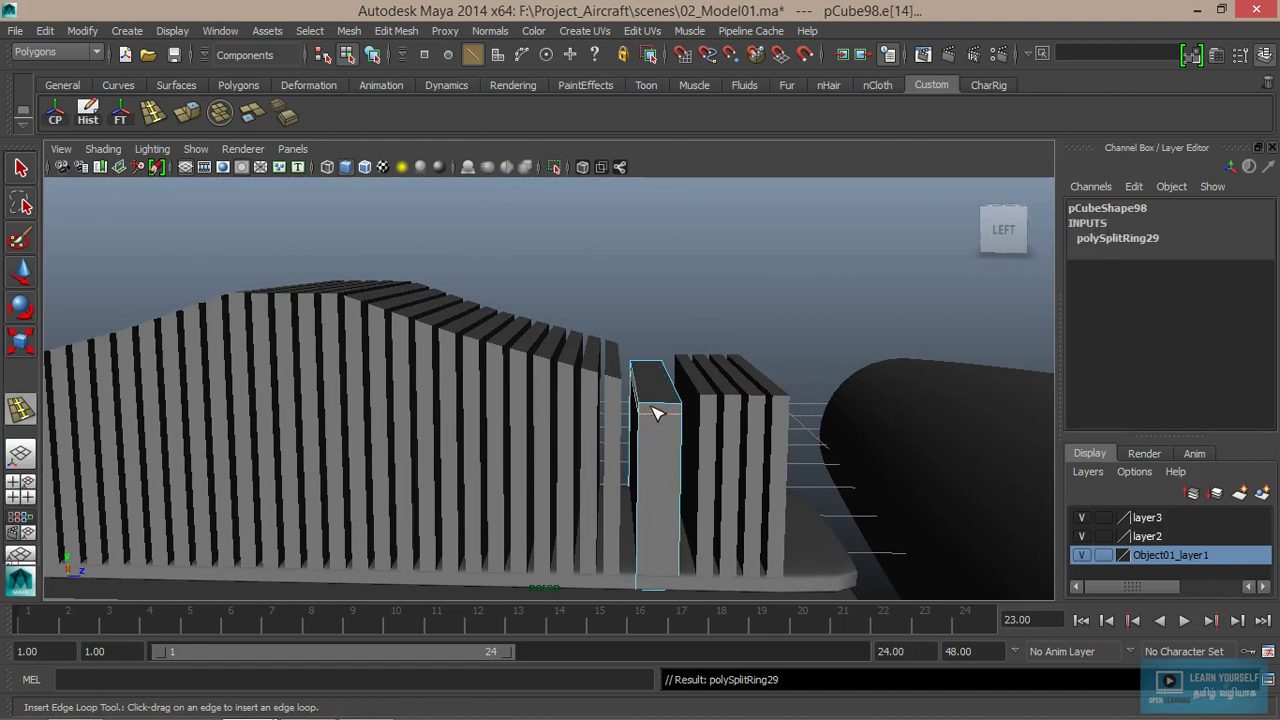
left_click_drag(651, 406, 678, 410)
mouse_move(590, 527)
left_mouse_down("alt")
mouse_move(306, 446)
mouse_move(285, 453)
mouse_move(291, 412)
mouse_move(269, 417)
left_mouse_up("alt")
- Add edge loops to slat pCube99, including one near its bottom, with smooth preview
left_click(282, 425)
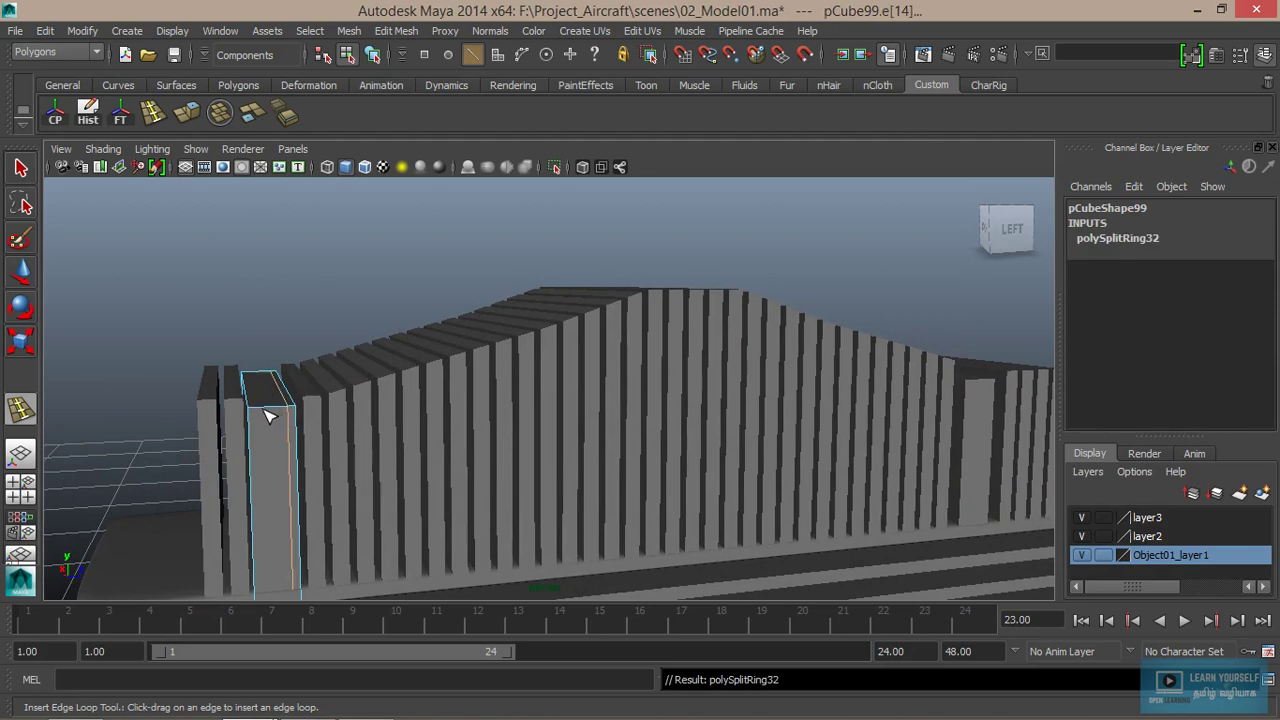
left_click(260, 418)
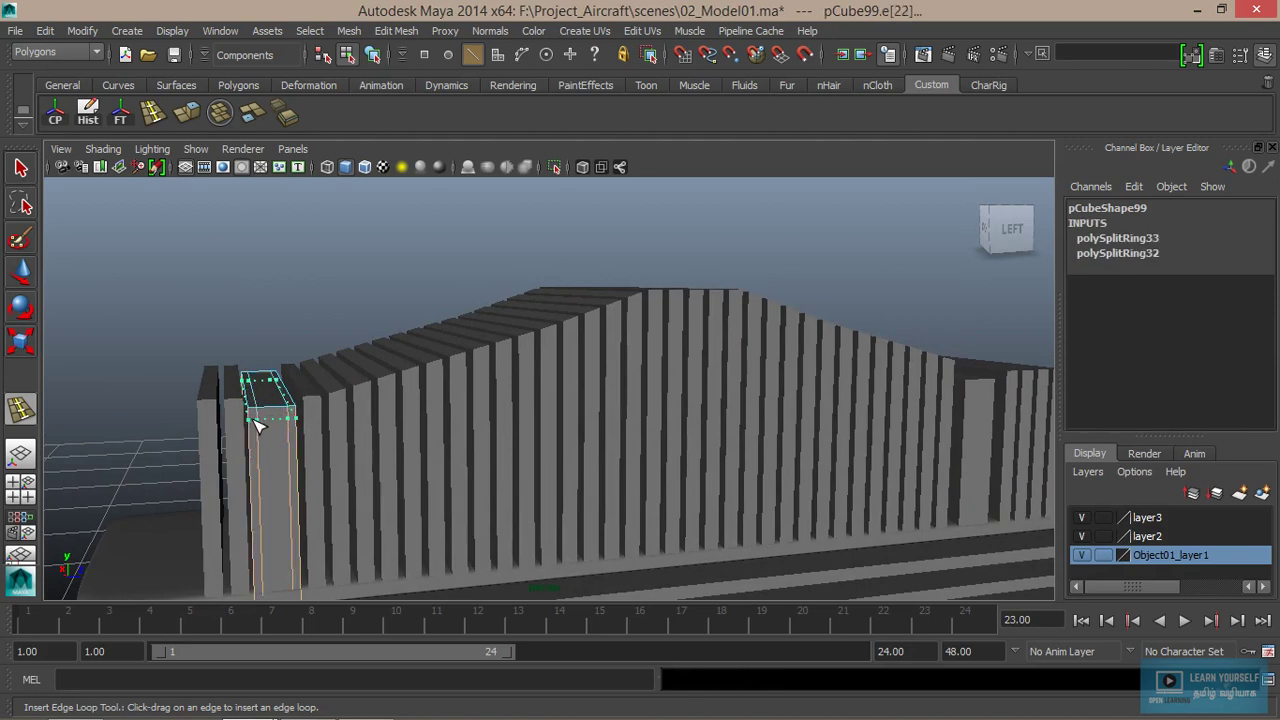
left_click(256, 425)
key("3")
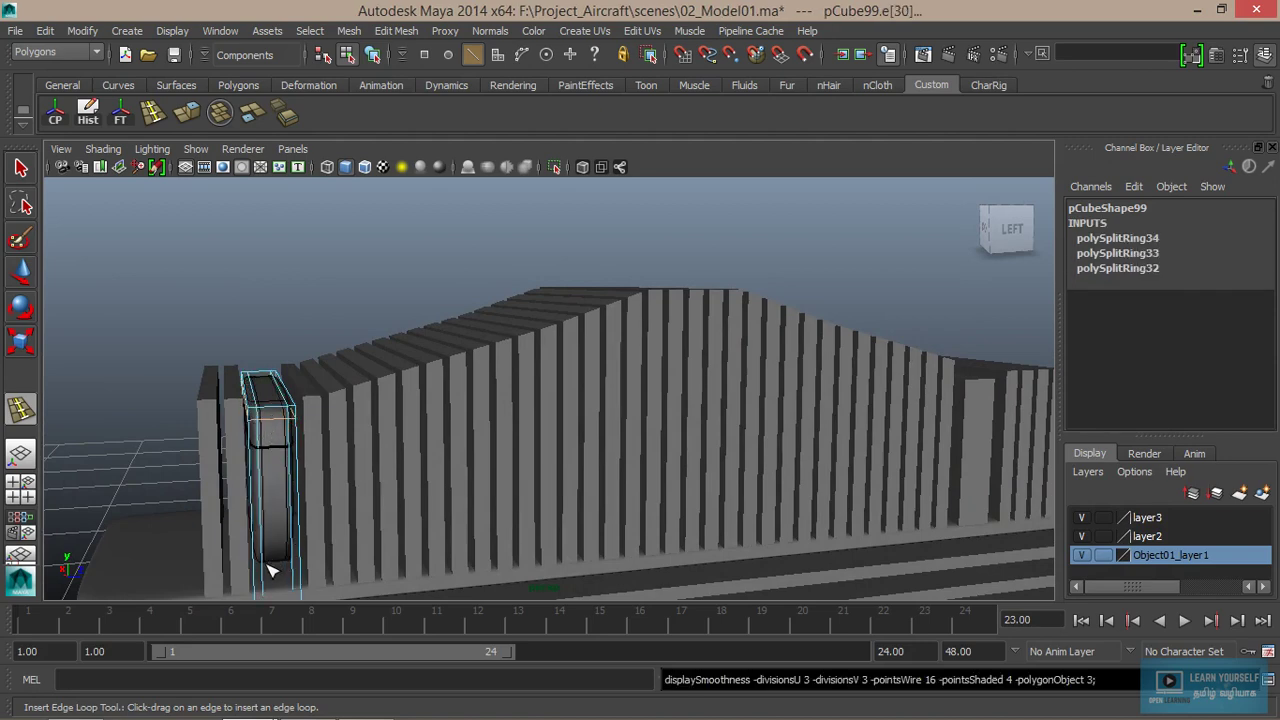
mouse_move(270, 584)
left_mouse_down()
mouse_move(357, 489)
mouse_move(727, 466)
mouse_move(676, 498)
left_mouse_up()
- Show pCube98 as a smooth preview and return to object selection
left_click(672, 487)
key("3")
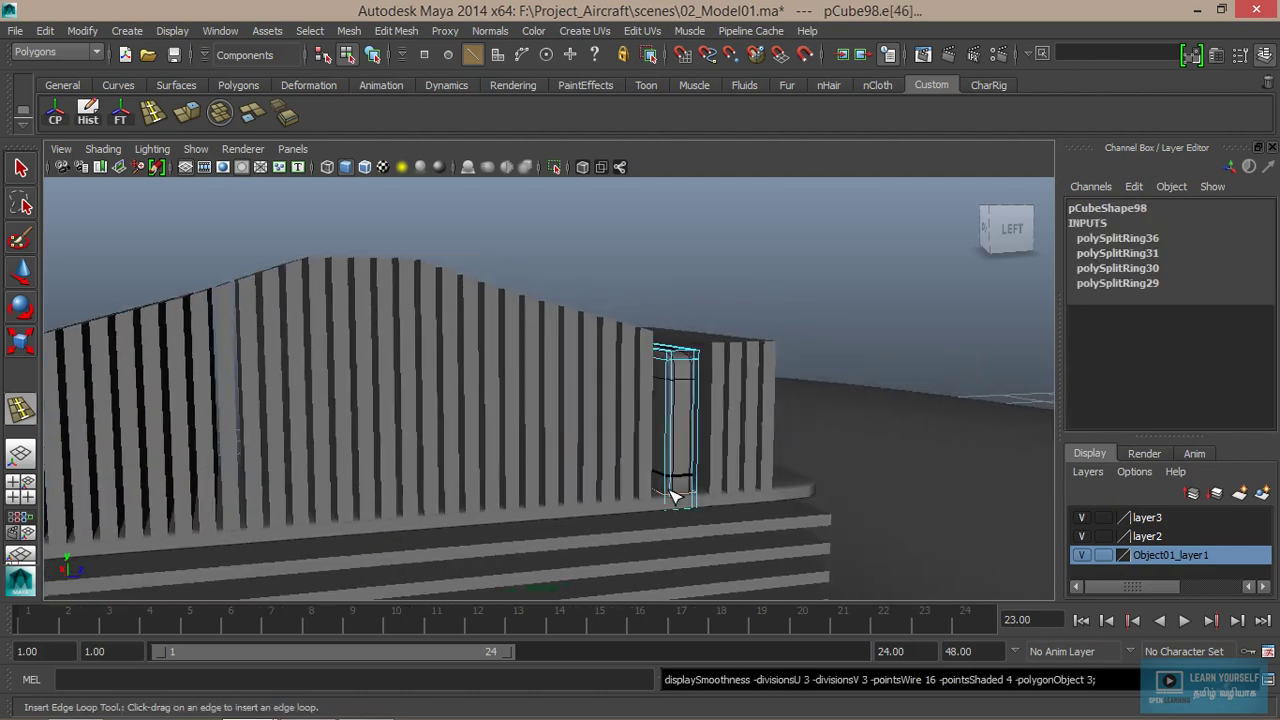
key("q")
right_click_drag(670, 297, 751, 271)
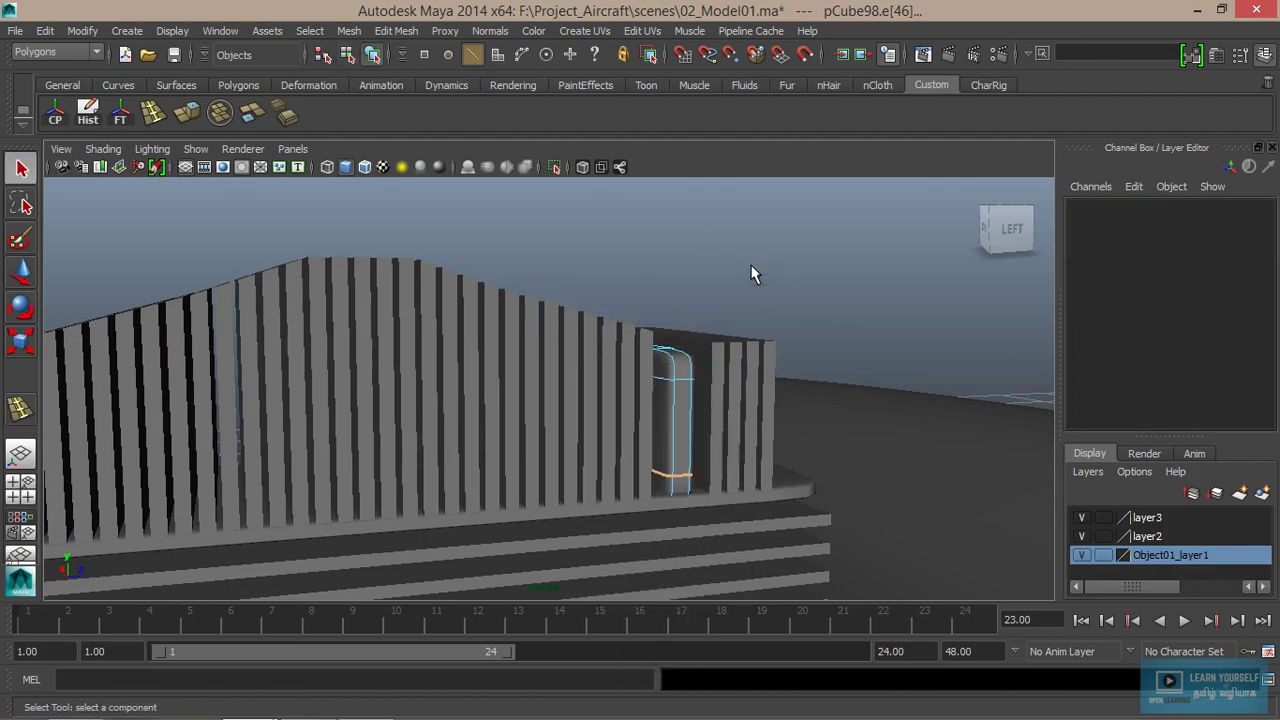
- Swing to a frontal overview, checking the fins polySurface34 and slabs pCube88 and pCube97
mouse_move(733, 375)
left_mouse_down("alt")
mouse_move(730, 431)
mouse_move(634, 523)
left_mouse_up("alt")
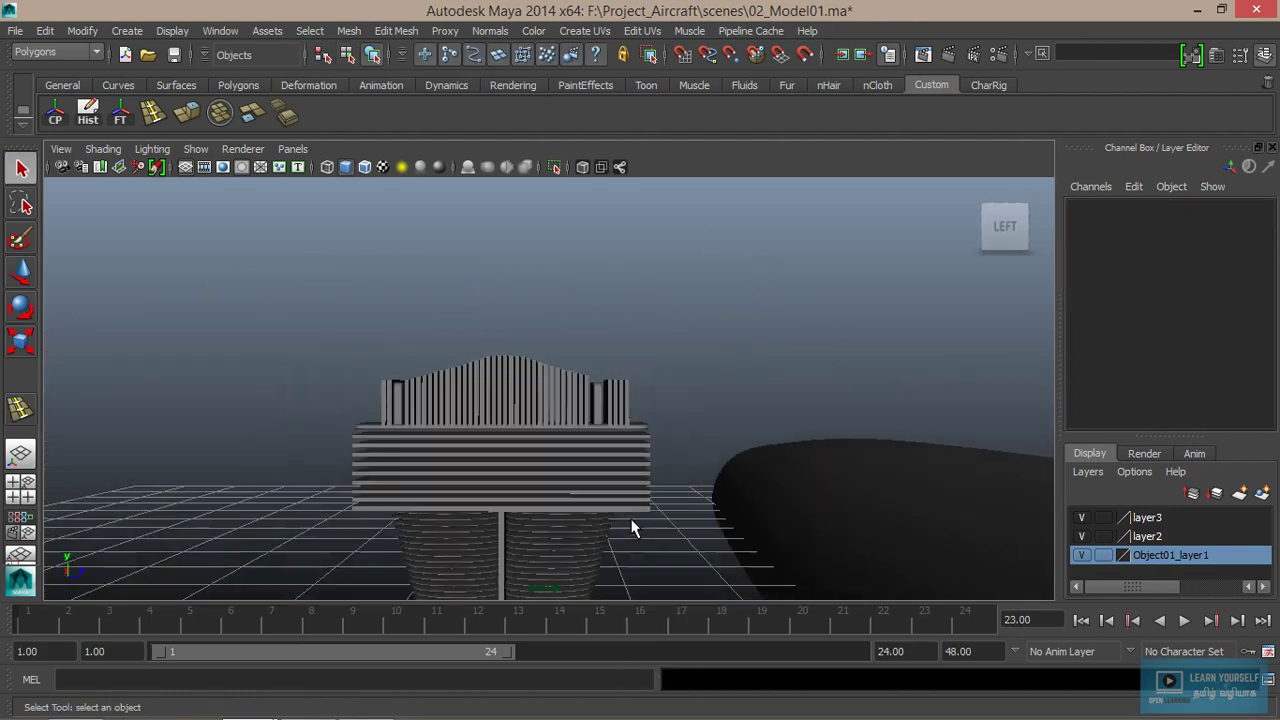
middle_click_drag(634, 523, 643, 476, "alt")
mouse_move(643, 476)
left_mouse_down("alt")
mouse_move(593, 518)
mouse_move(617, 511)
mouse_move(491, 457)
left_mouse_up("alt")
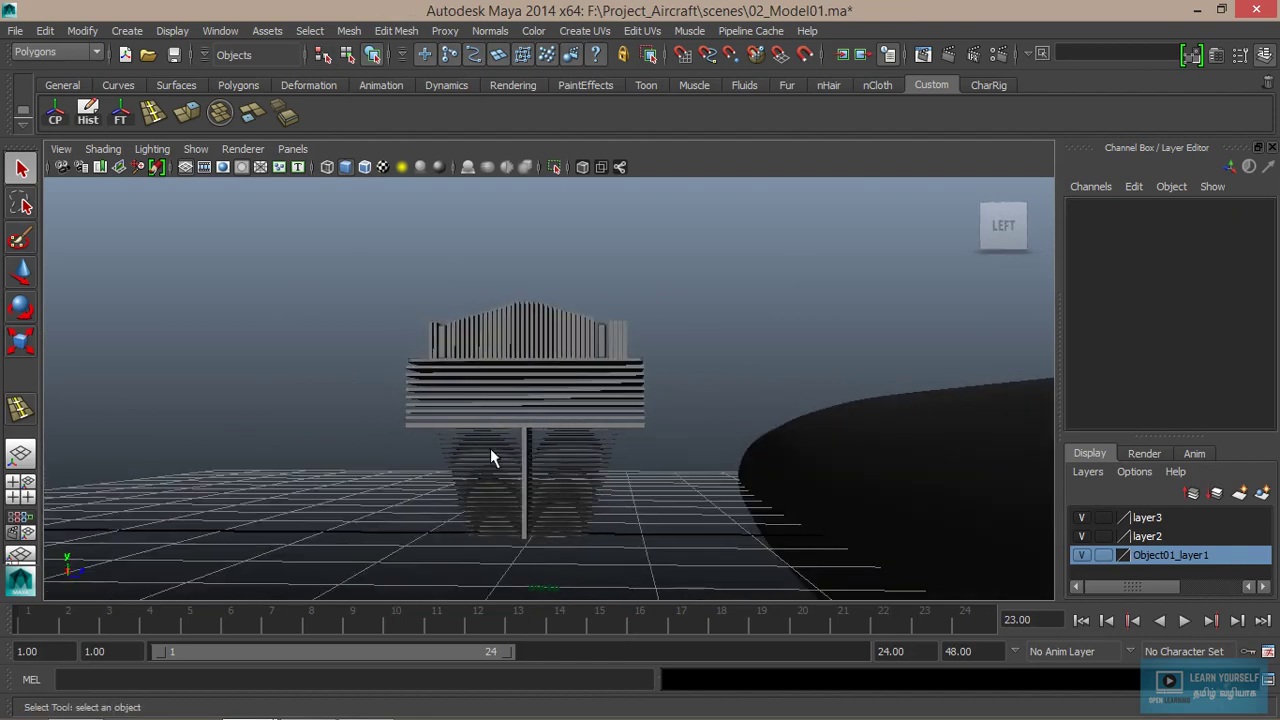
right_click_drag(491, 457, 618, 443, "alt")
left_click(621, 408)
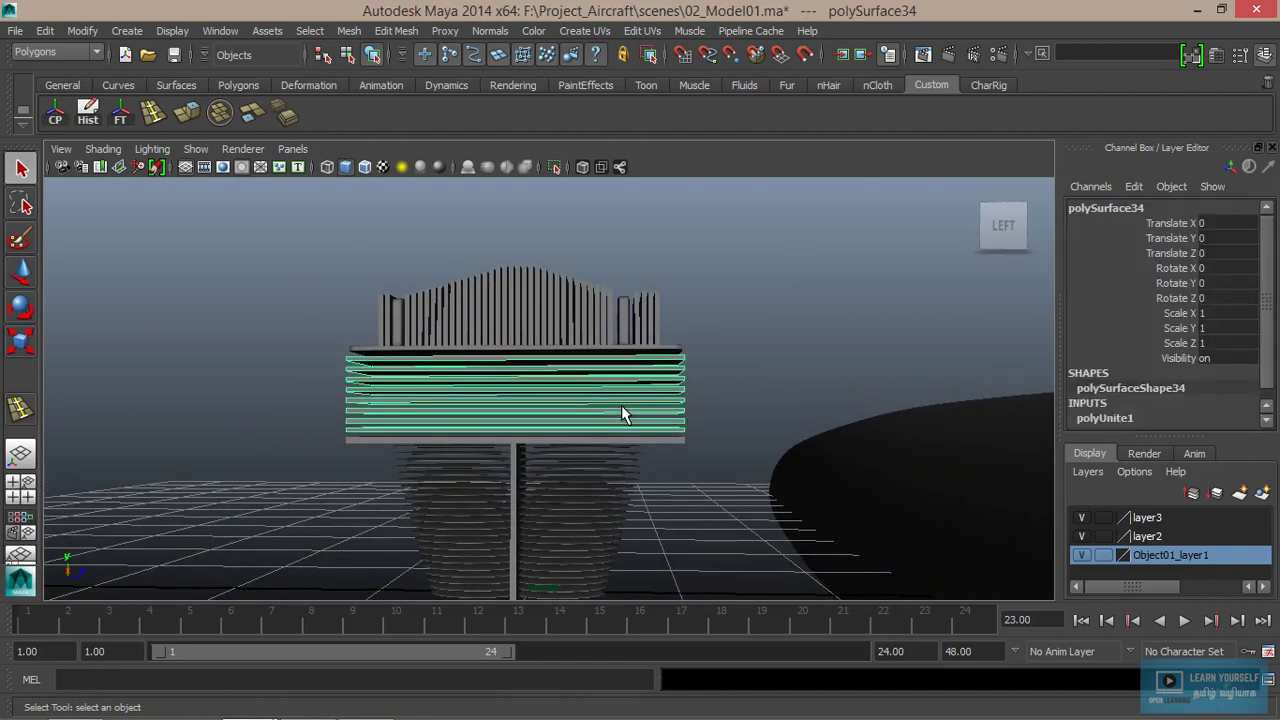
left_click(710, 383)
mouse_move(656, 464)
left_mouse_down("alt")
mouse_move(726, 488)
mouse_move(677, 491)
left_mouse_up("alt")
left_click(531, 430)
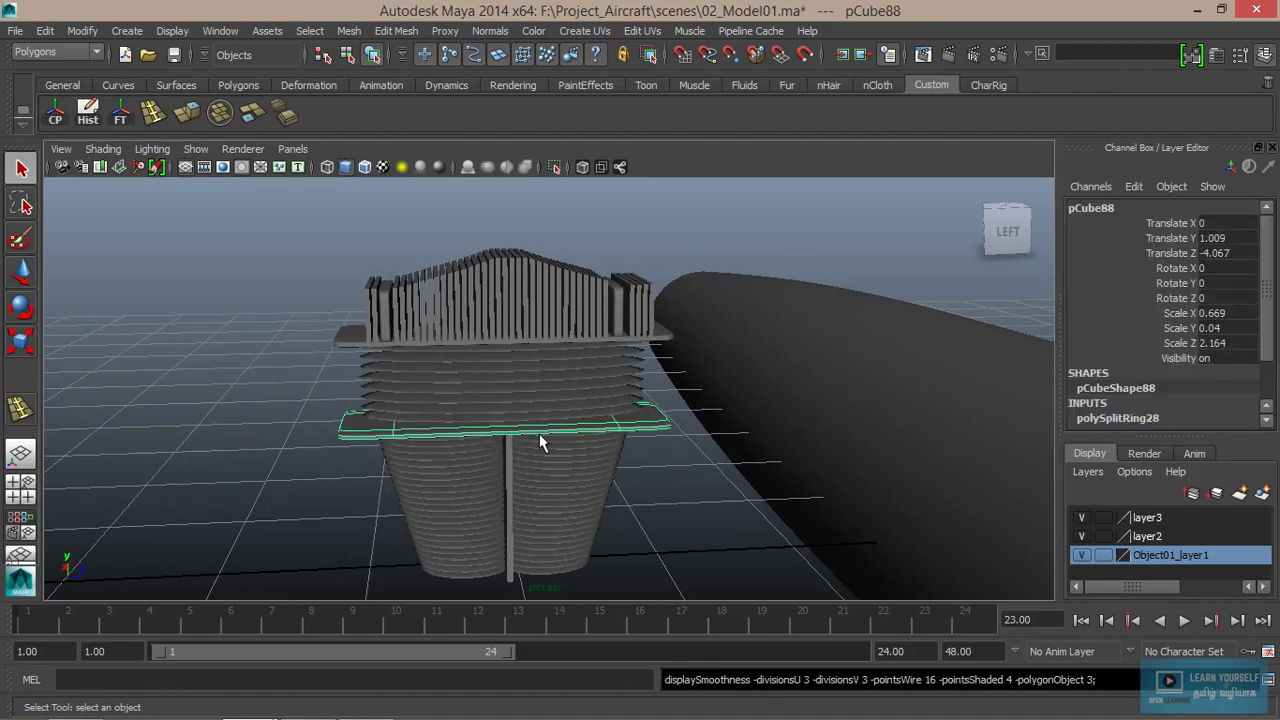
left_click(663, 432)
left_click(667, 340)
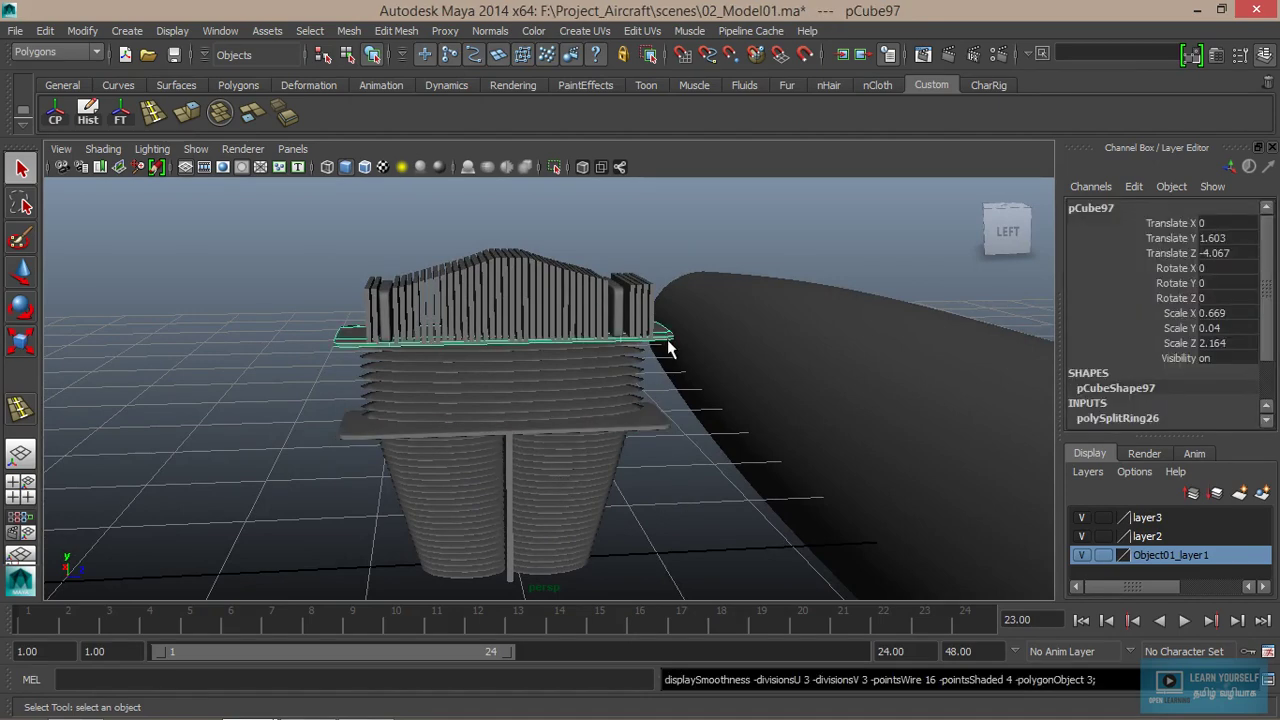
left_click(697, 535)
- Face the cylinder head-on, test-stretch the middle fin stack in Y, then undo it
left_click_drag(695, 525, 643, 480, "alt")
middle_click_drag(580, 480, 614, 497, "alt")
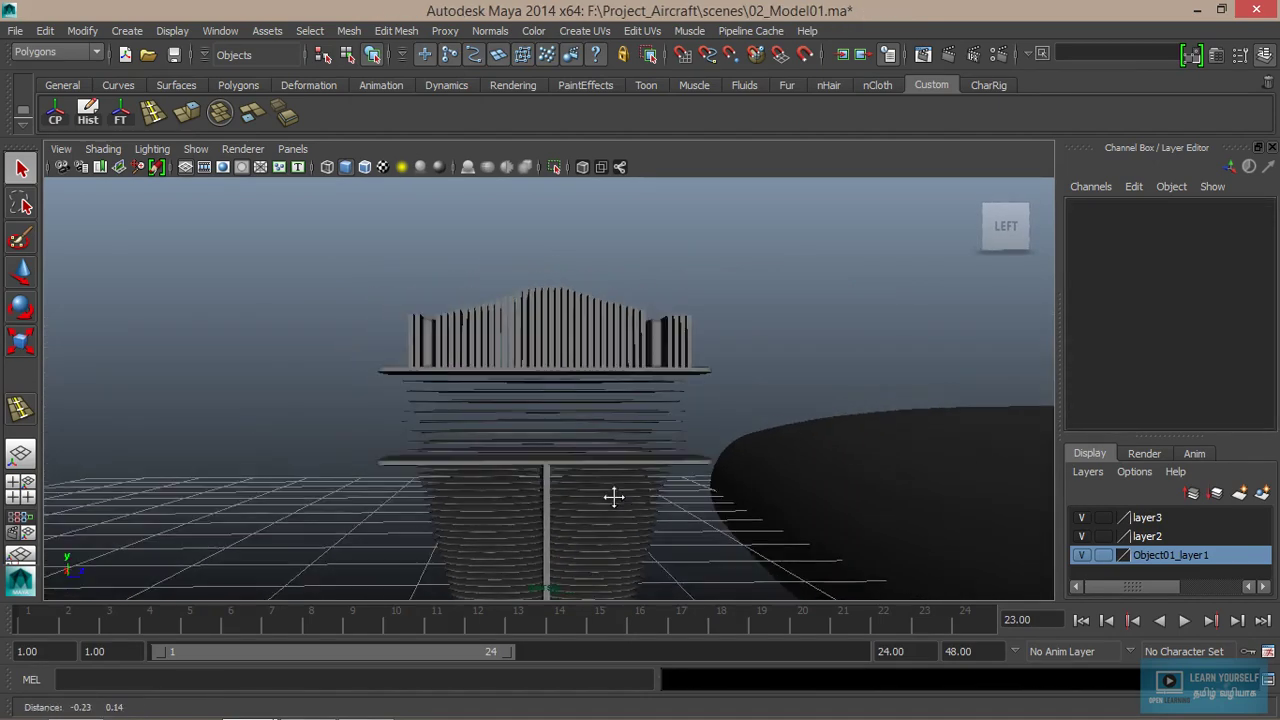
right_click_drag(614, 497, 720, 534, "alt")
left_click(583, 376)
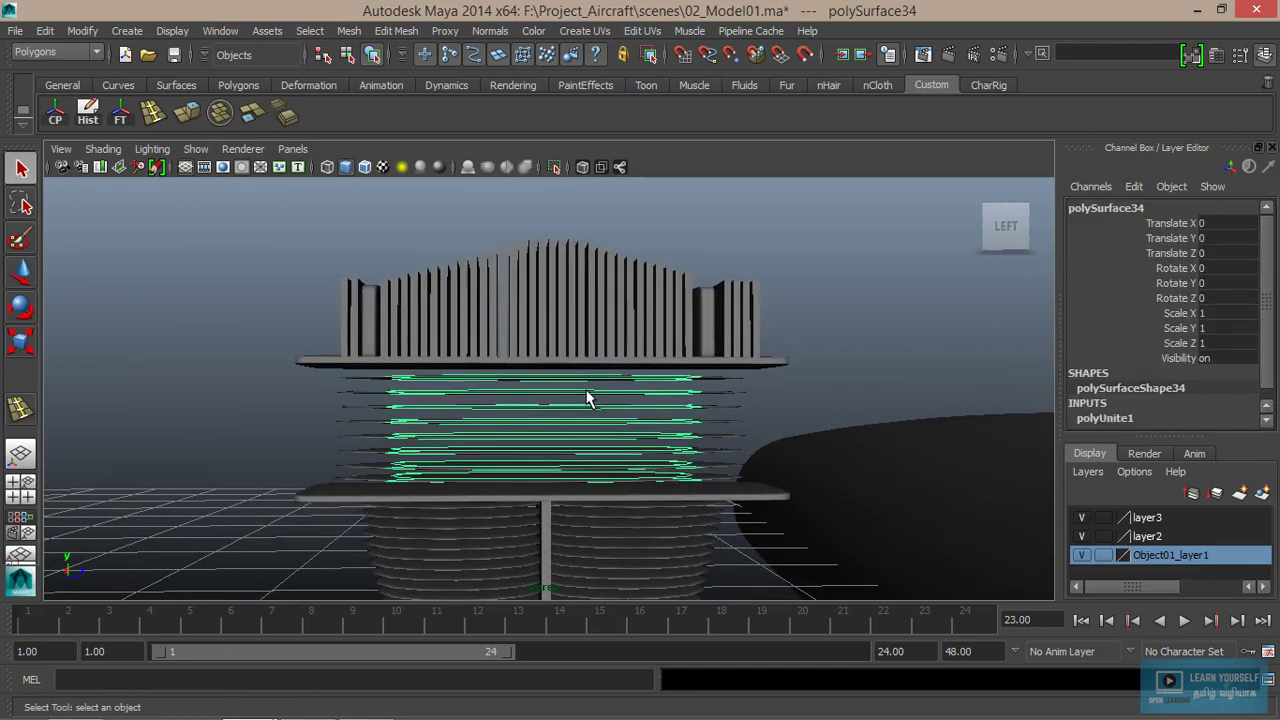
key("r")
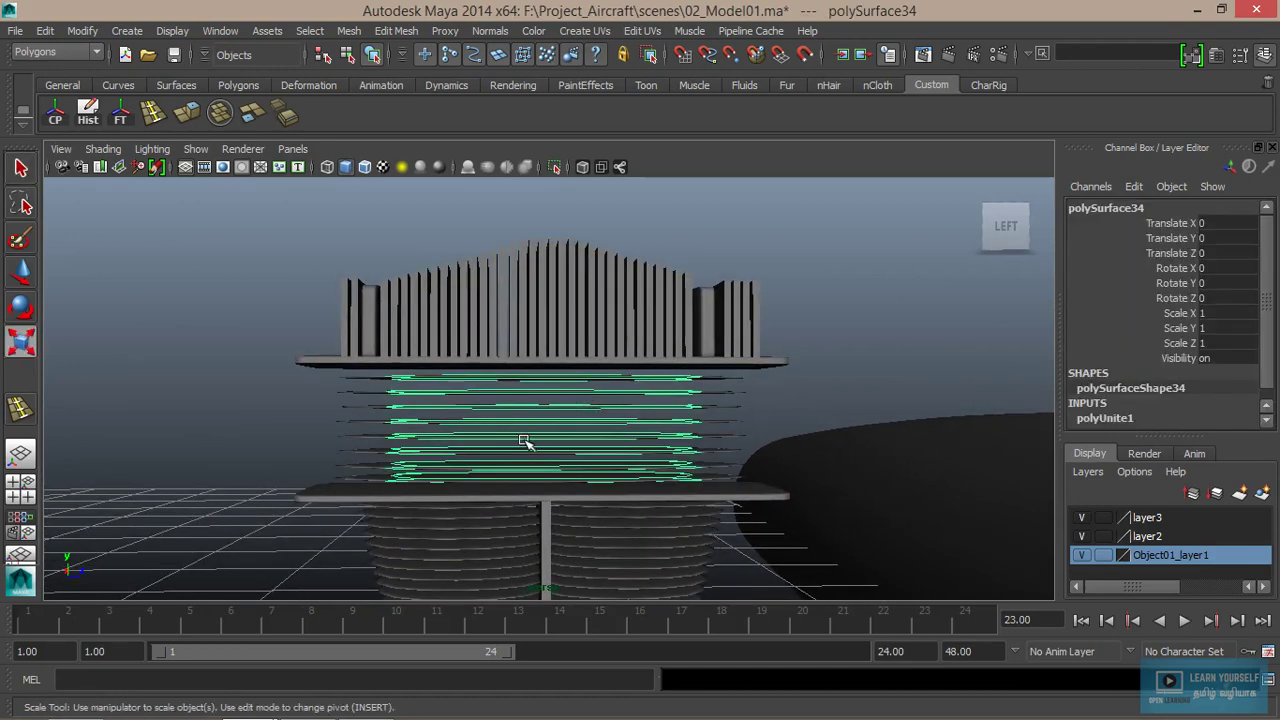
left_click(55, 112)
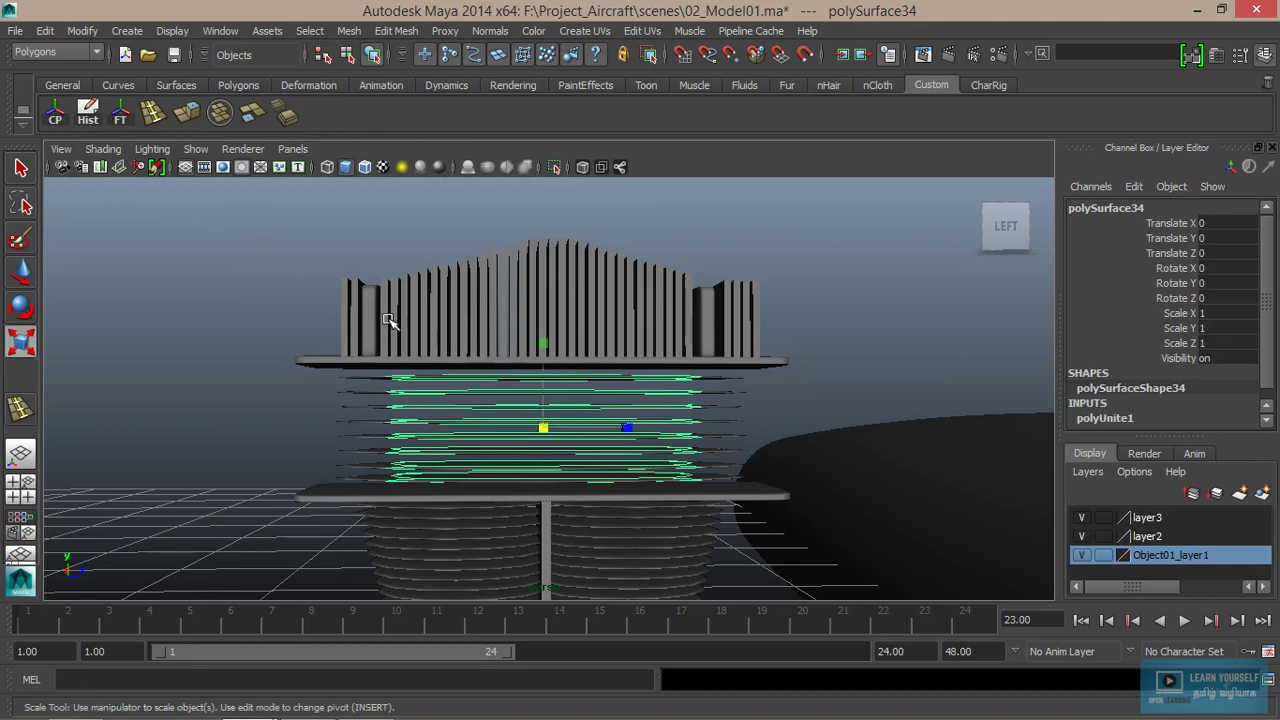
left_click_drag(542, 344, 543, 325)
key("ctrl+z")
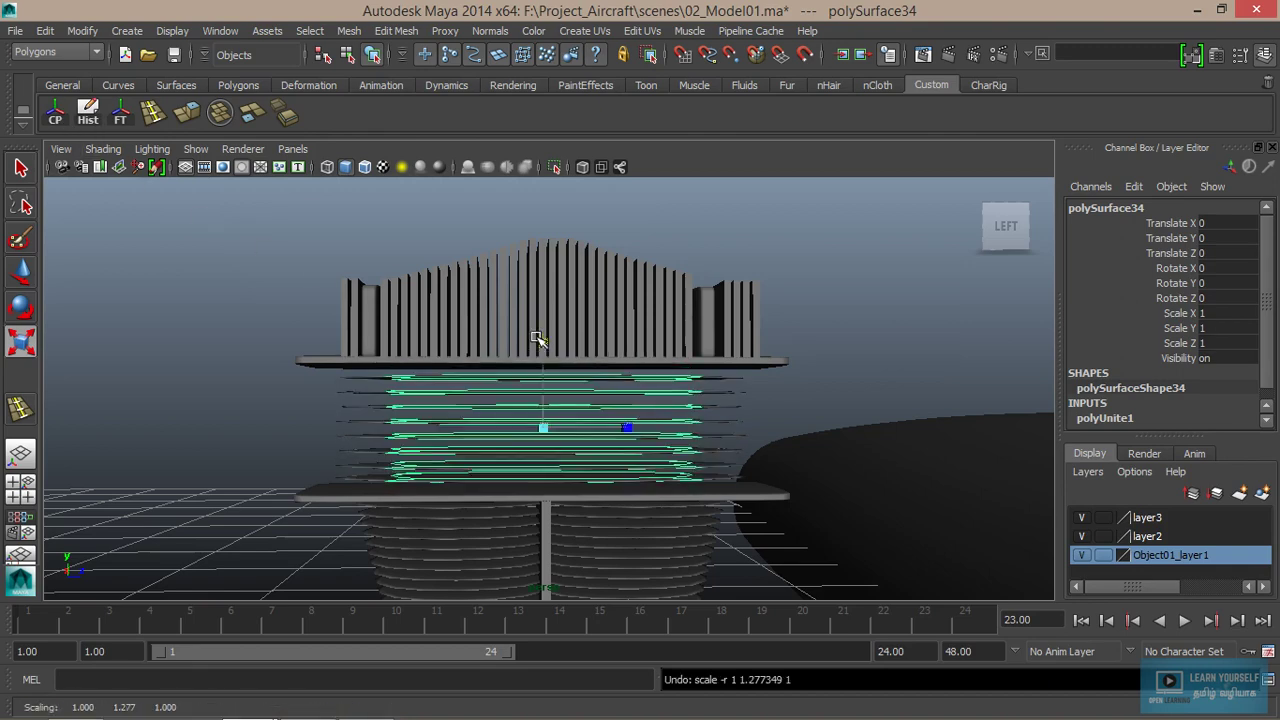
left_click(349, 31)
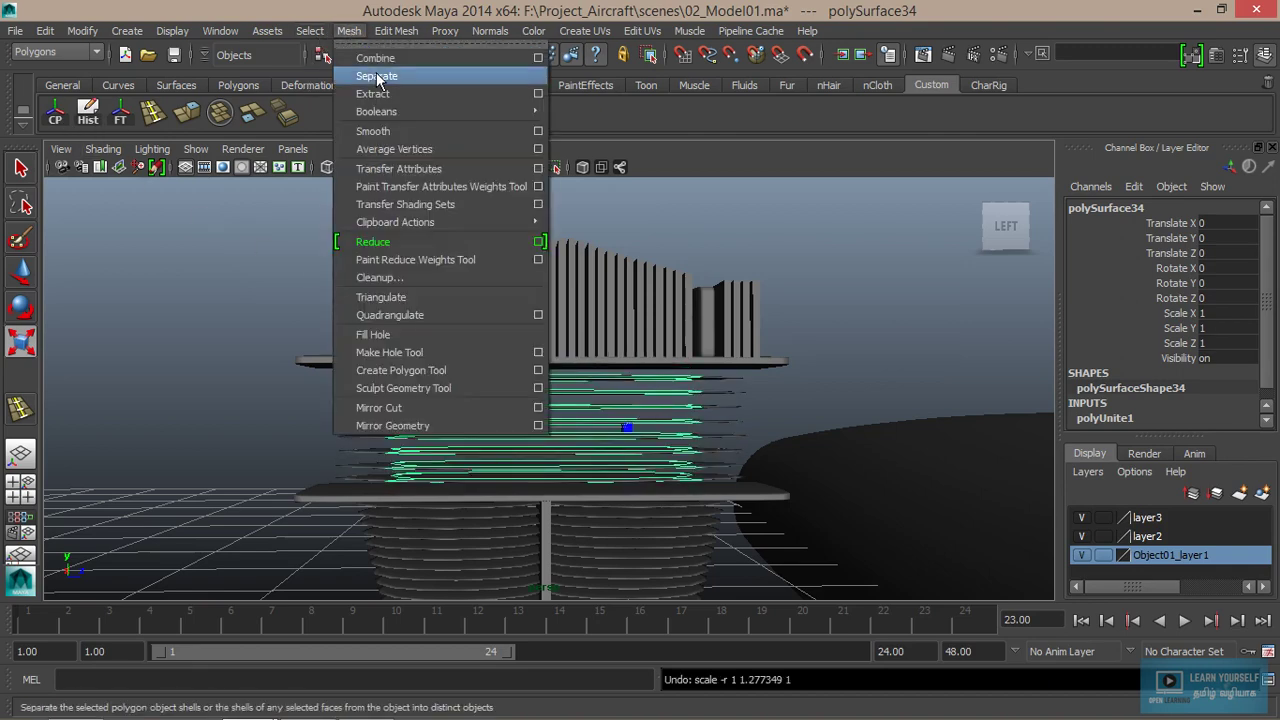
- Separate the middle fins, scale them to 3.333 in Y, and combine them into polySurface43
left_click(377, 78)
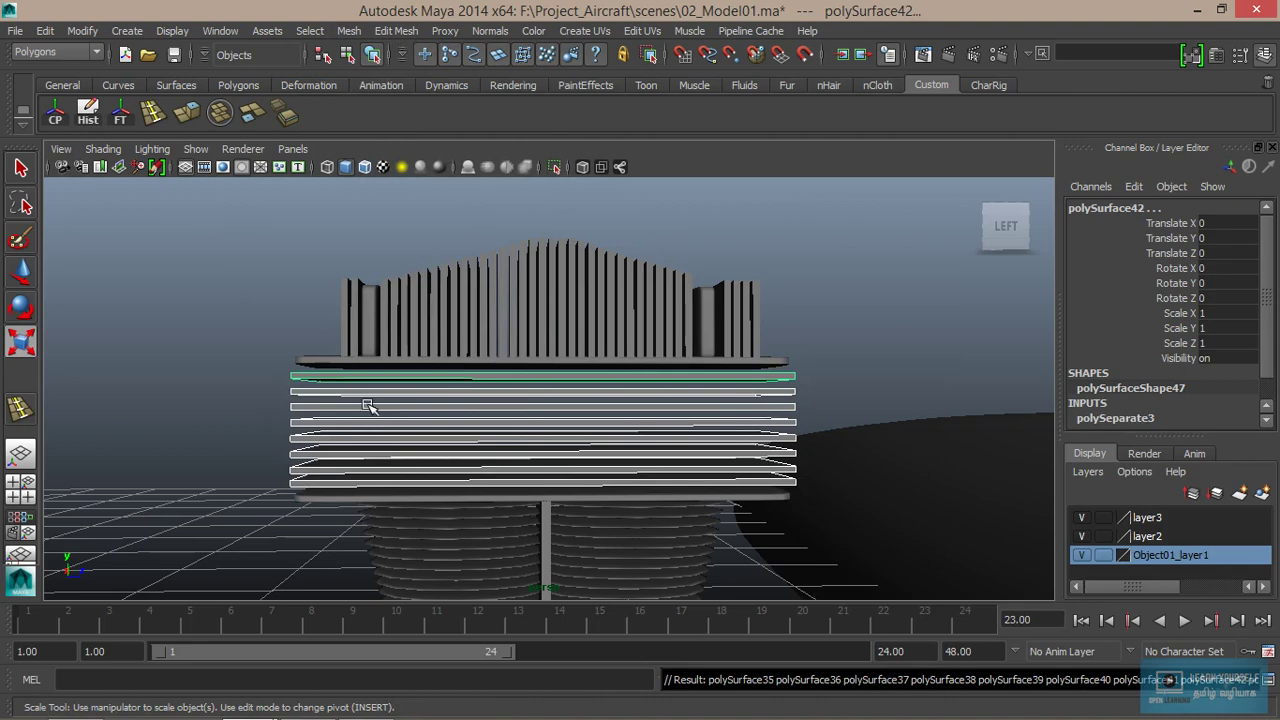
left_click(503, 377)
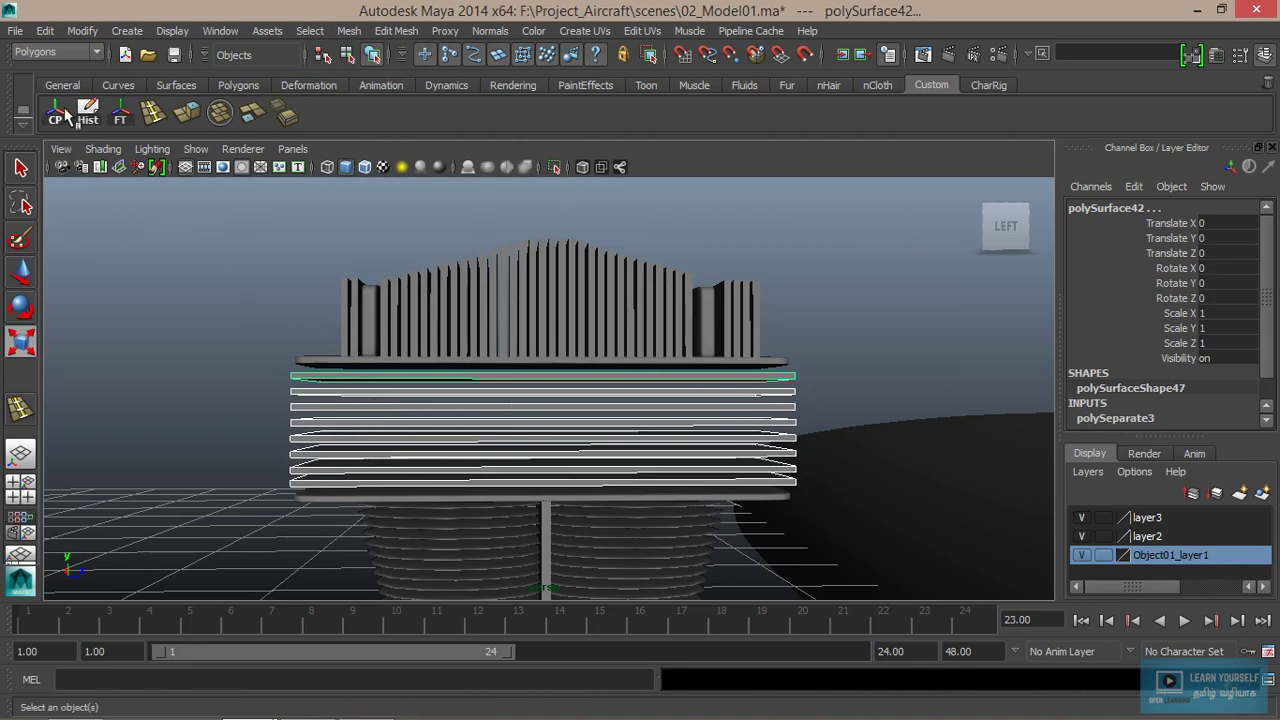
left_click_drag(534, 289, 541, 236)
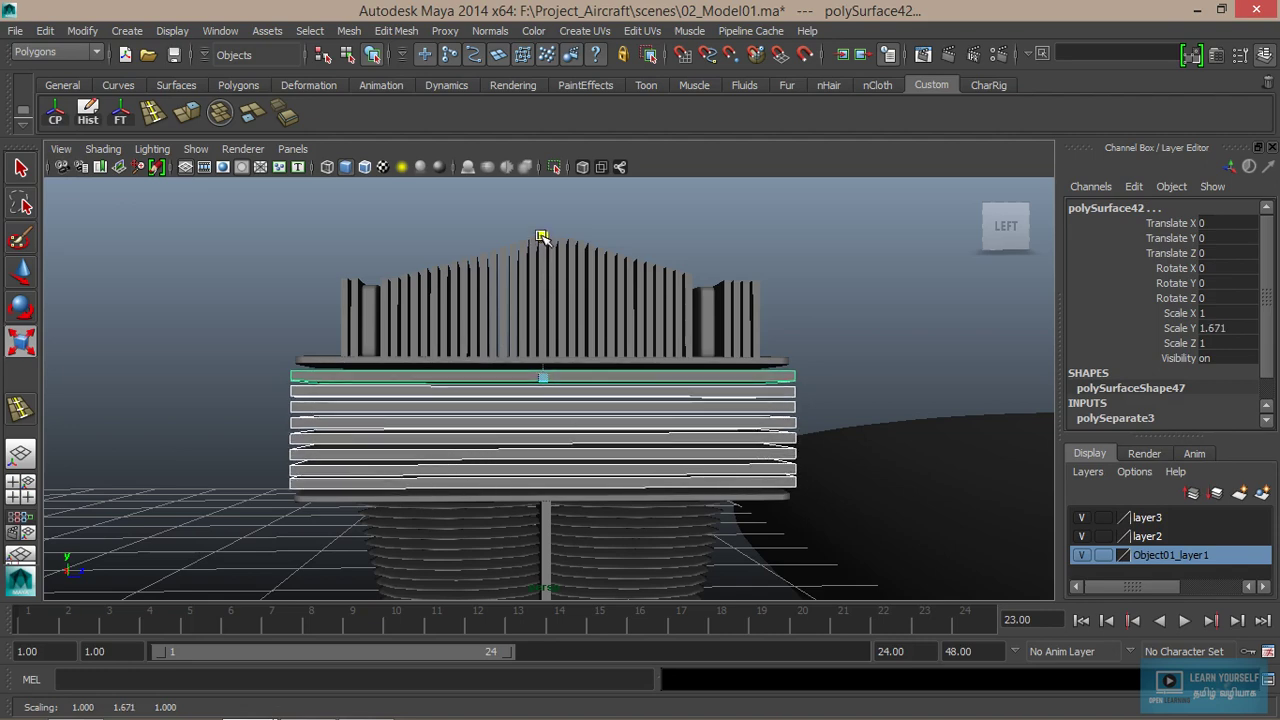
key("3")
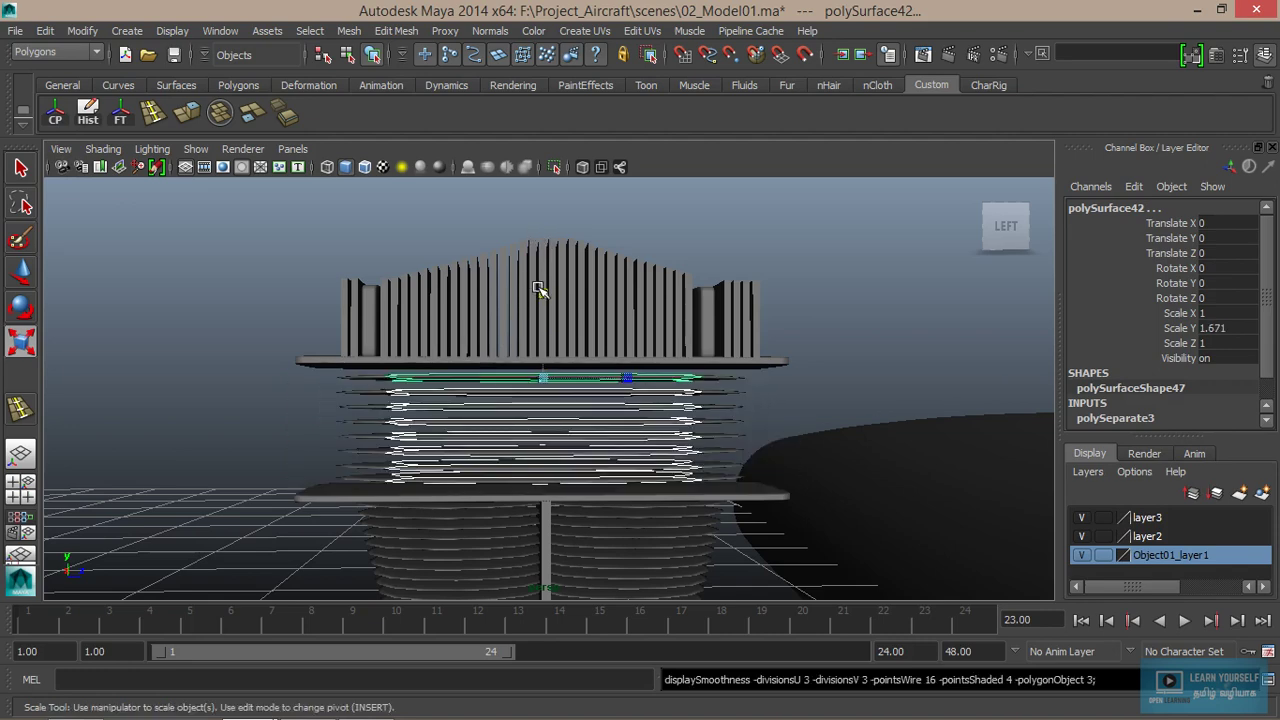
left_click_drag(538, 289, 544, 210)
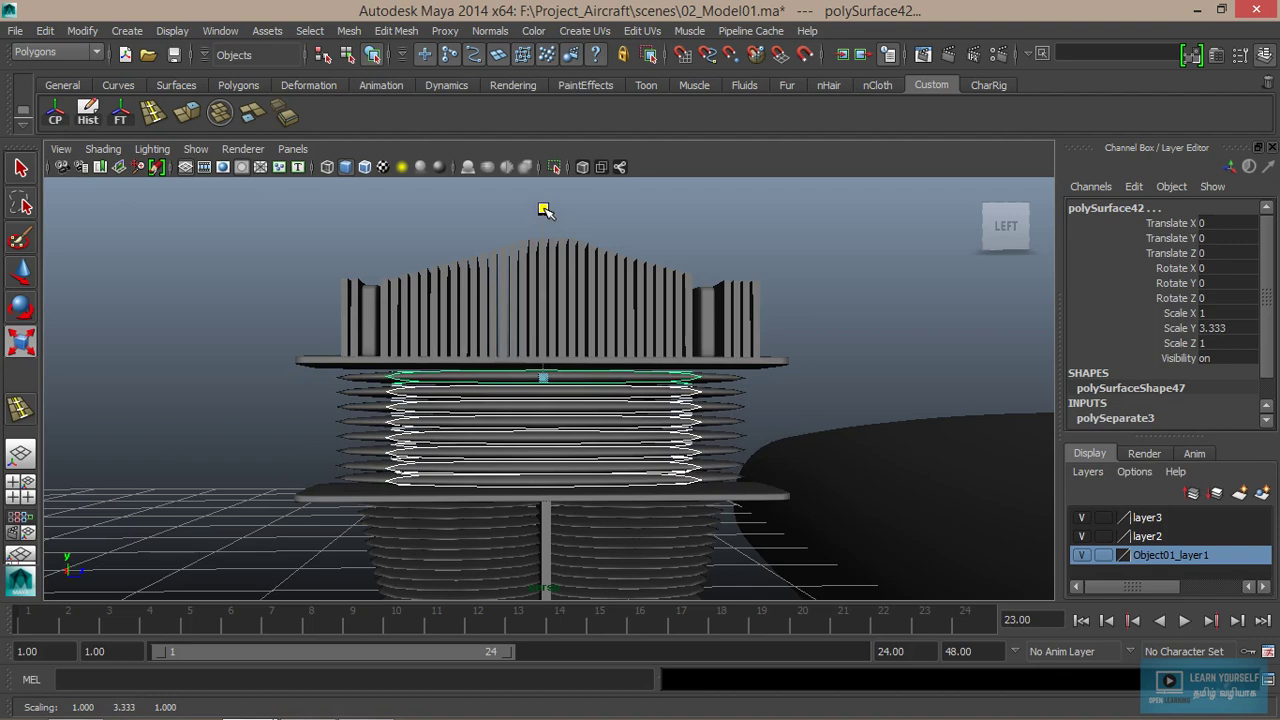
mouse_move(470, 446)
left_mouse_down("alt")
mouse_move(500, 449)
mouse_move(423, 447)
left_mouse_up("alt")
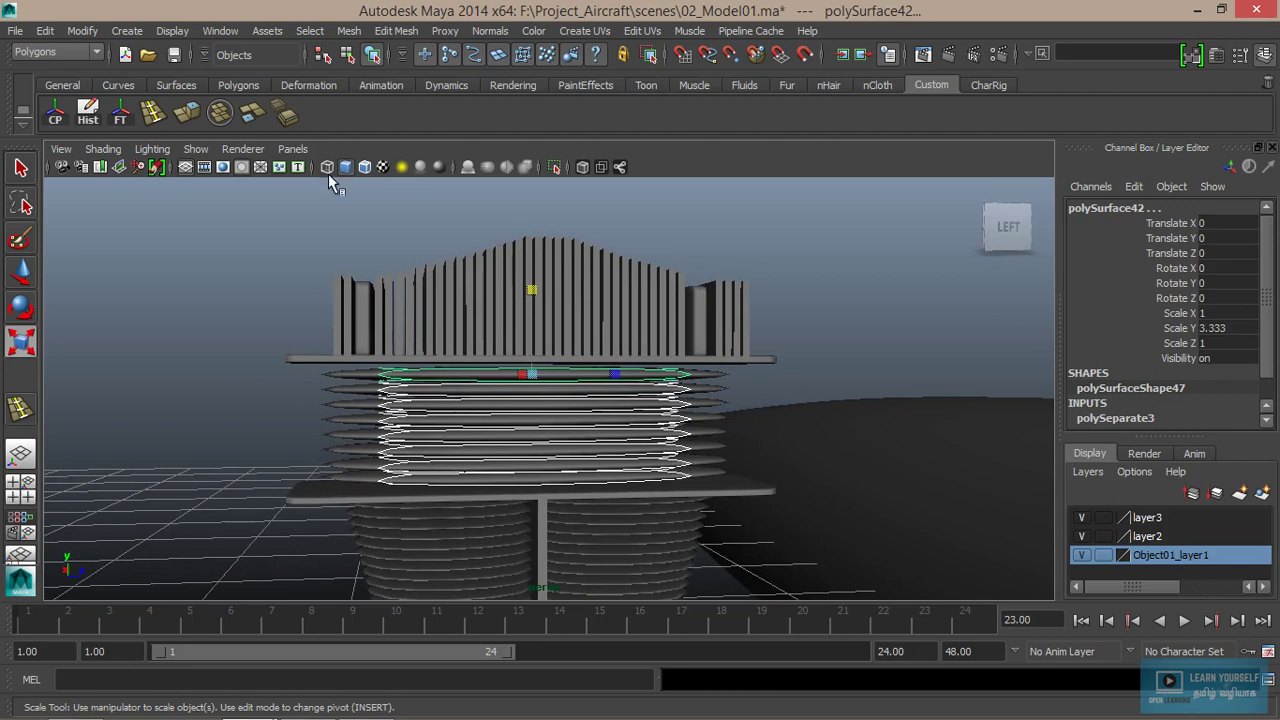
left_click(349, 30)
left_click(365, 53)
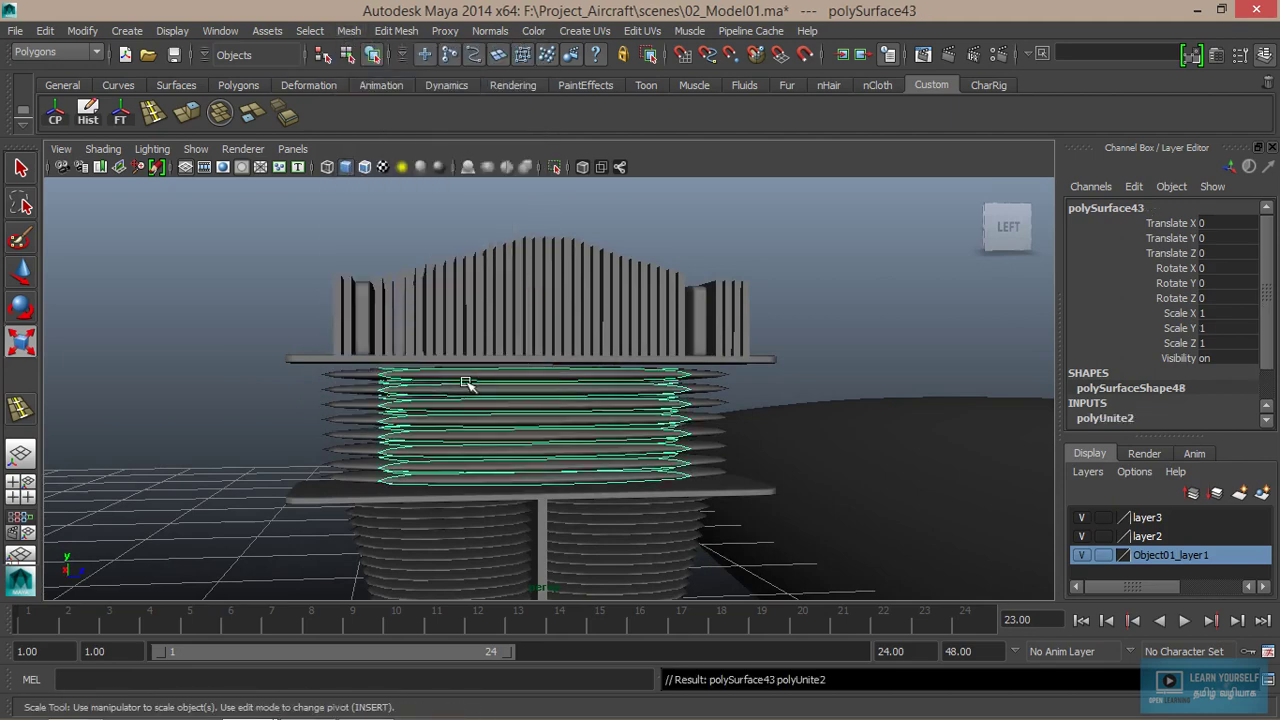
right_click_drag(466, 383, 195, 284)
- Deselect the merged fins and orbit around the fuselage back to a straight side view
left_click(260, 364)
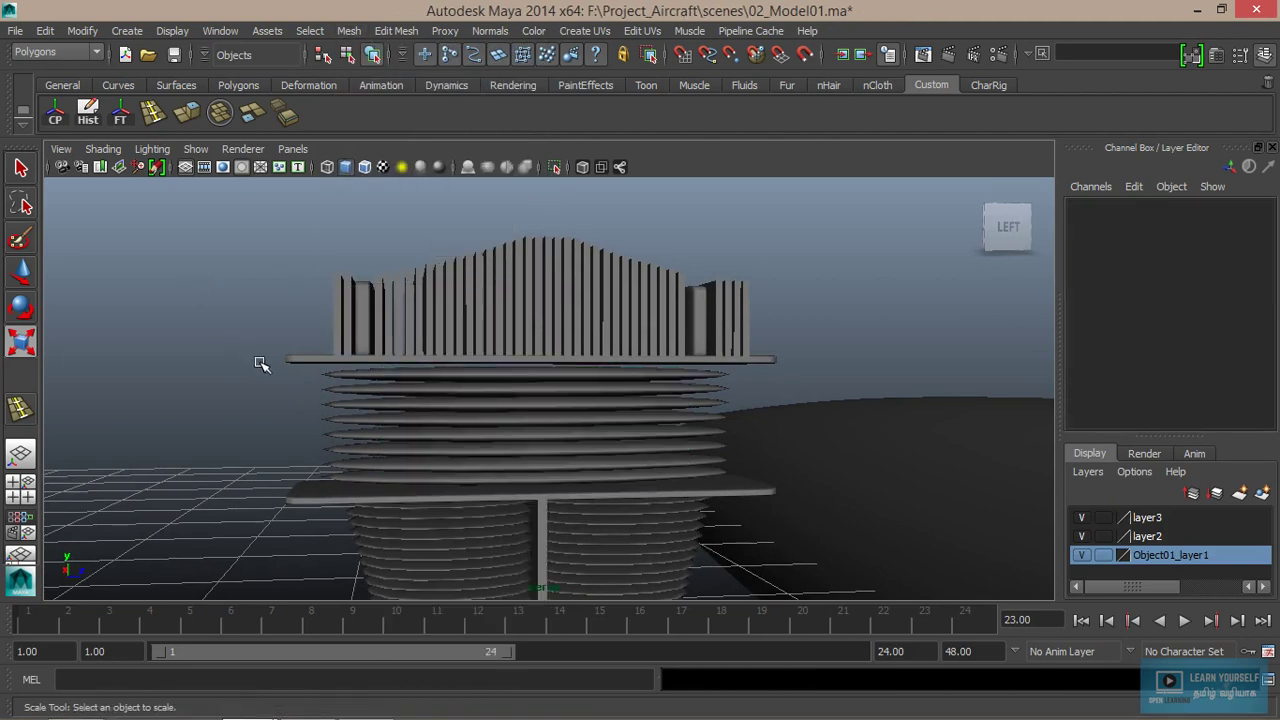
scroll(270, 390, "down", 3)
mouse_move(283, 420)
left_mouse_down("alt")
mouse_move(411, 449)
mouse_move(317, 460)
mouse_move(408, 445)
left_mouse_up("alt")
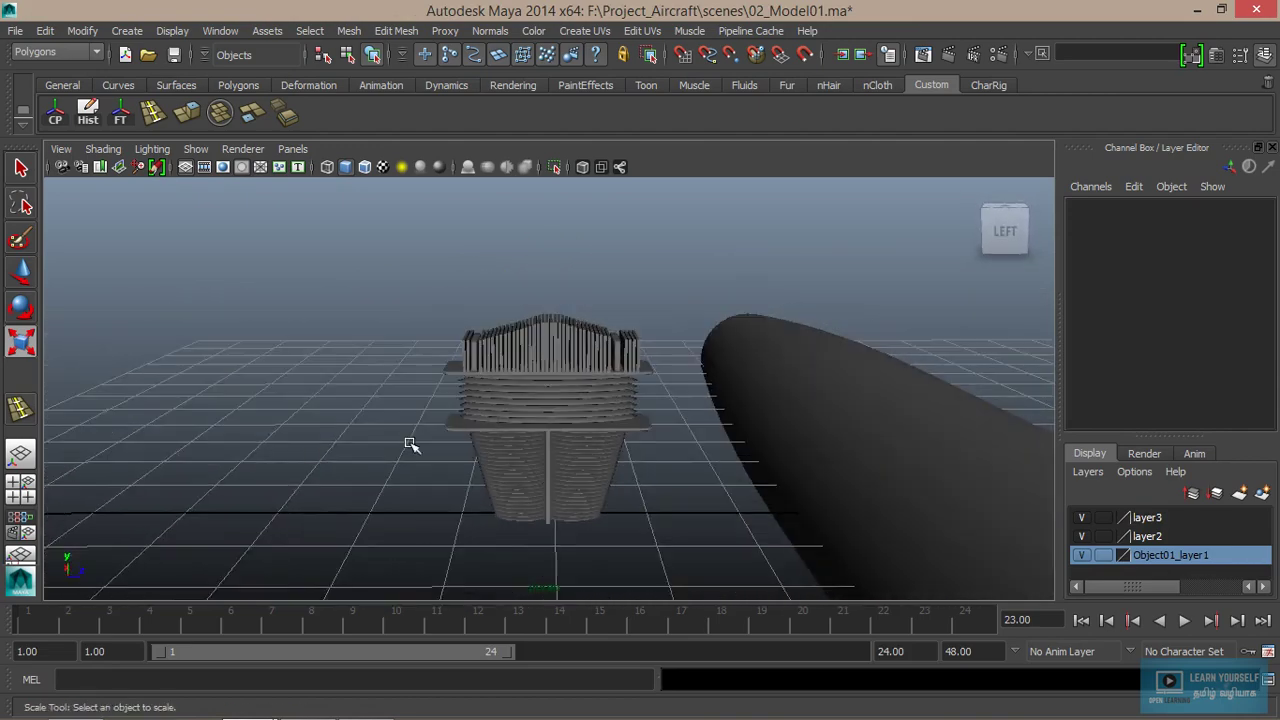
left_click(578, 330)
left_click(380, 297)
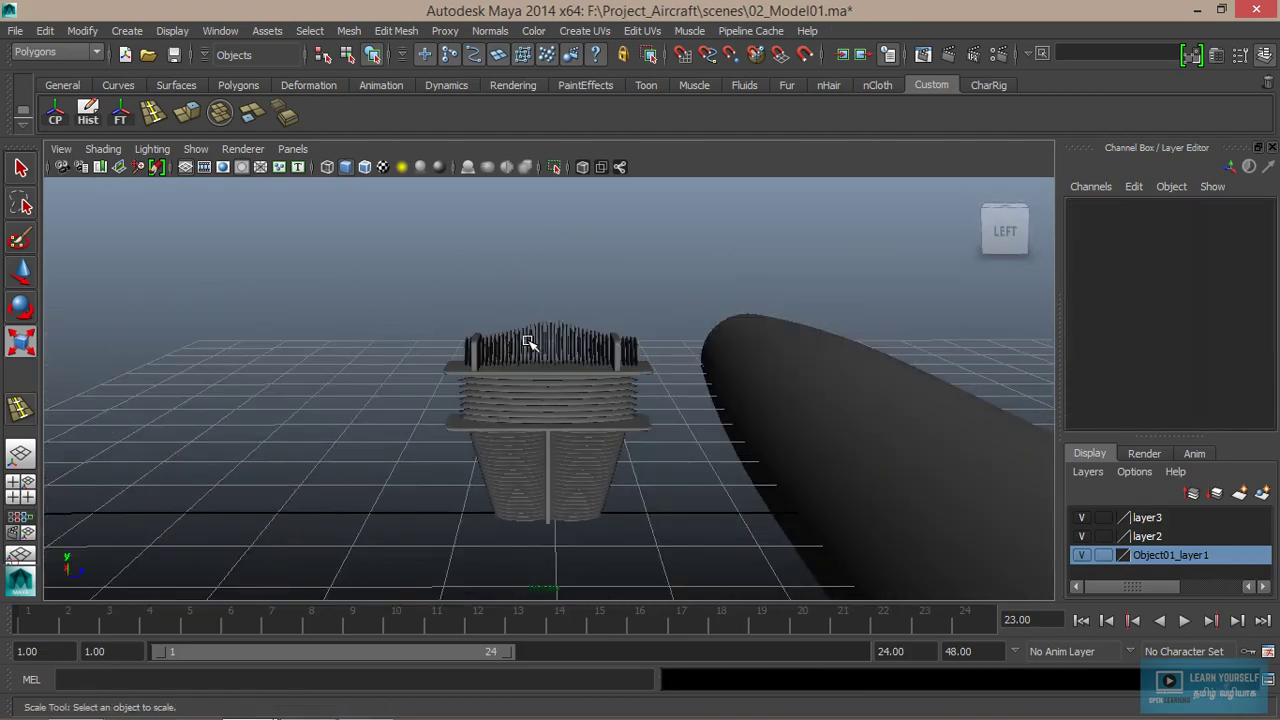
left_click(530, 343)
scroll(415, 430, "up", 3)
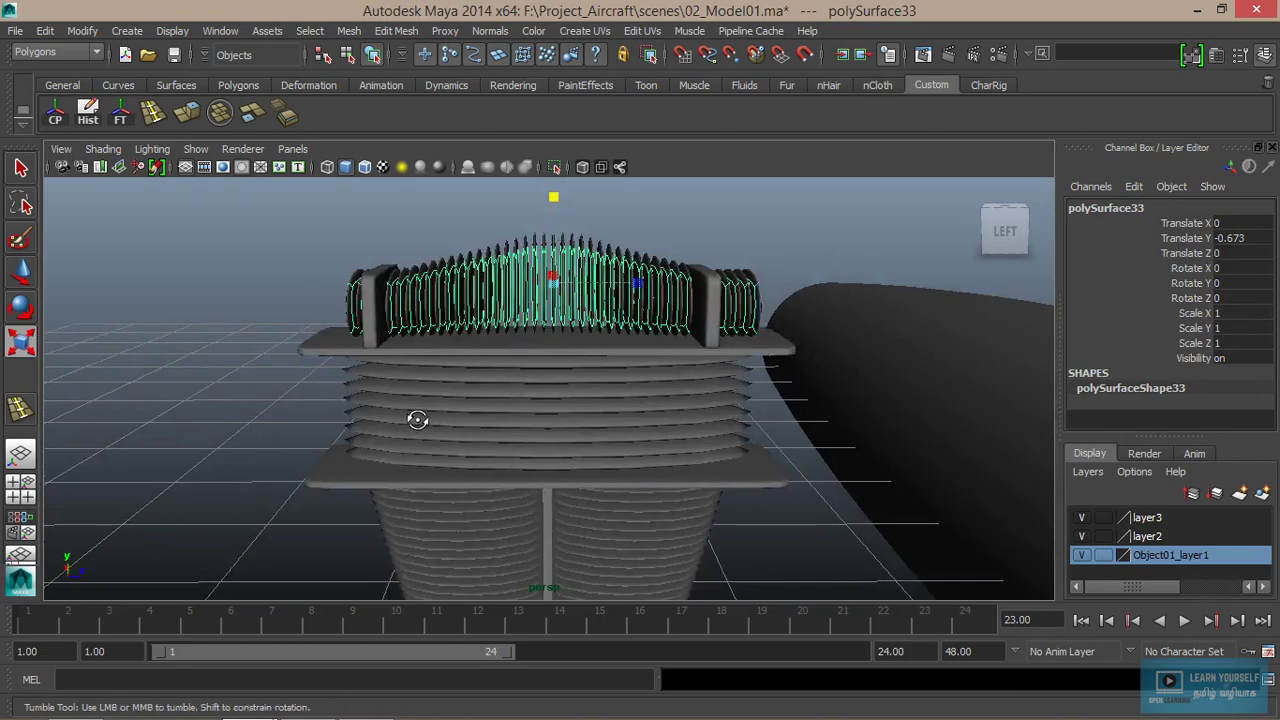
mouse_move(417, 417)
left_mouse_down("alt")
mouse_move(477, 397)
mouse_move(474, 426)
left_mouse_up("alt")
scroll(360, 418, "down", 3)
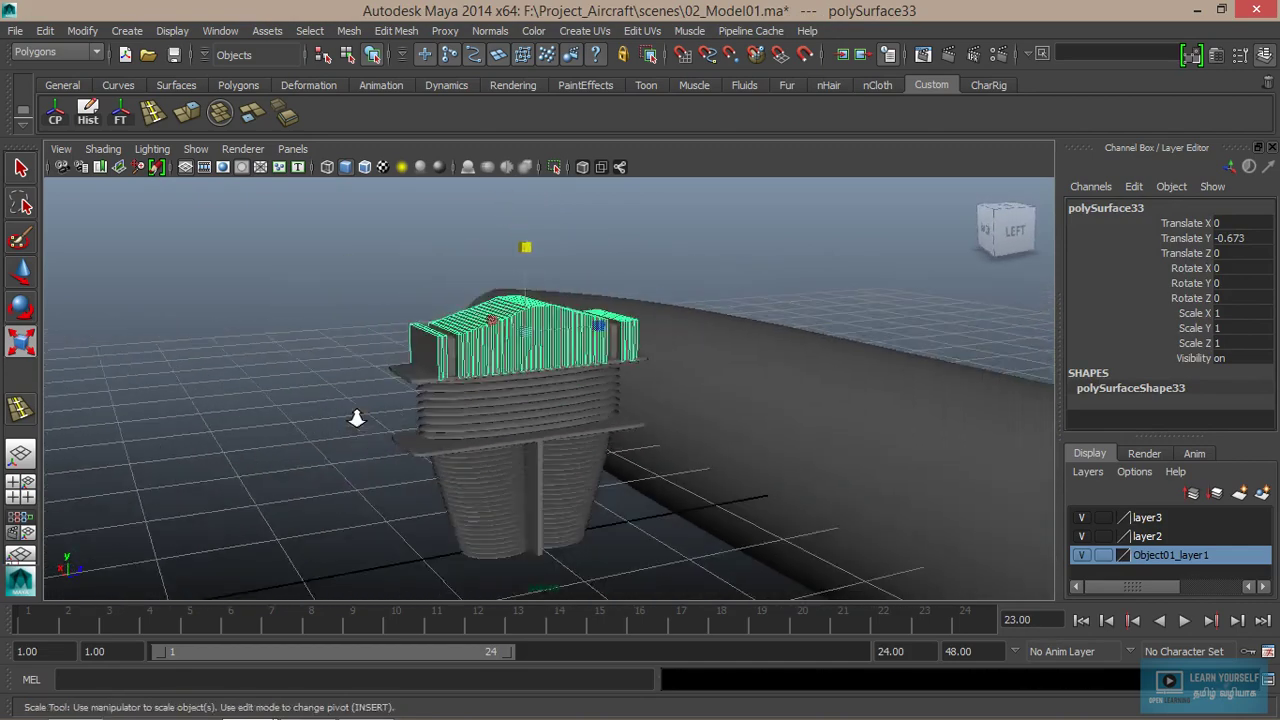
mouse_move(357, 417)
left_mouse_down("alt")
mouse_move(406, 449)
mouse_move(380, 313)
mouse_move(703, 567)
left_mouse_up("alt")
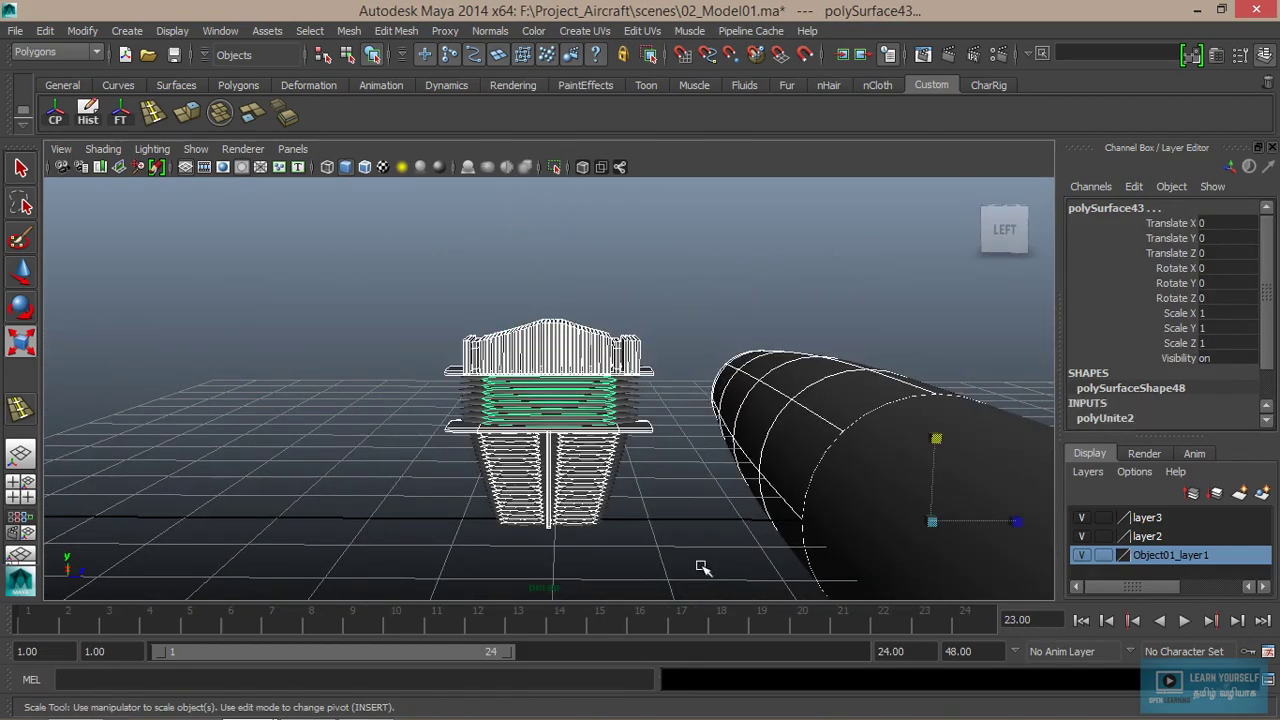
- Narrow the upper plate pCube97 to about 1.98 in Z and thicken it to 0.081 in Y
left_click(651, 480)
left_click_drag(645, 392, 660, 571)
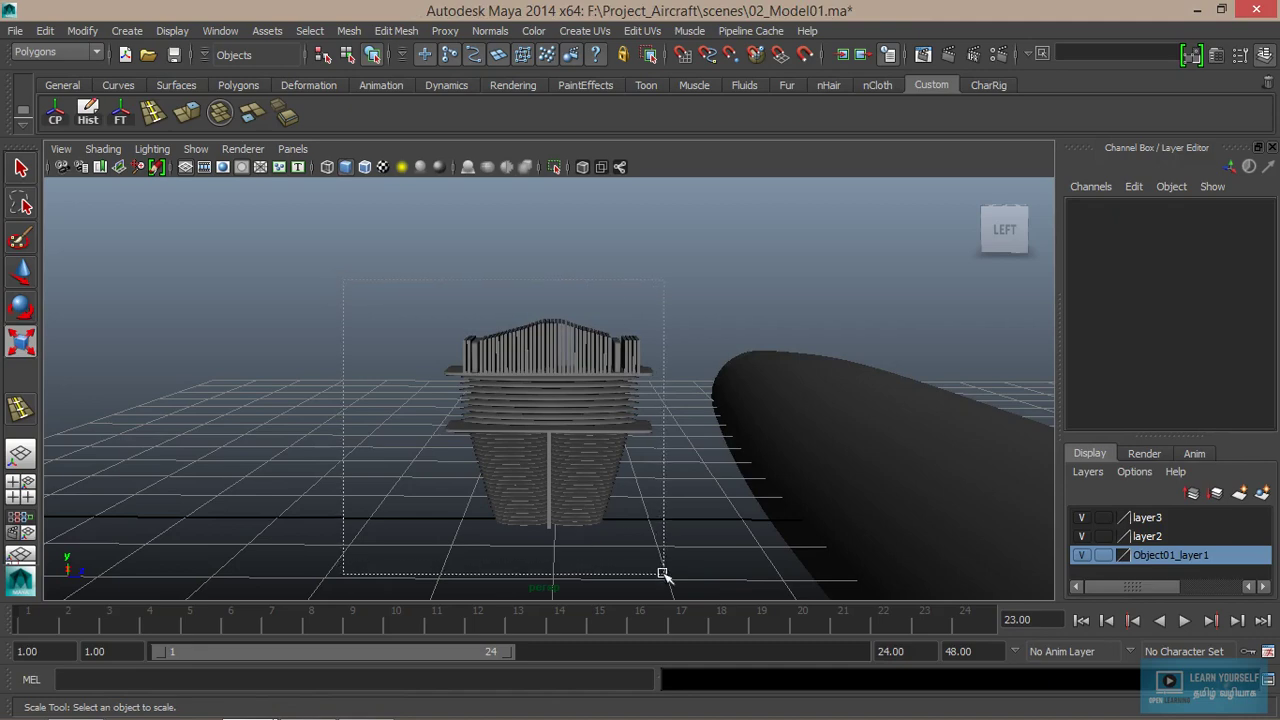
scroll(632, 527, "up", 3)
scroll(746, 484, "up", 2)
left_click(646, 409)
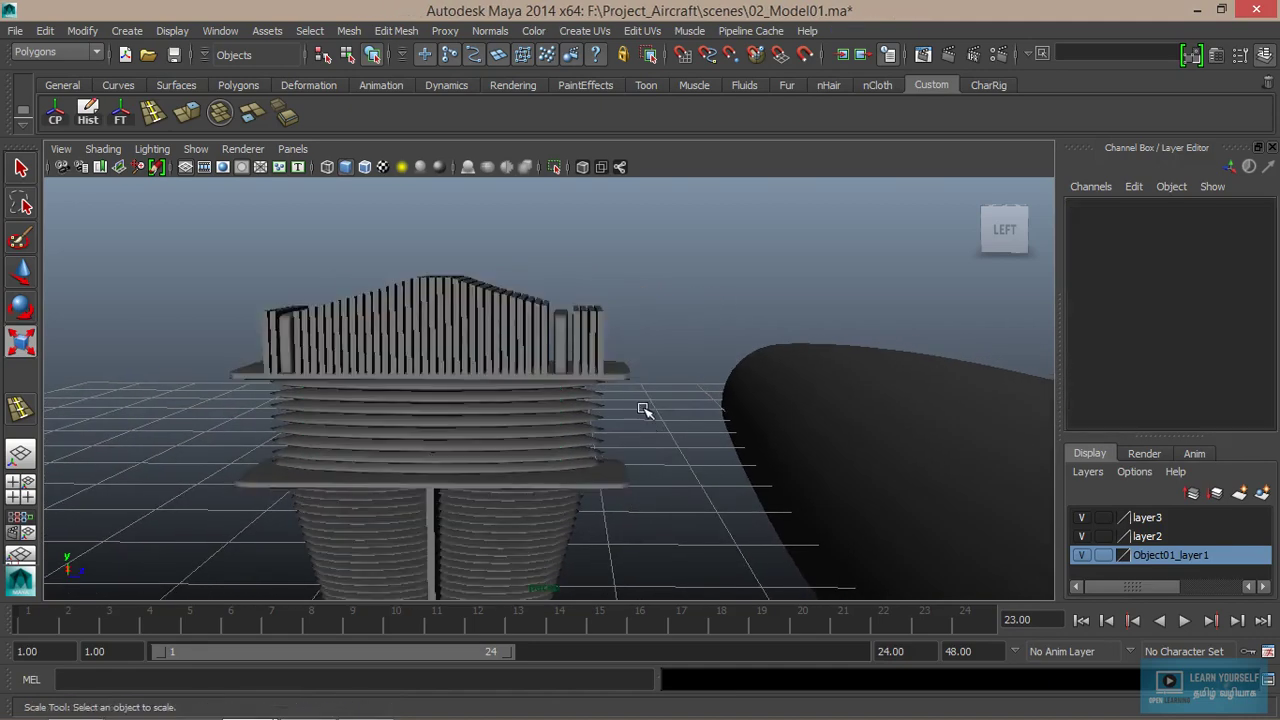
left_click(628, 376)
mouse_move(503, 374)
left_mouse_down()
mouse_move(513, 370)
mouse_move(503, 451)
mouse_move(537, 501)
left_mouse_up()
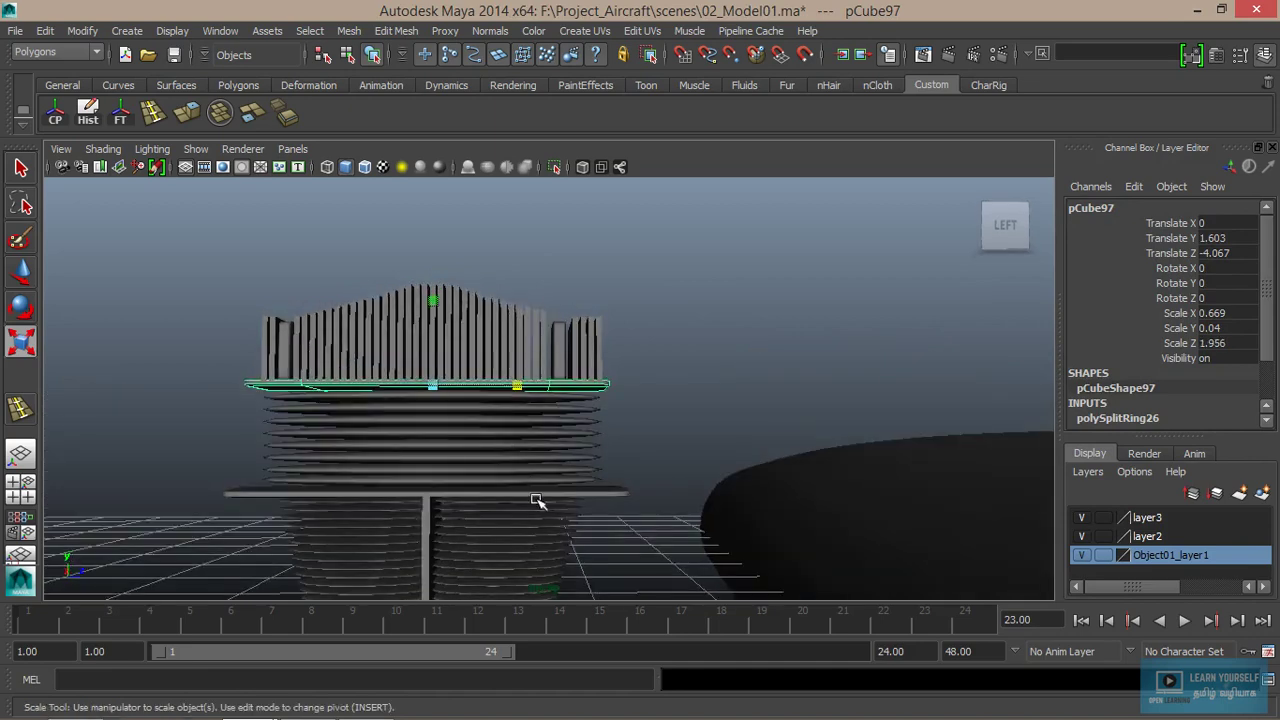
mouse_move(432, 304)
left_mouse_down()
mouse_move(446, 219)
mouse_move(500, 480)
mouse_move(571, 500)
mouse_move(495, 494)
left_mouse_up()
- Thicken the lower plate pCube88 to Scale Y 0.075, then select the whole engine cylinder
left_click(570, 492)
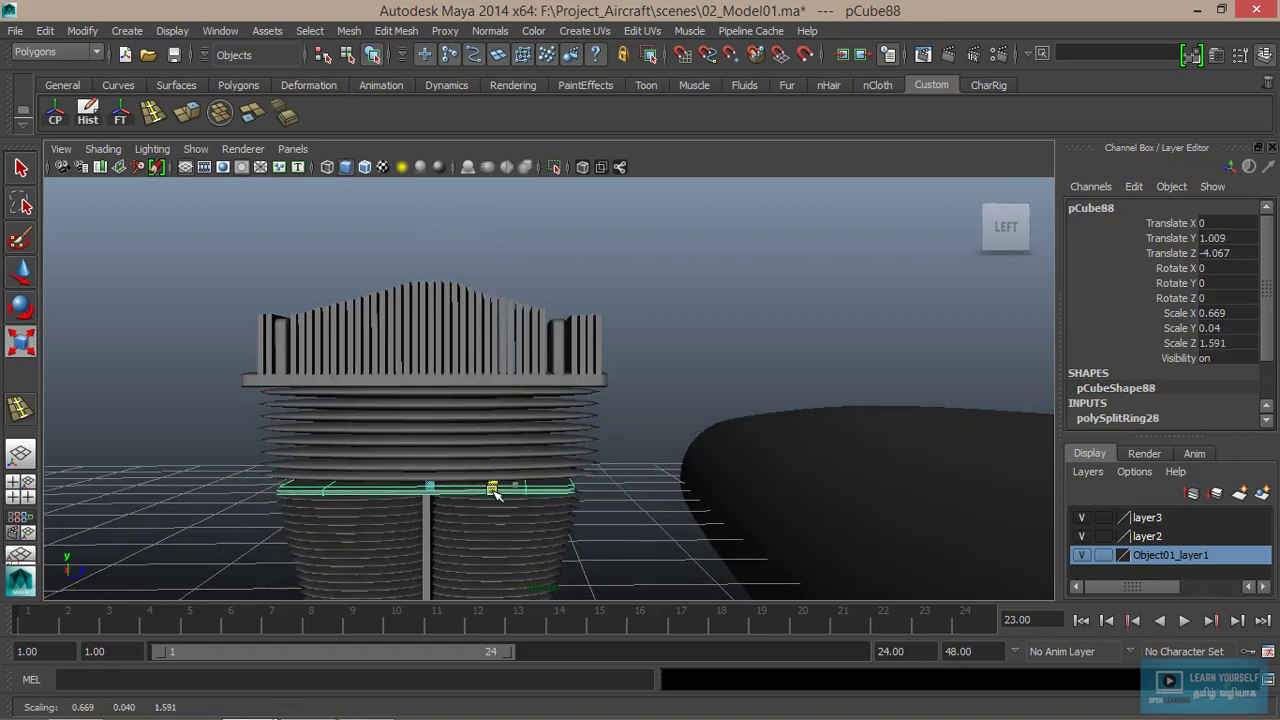
left_click_drag(432, 403, 423, 326)
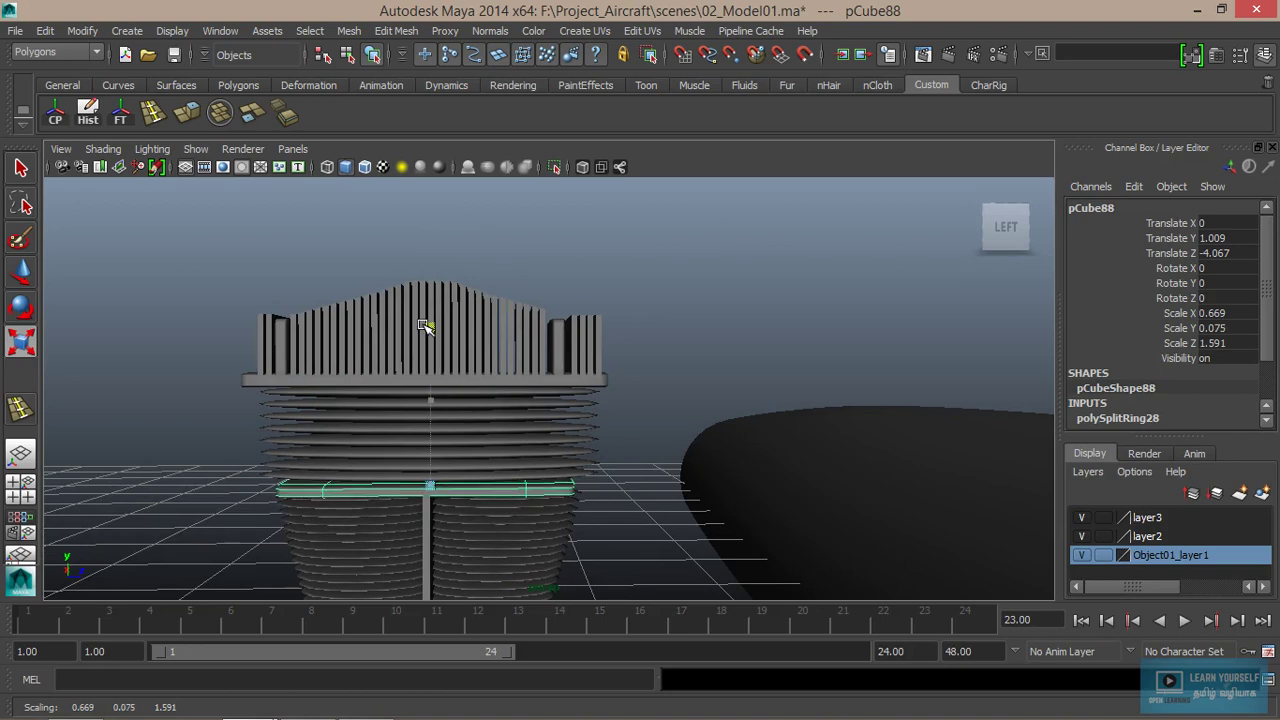
scroll(400, 491, "down", 2)
scroll(285, 495, "down", 2)
left_click(285, 495)
scroll(436, 481, "up", 2)
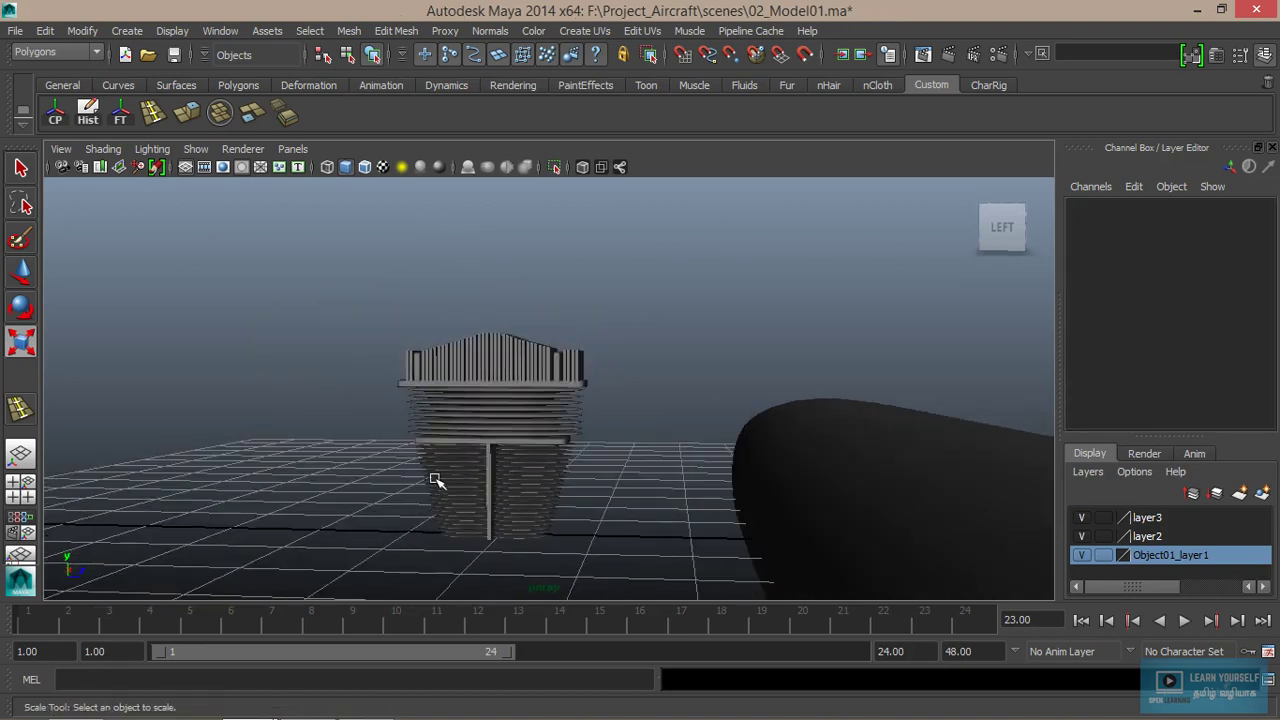
left_click_drag(528, 500, 598, 572)
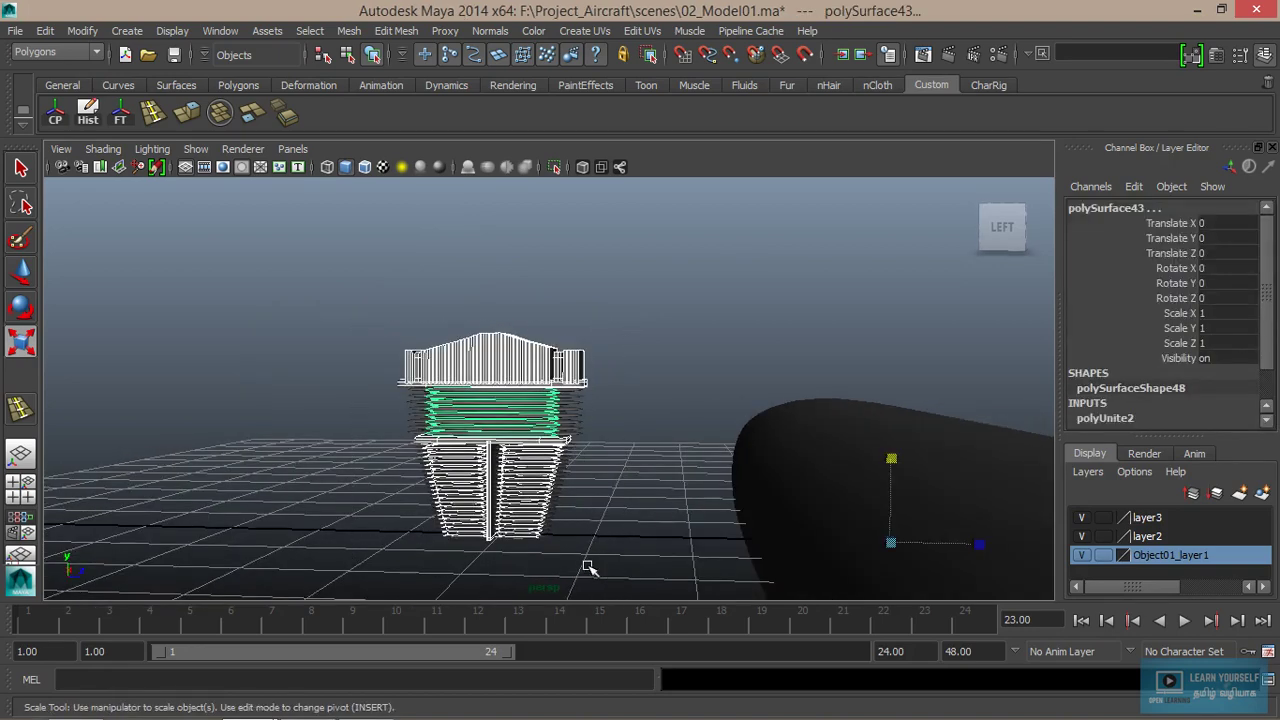
- Group the engine pieces, centre the pivot, and move the group toward the nose
key("ctrl+g")
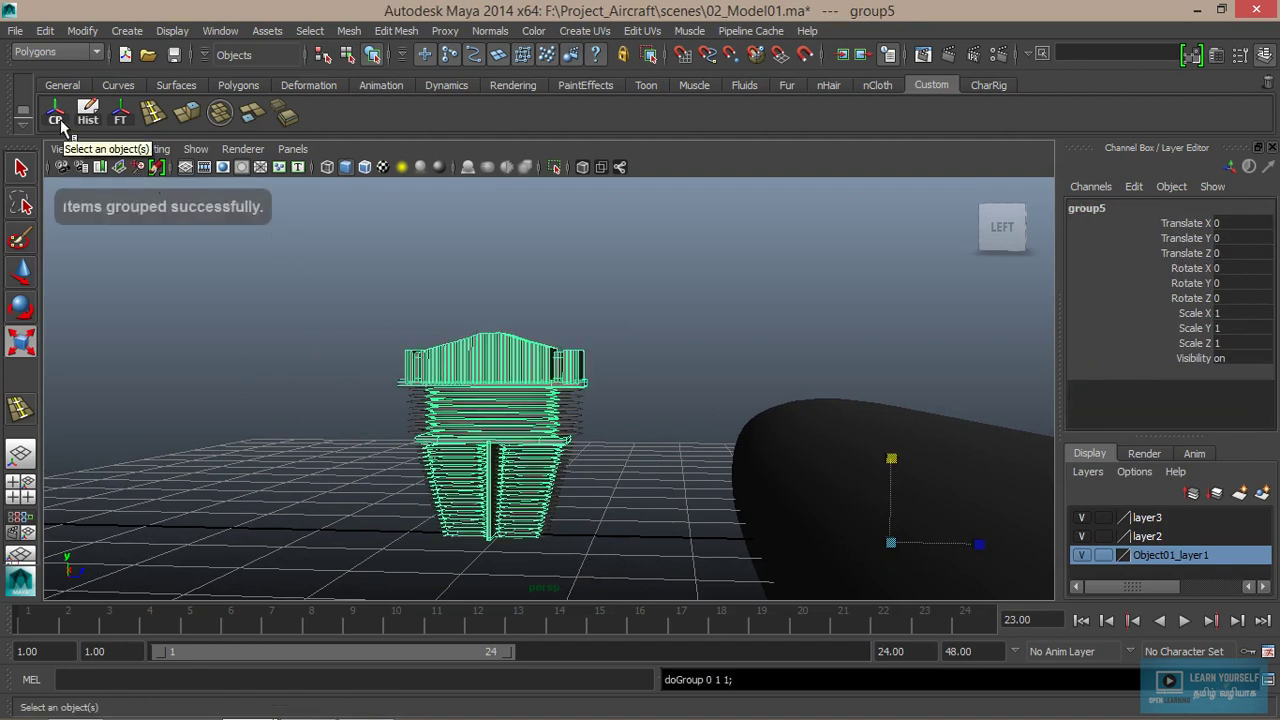
left_click(57, 117)
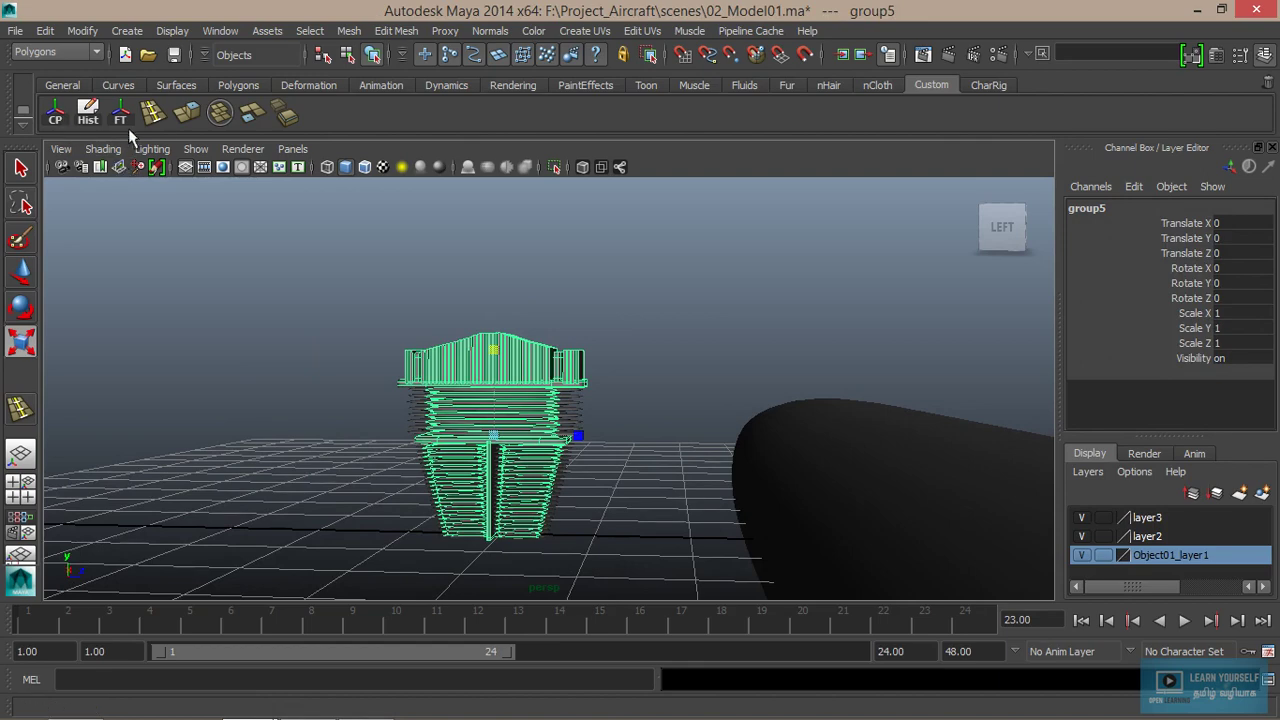
mouse_move(373, 403)
left_mouse_down("alt")
mouse_move(453, 413)
mouse_move(491, 480)
left_mouse_up("alt")
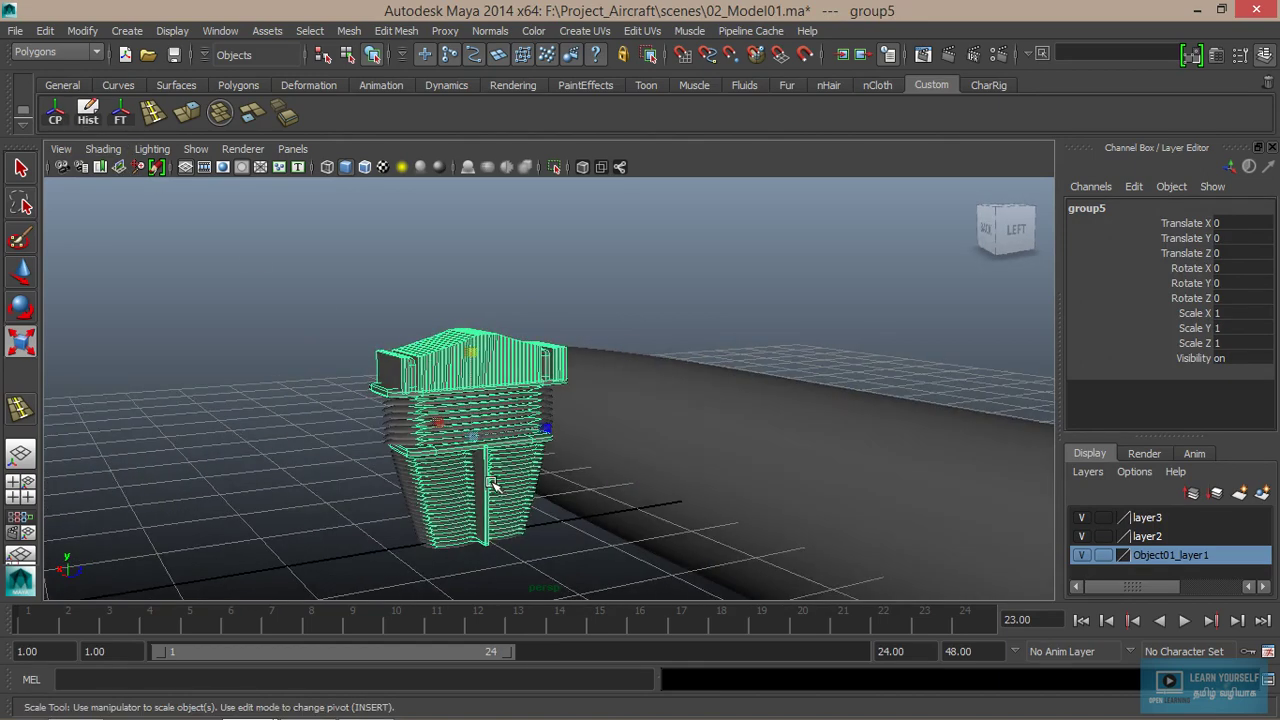
scroll(491, 483, "down", 4)
key("w")
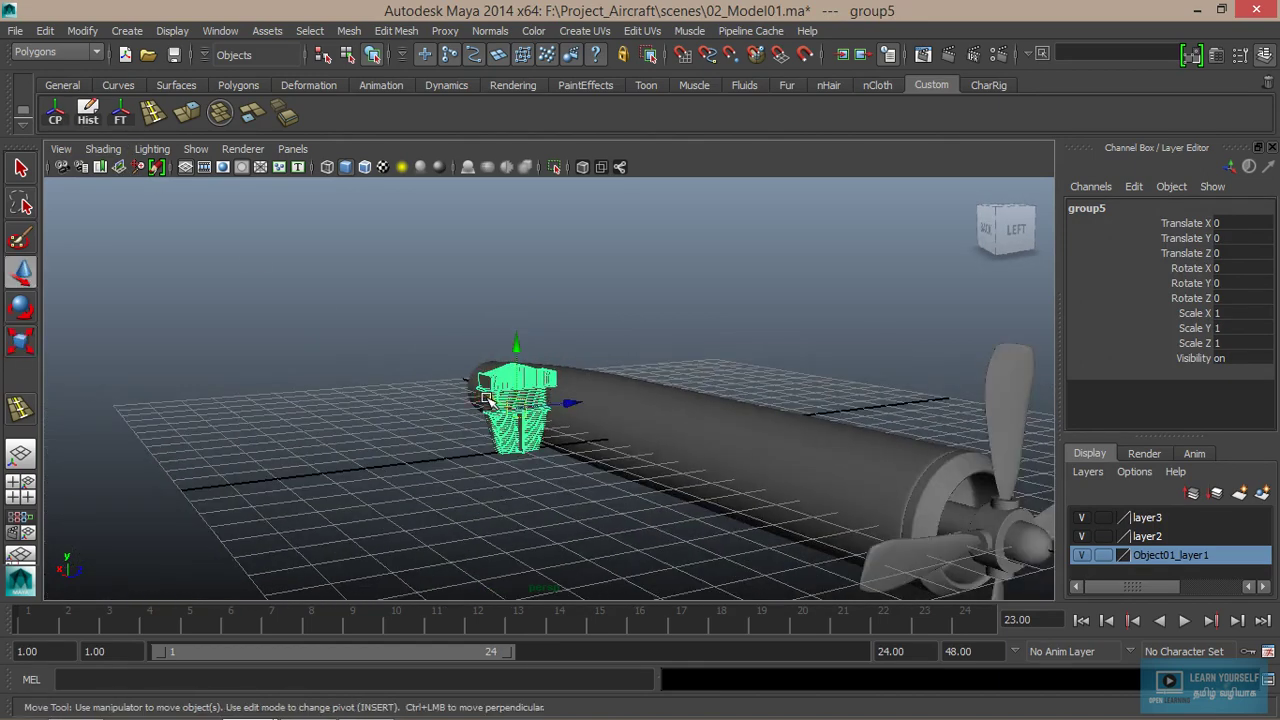
mouse_move(487, 400)
left_mouse_down()
mouse_move(811, 523)
mouse_move(450, 462)
mouse_move(357, 427)
left_mouse_up()
- Scale the group to 0.375 and place it by the propeller hub at X -10.499, Z 2.783
key("r")
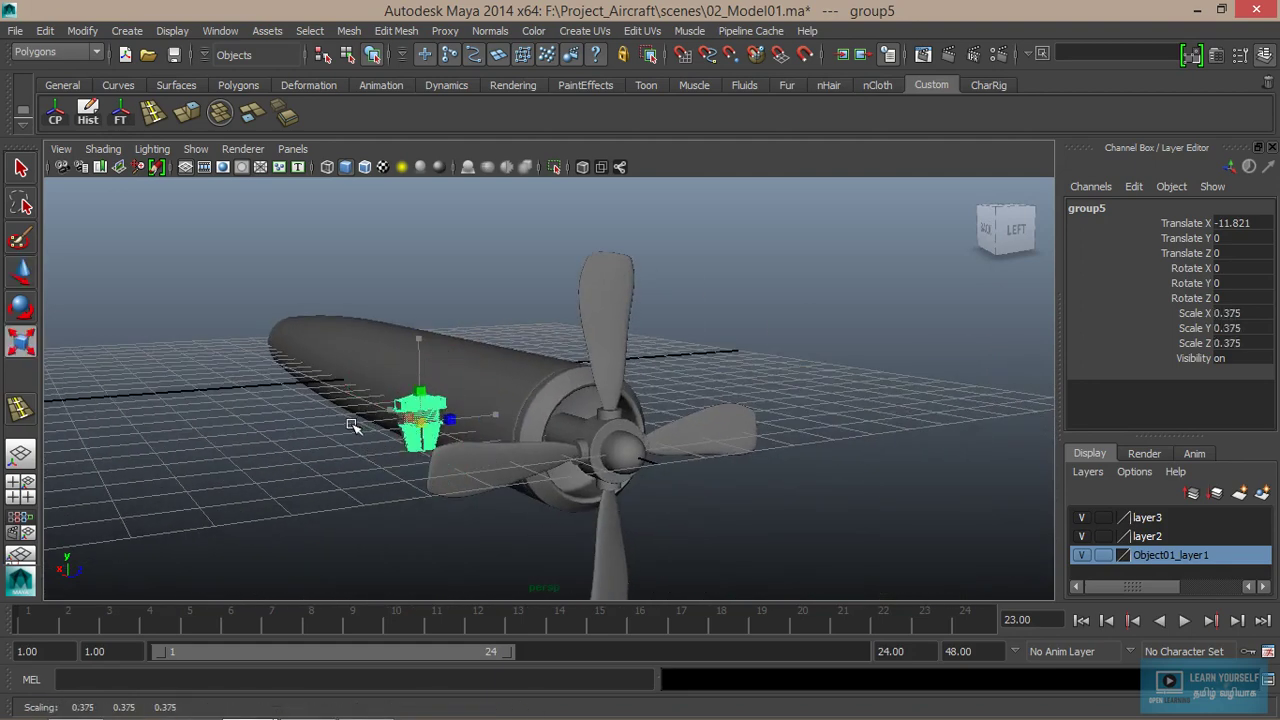
key("w")
mouse_move(478, 424)
left_mouse_down()
mouse_move(634, 398)
mouse_move(577, 463)
left_mouse_up()
key("f")
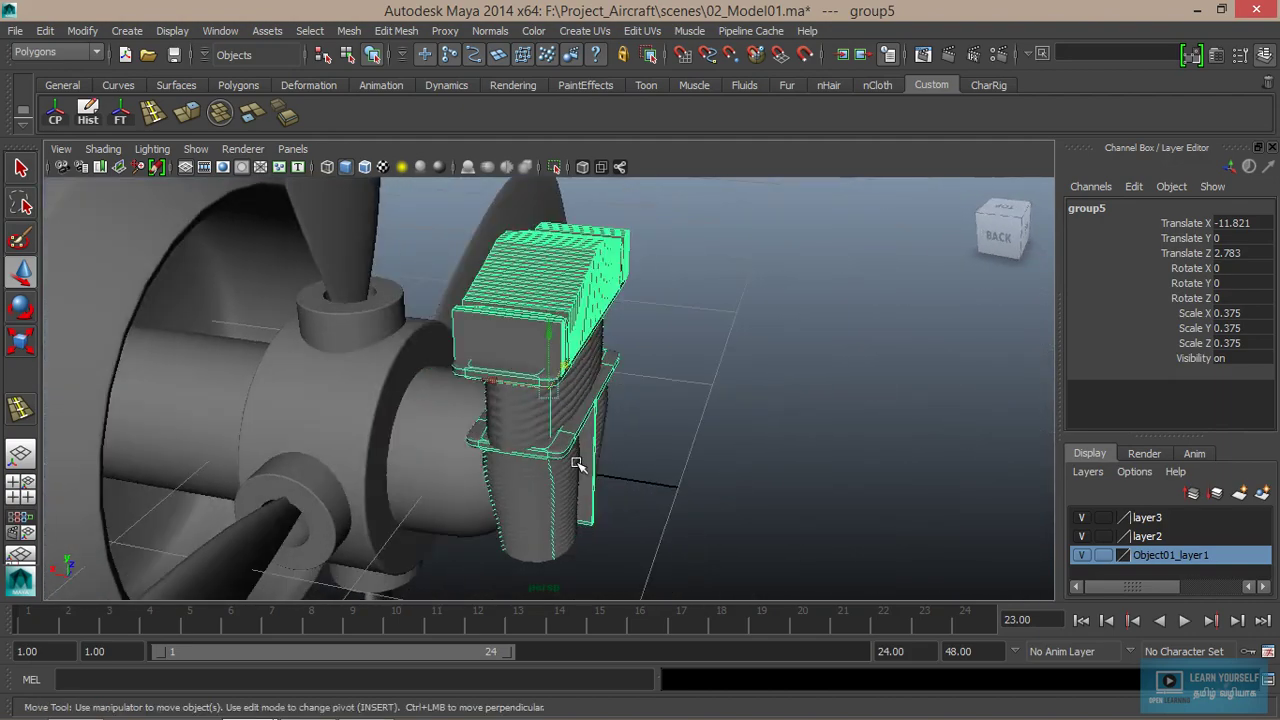
left_click_drag(492, 392, 346, 454)
scroll(346, 454, "down", 5)
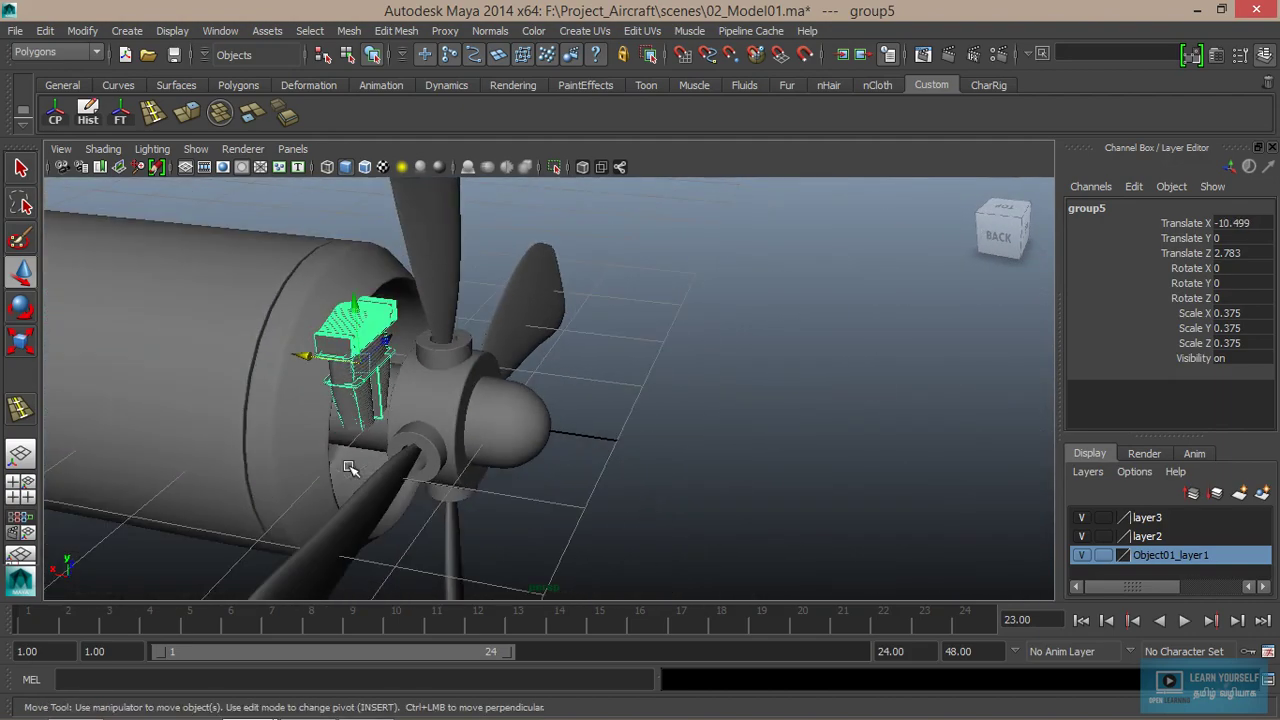
mouse_move(352, 470)
middle_mouse_down("alt")
mouse_move(616, 540)
mouse_move(595, 487)
middle_mouse_up("alt")
- Centre the engine cylinder group above the hub in the side view
key("space")
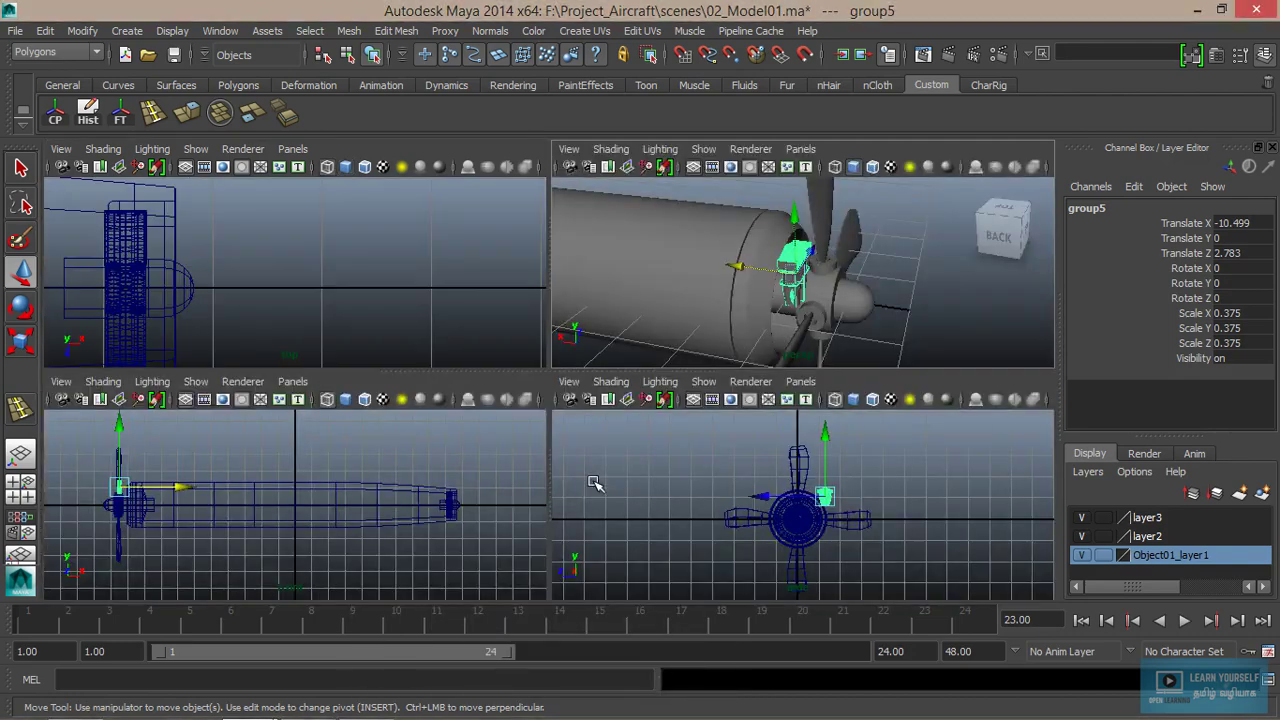
key("space")
scroll(686, 514, "up", 5)
scroll(684, 514, "up", 2)
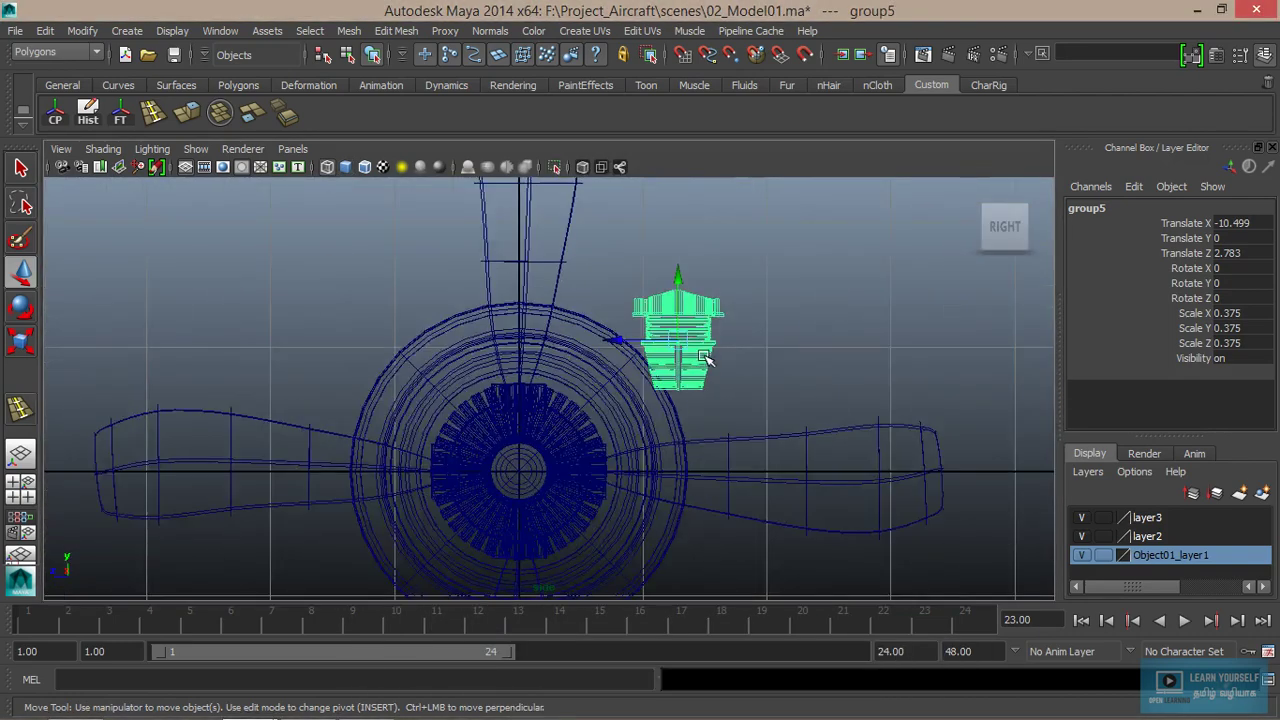
left_click_drag(690, 350, 519, 412)
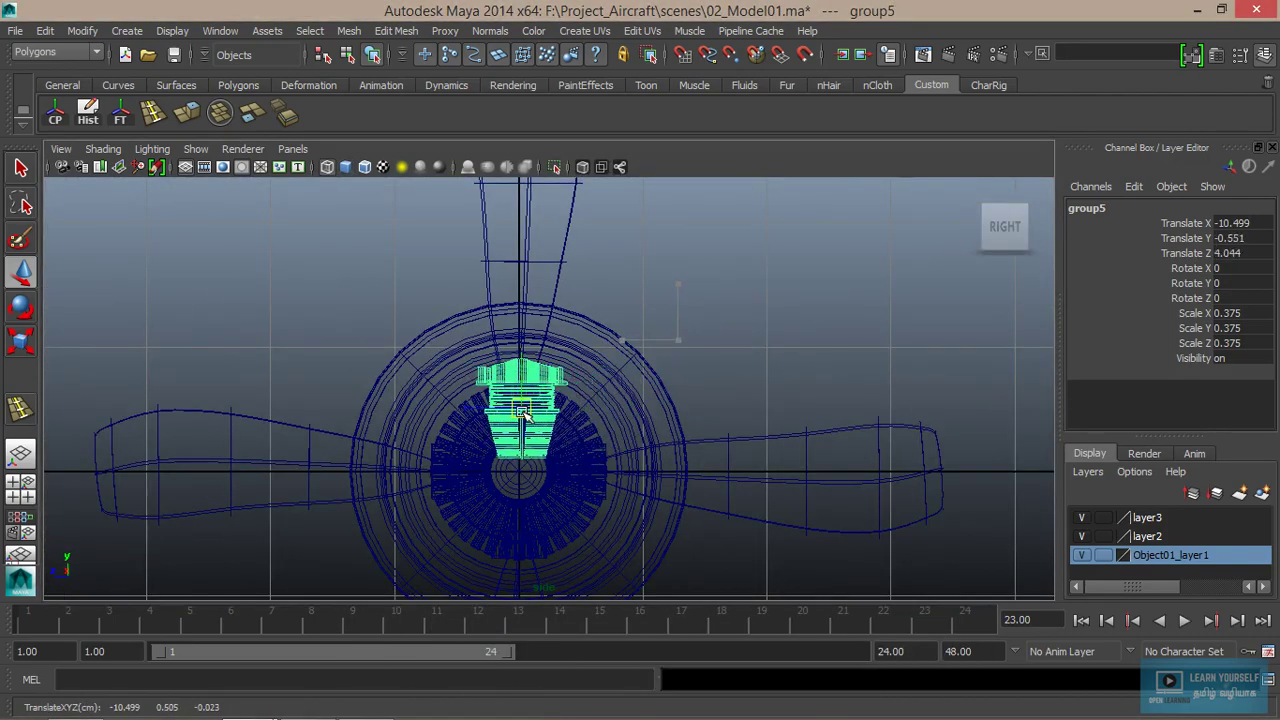
- Move the engine group along X into the nose cowling in the front view
key("space")
key("space")
scroll(366, 509, "up", 3)
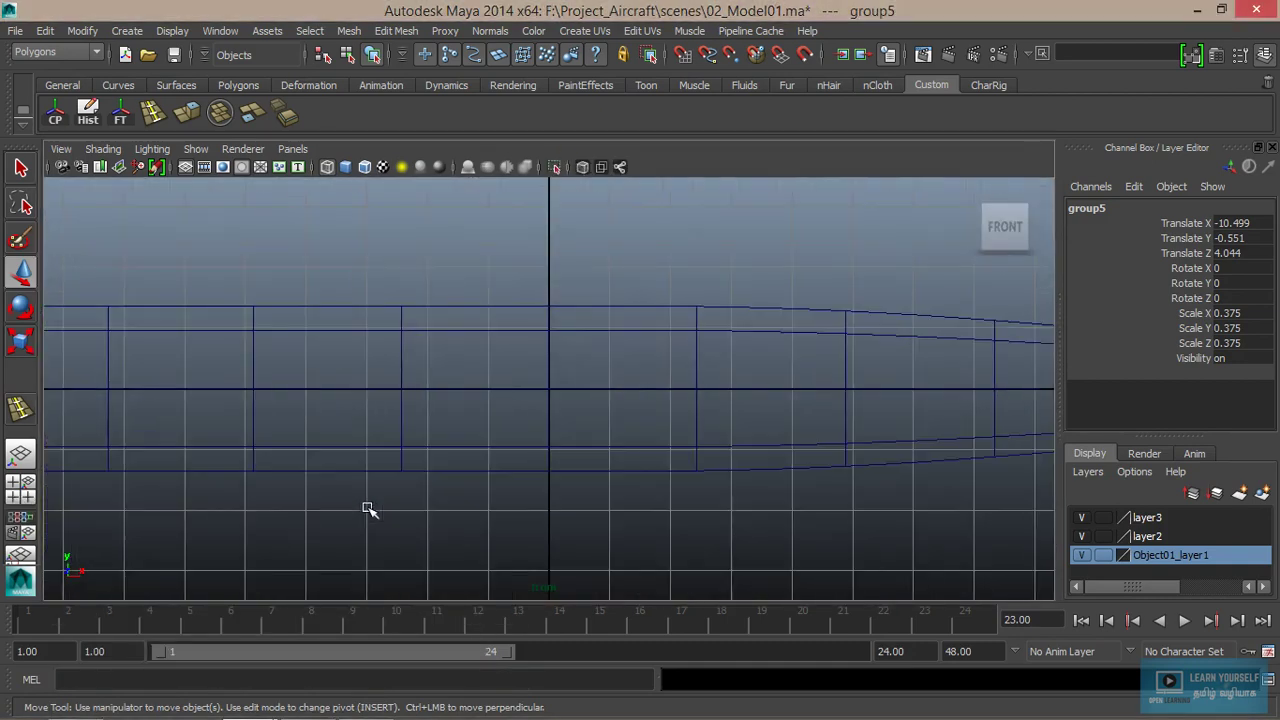
middle_click_drag(337, 477, 978, 525, "alt")
scroll(745, 490, "up", 1)
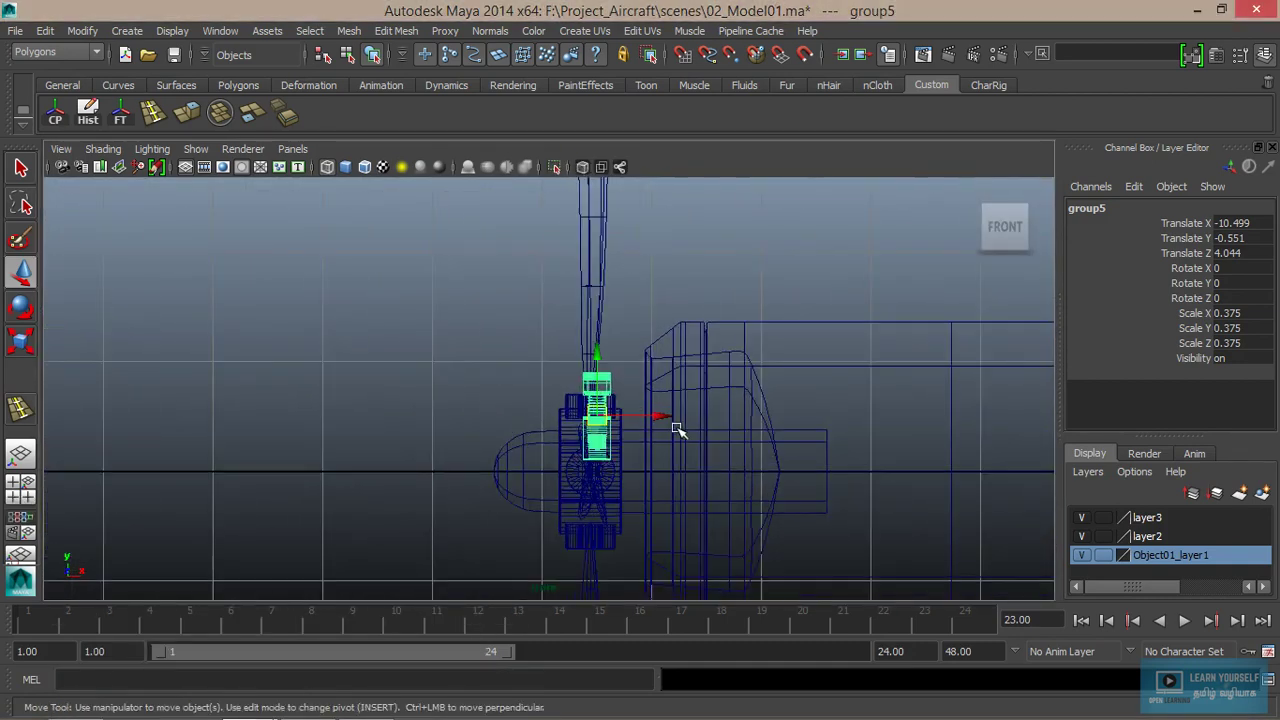
left_click_drag(657, 418, 753, 428)
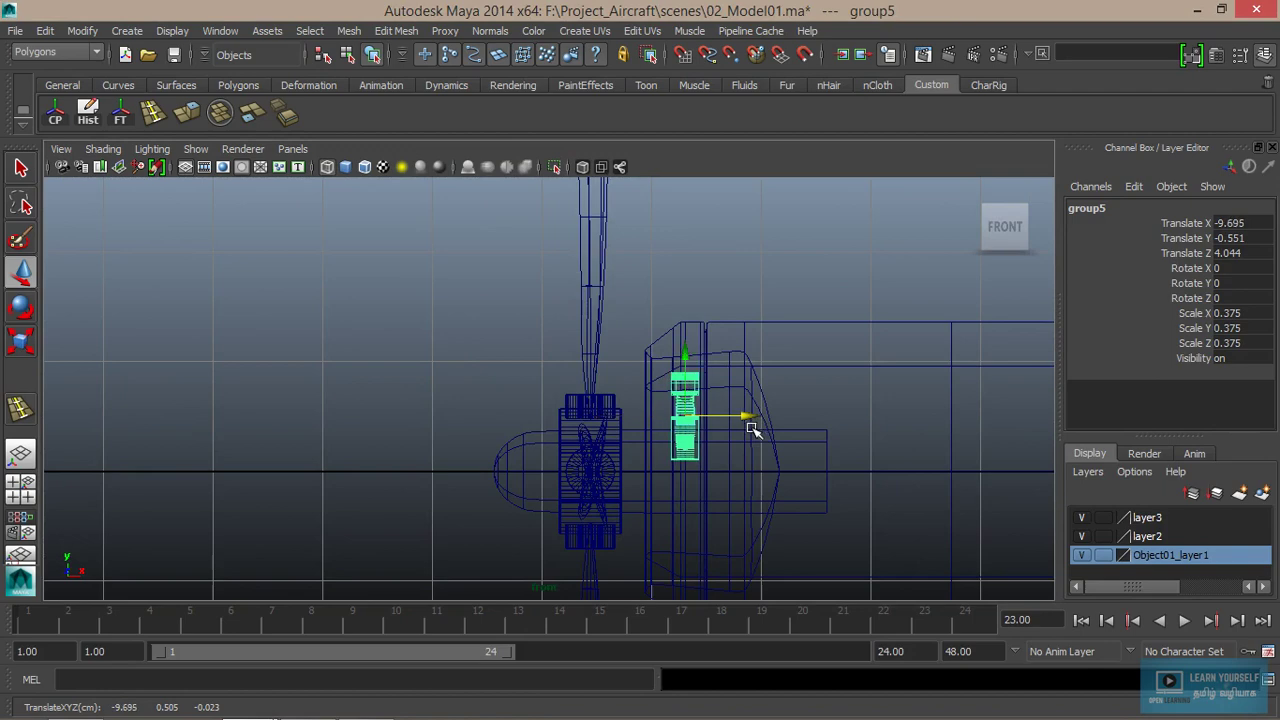
- Raise the engine group slightly inside the cowling in the perspective view
key("space")
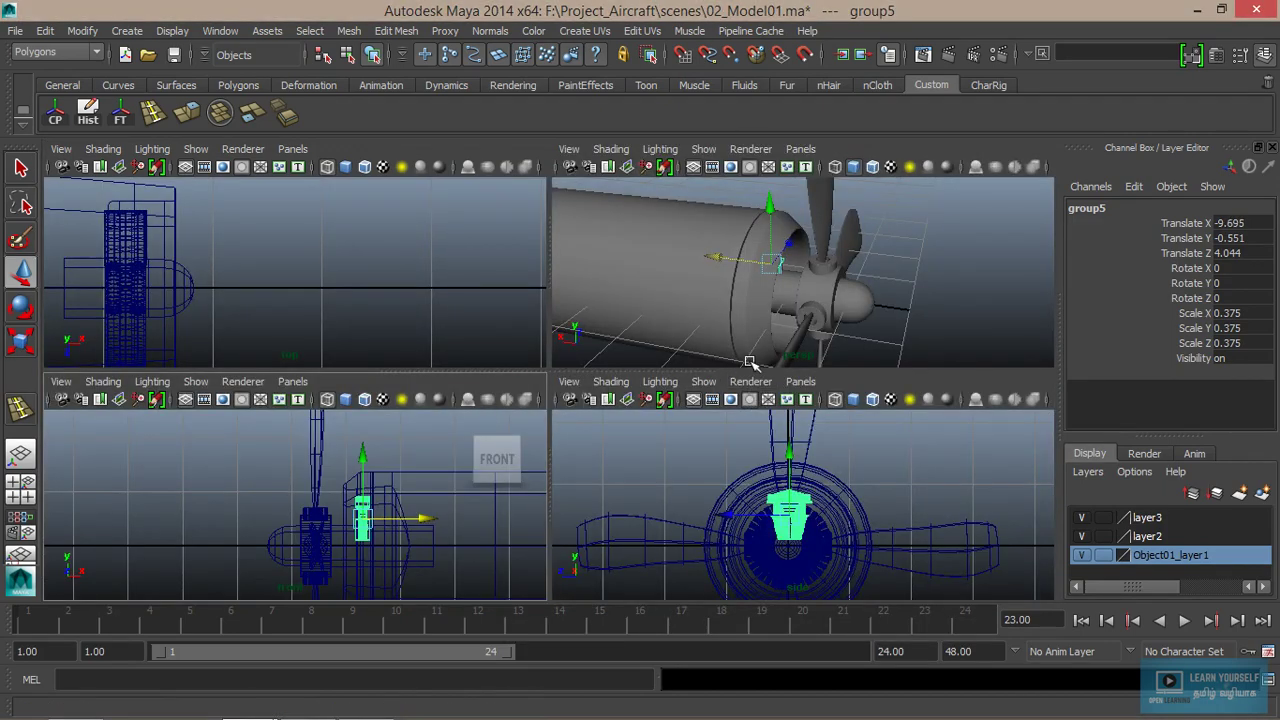
key("space")
mouse_move(600, 381)
left_mouse_down("alt")
mouse_move(480, 397)
mouse_move(749, 443)
mouse_move(560, 358)
left_mouse_up("alt")
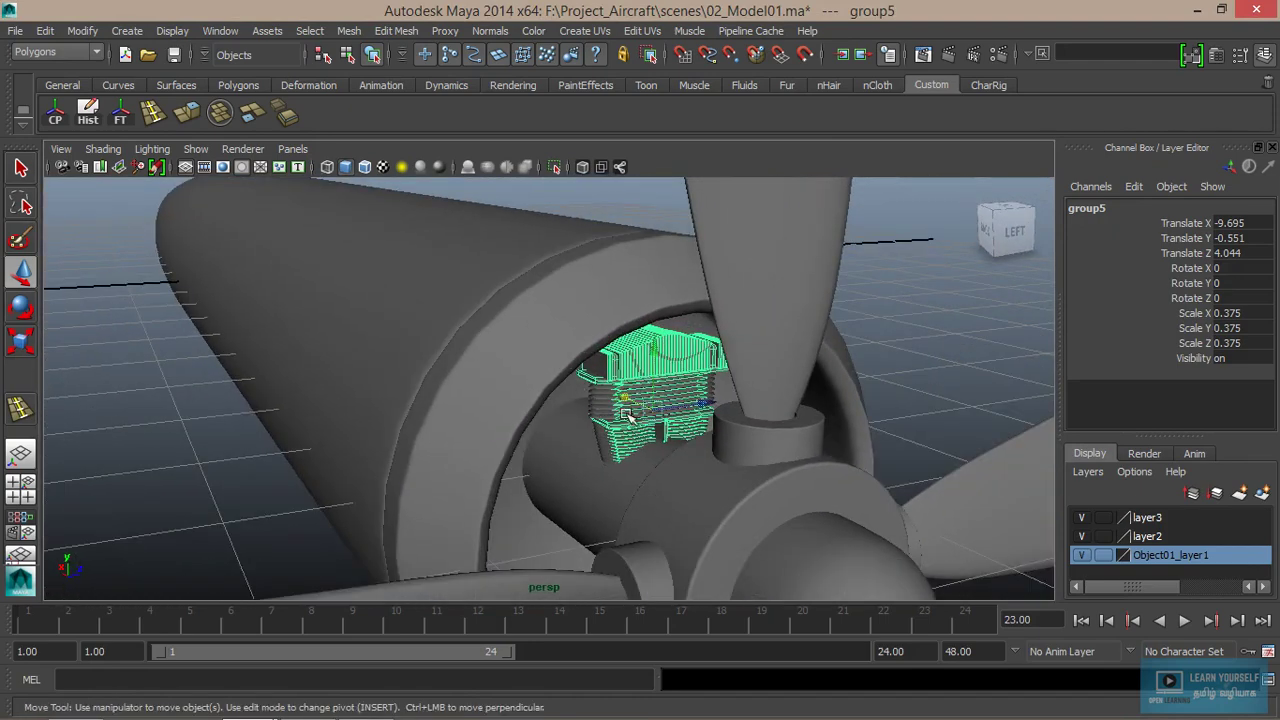
mouse_move(658, 346)
left_mouse_down()
mouse_move(658, 320)
mouse_move(698, 375)
mouse_move(620, 549)
left_mouse_up()
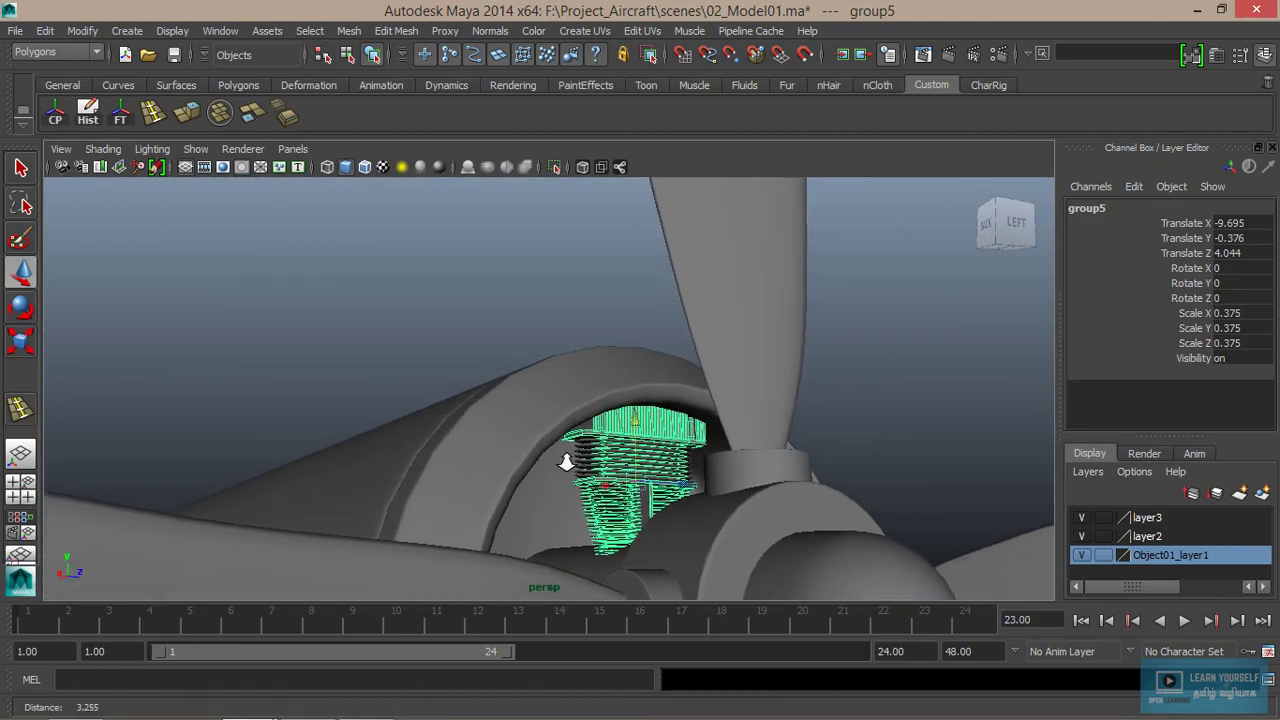
- Shrink the engine group to about 0.328, nudge it up, then deselect it
key("r")
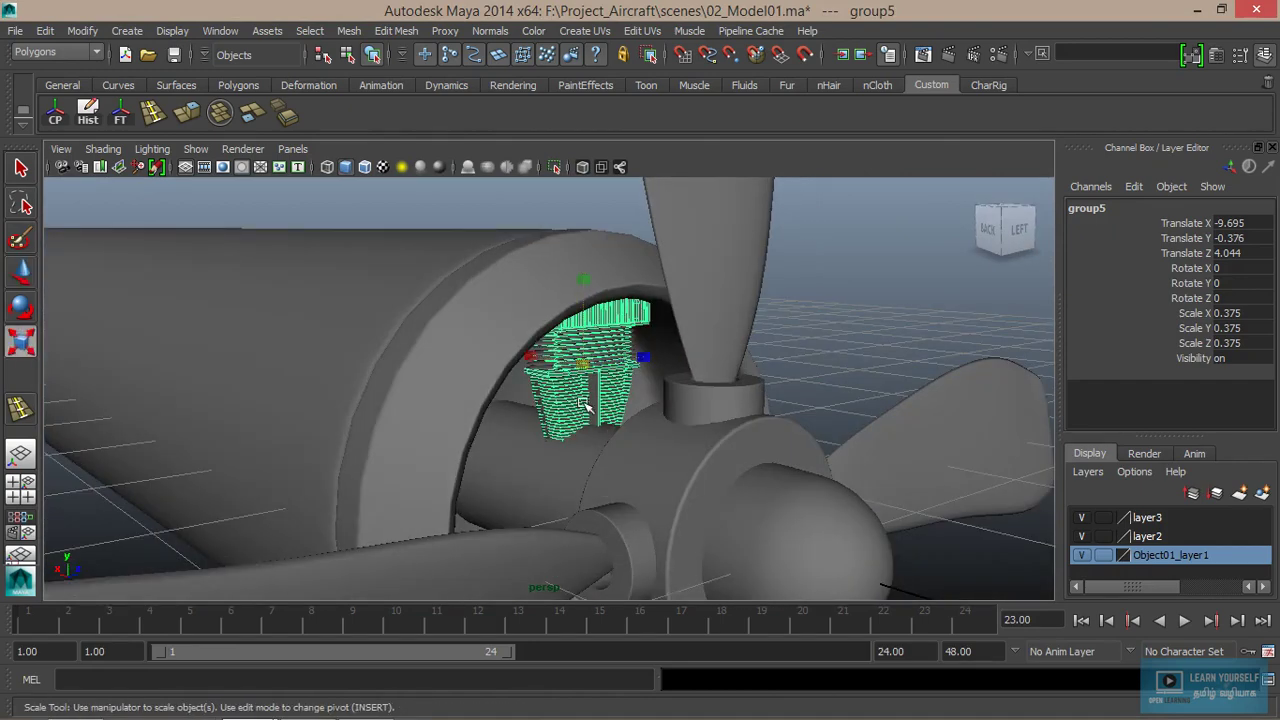
mouse_move(584, 363)
left_mouse_down()
mouse_move(553, 370)
mouse_move(714, 486)
mouse_move(643, 466)
mouse_move(663, 486)
mouse_move(491, 471)
mouse_move(594, 471)
left_mouse_up()
key("w")
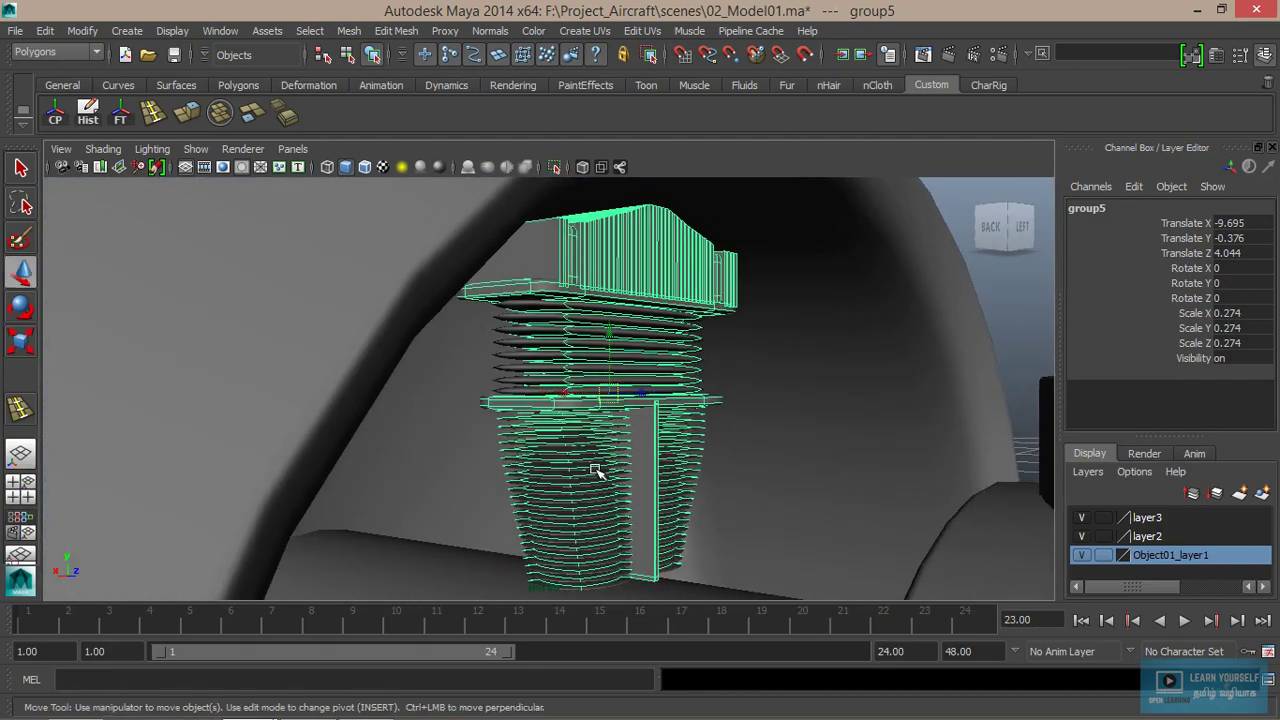
mouse_move(612, 333)
left_mouse_down()
mouse_move(608, 368)
mouse_move(659, 403)
left_mouse_up()
key("r")
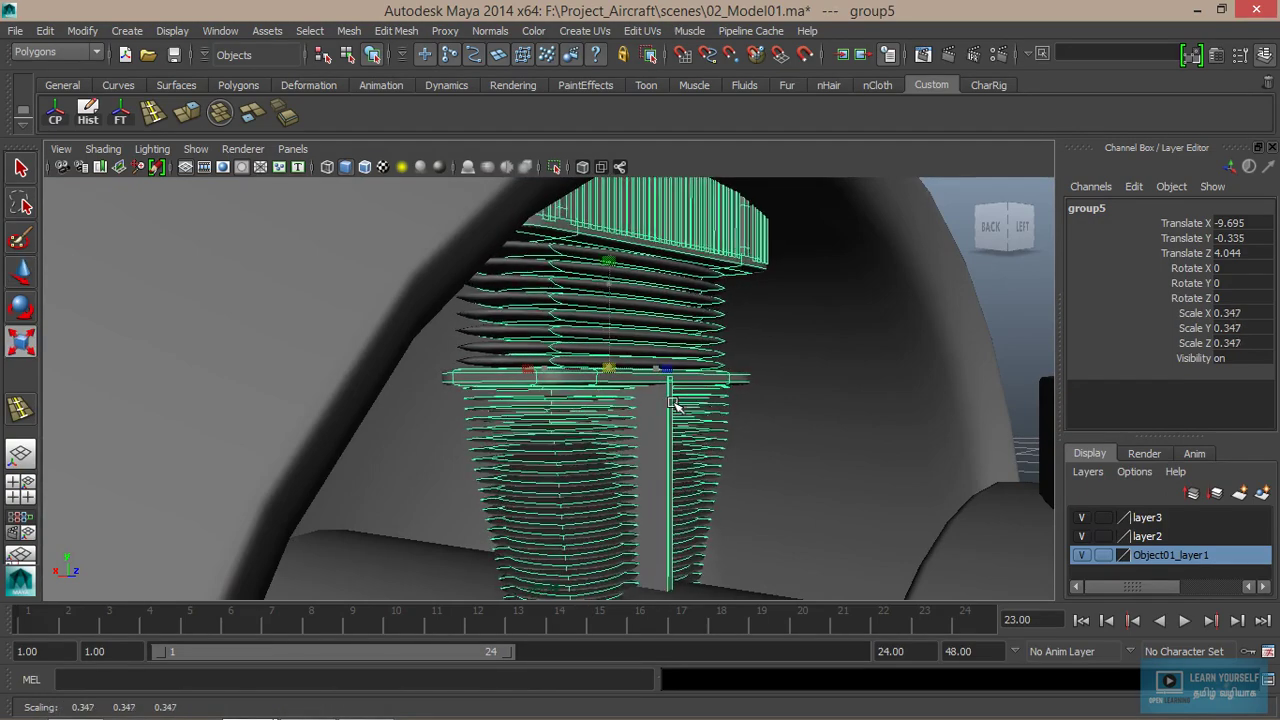
scroll(659, 403, "down", 5)
mouse_move(657, 457)
left_mouse_down("alt")
mouse_move(506, 449)
mouse_move(614, 449)
left_mouse_up("alt")
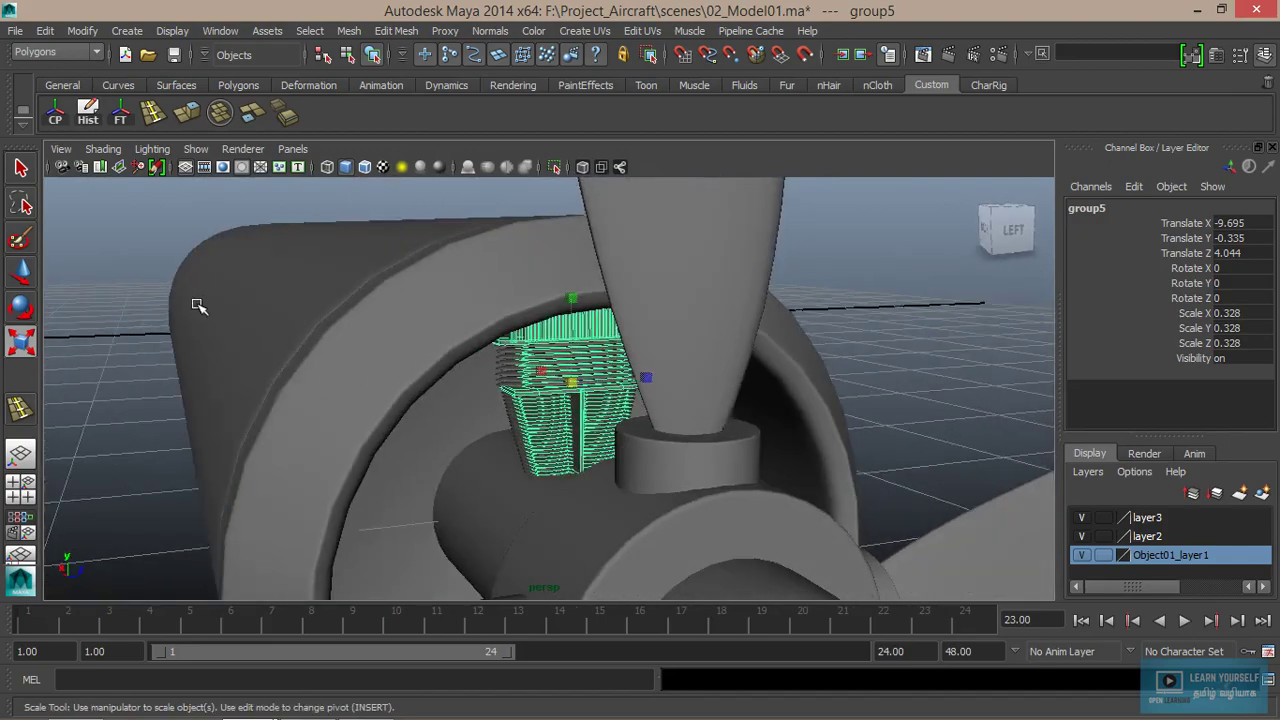
left_click(151, 300)
mouse_move(151, 300)
left_mouse_down("alt")
mouse_move(215, 381)
mouse_move(449, 423)
mouse_move(363, 429)
left_mouse_up("alt")
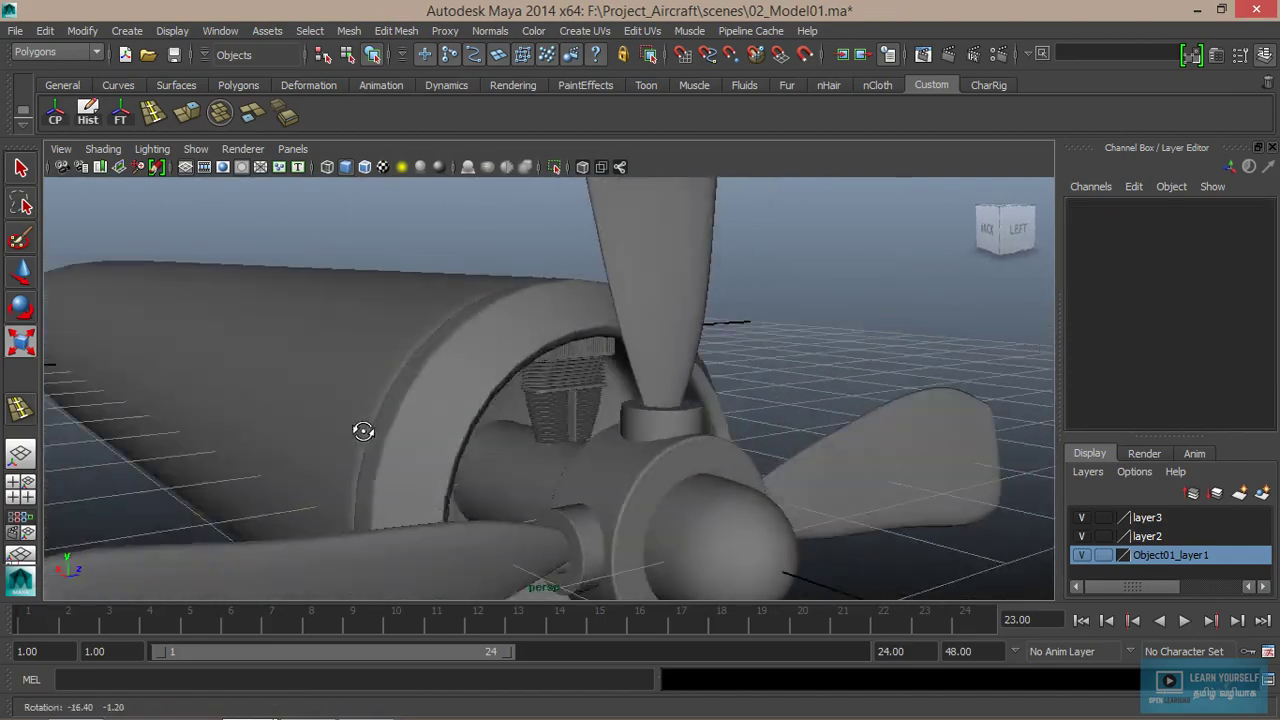
- Select the lower finned barrel polySurface32 and orbit closely around it
mouse_move(363, 429)
right_mouse_down("alt")
mouse_move(581, 496)
mouse_move(569, 449)
right_mouse_up("alt")
left_click(569, 449)
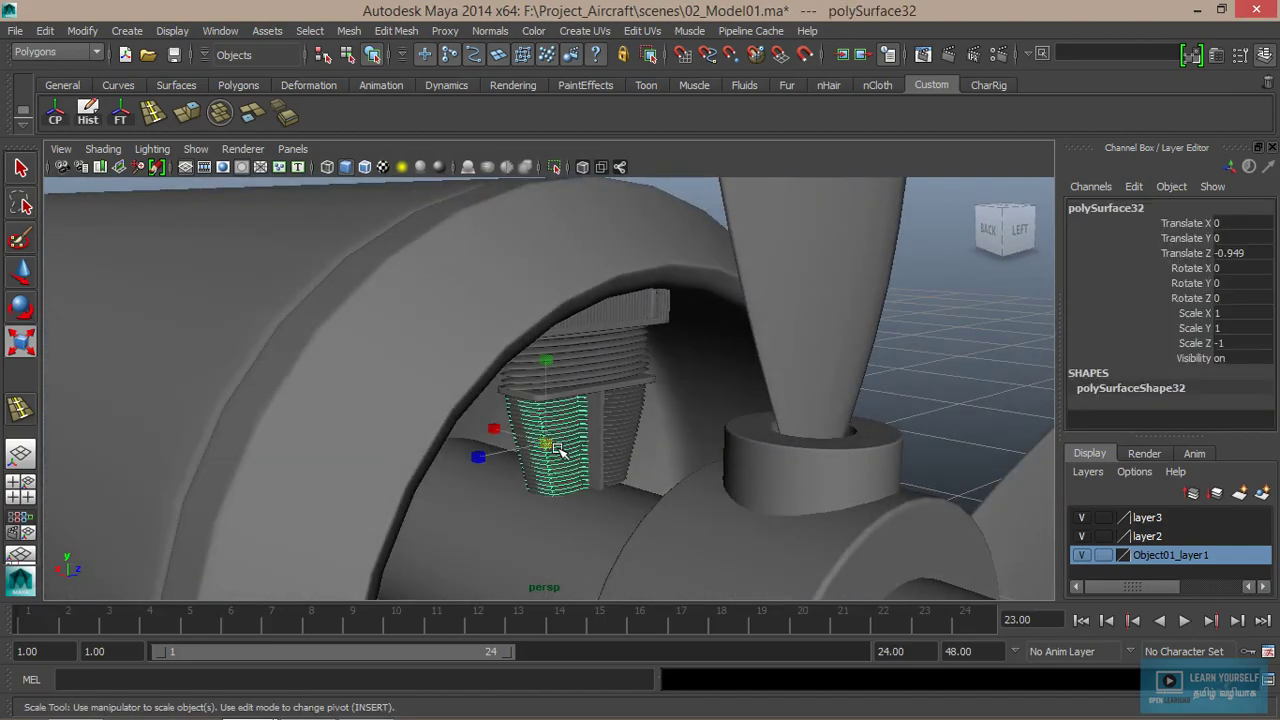
mouse_move(569, 449)
left_mouse_down("alt")
mouse_move(631, 508)
mouse_move(600, 437)
left_mouse_up("alt")
right_click_drag(600, 437, 706, 471, "alt")
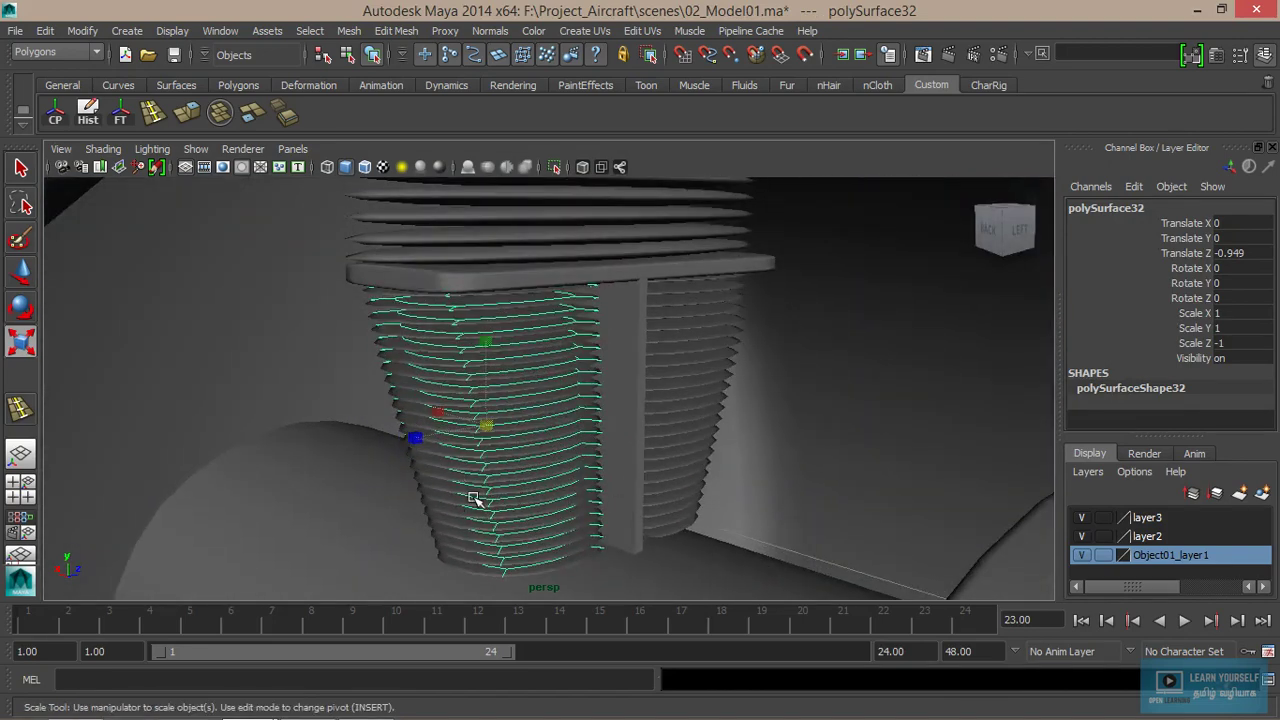
mouse_move(476, 498)
left_mouse_down("alt")
mouse_move(592, 476)
mouse_move(580, 471)
left_mouse_up("alt")
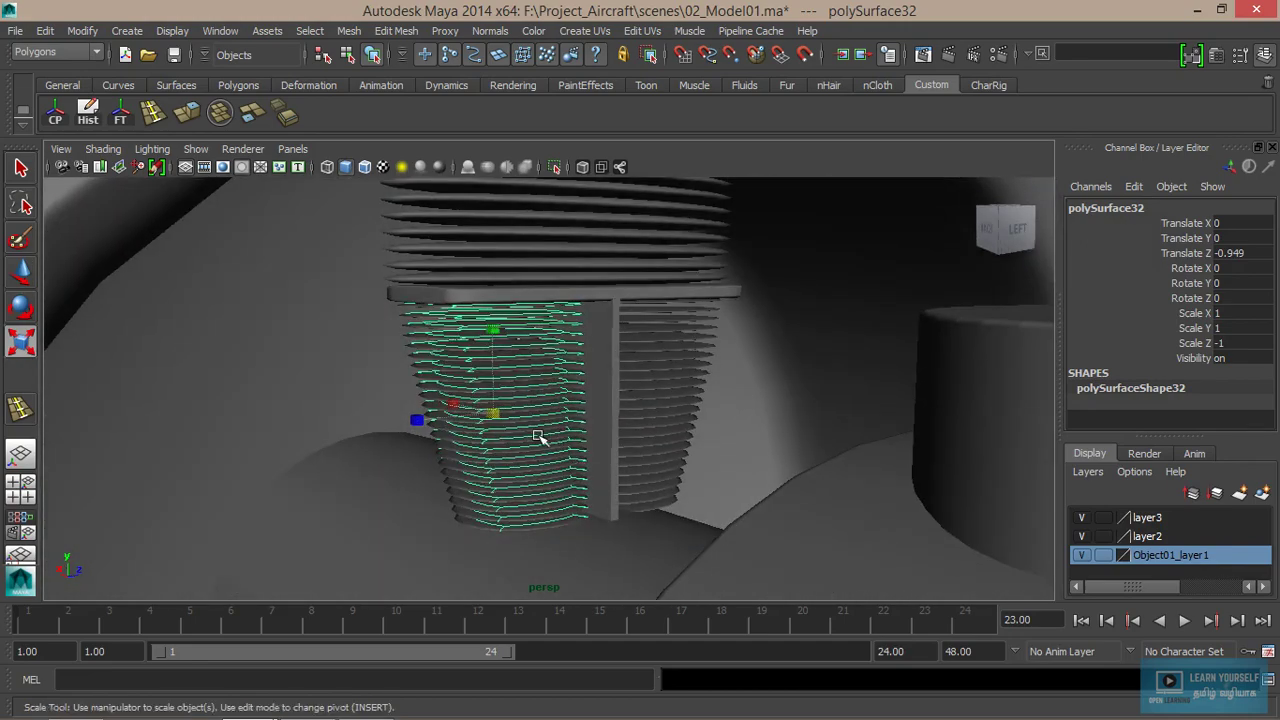
scroll(445, 450, "down", 5)
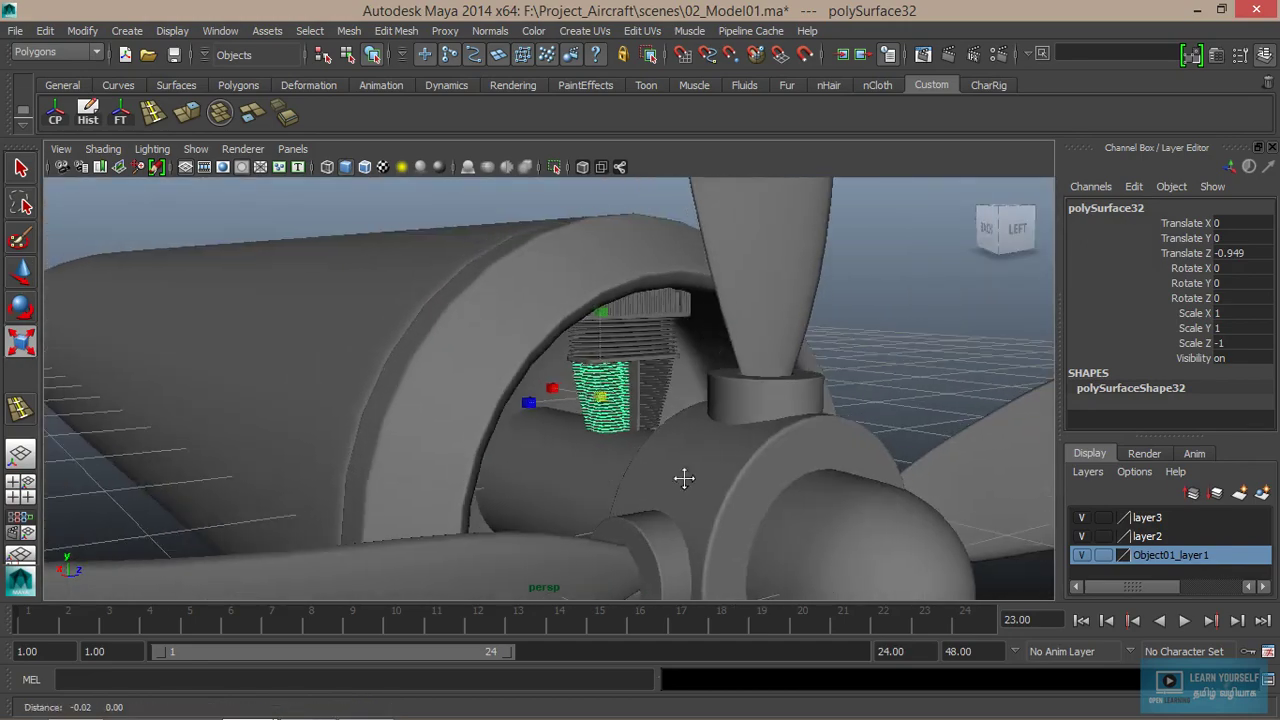
left_click_drag(686, 477, 508, 289, "alt")
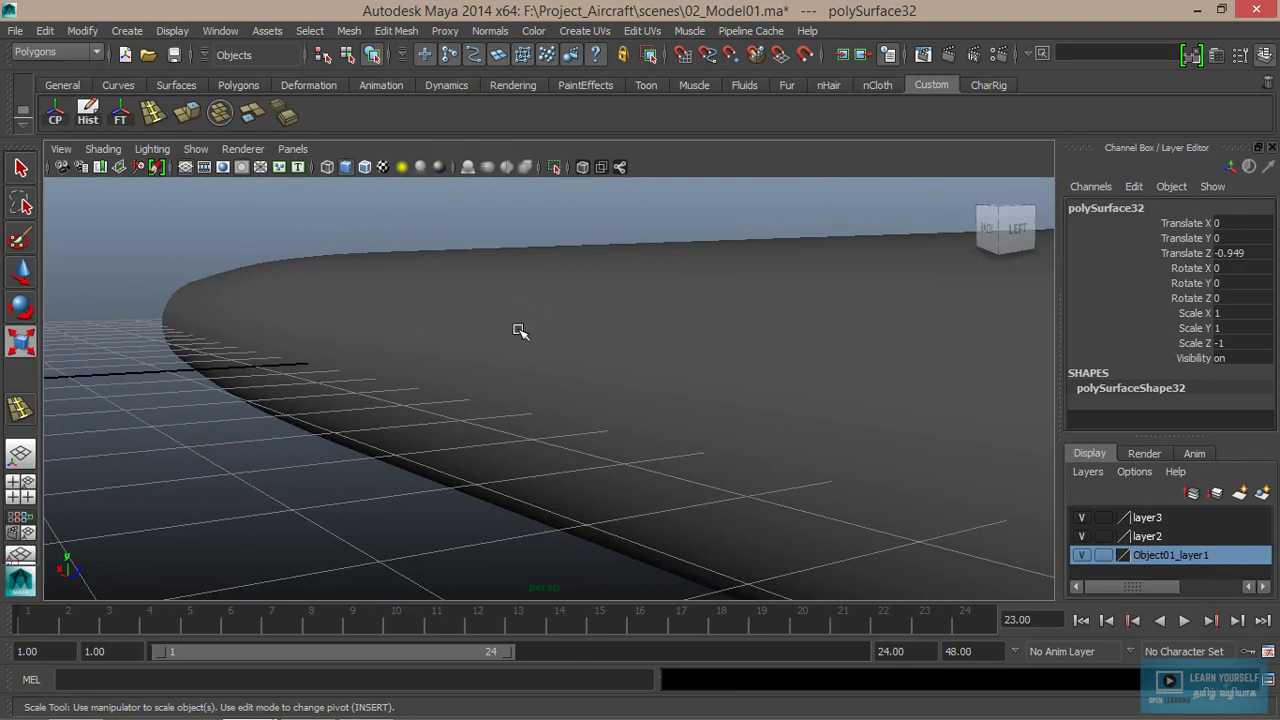
left_click_drag(823, 443, 234, 386, "alt")
scroll(754, 426, "up", 5)
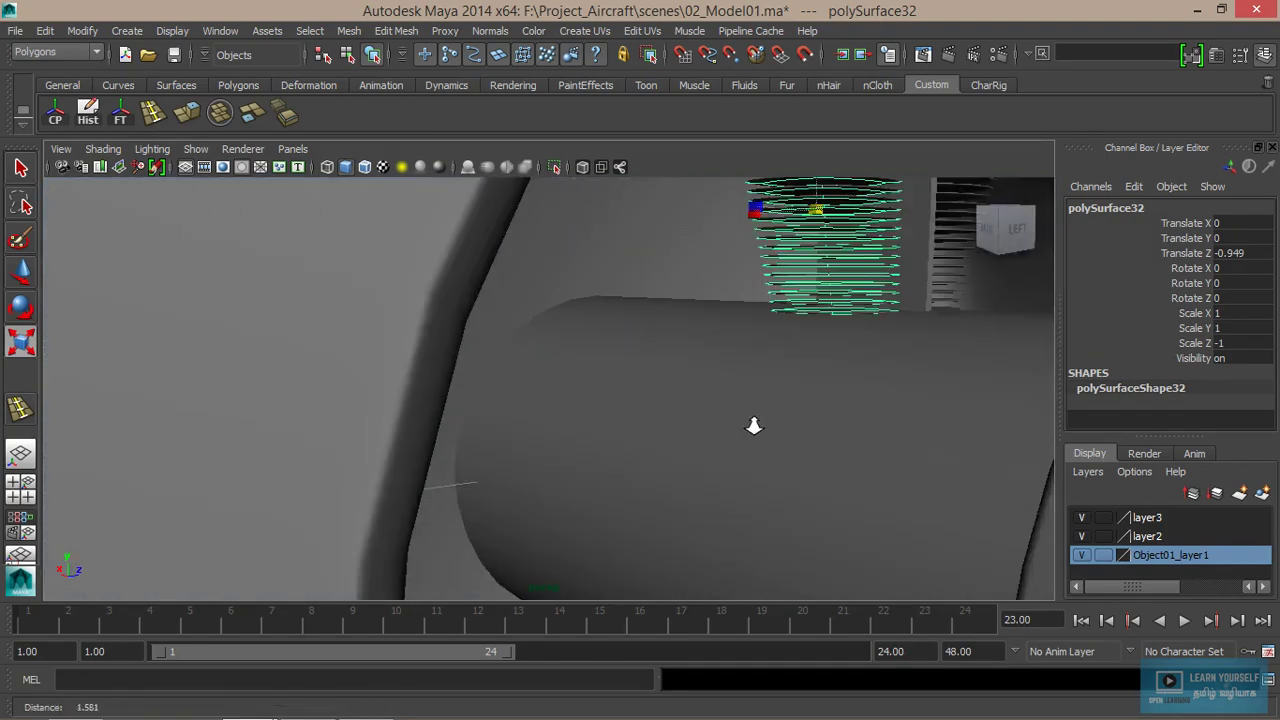
mouse_move(754, 426)
left_mouse_down("alt")
mouse_move(534, 497)
mouse_move(553, 364)
mouse_move(606, 357)
mouse_move(503, 363)
mouse_move(811, 349)
left_mouse_up("alt")
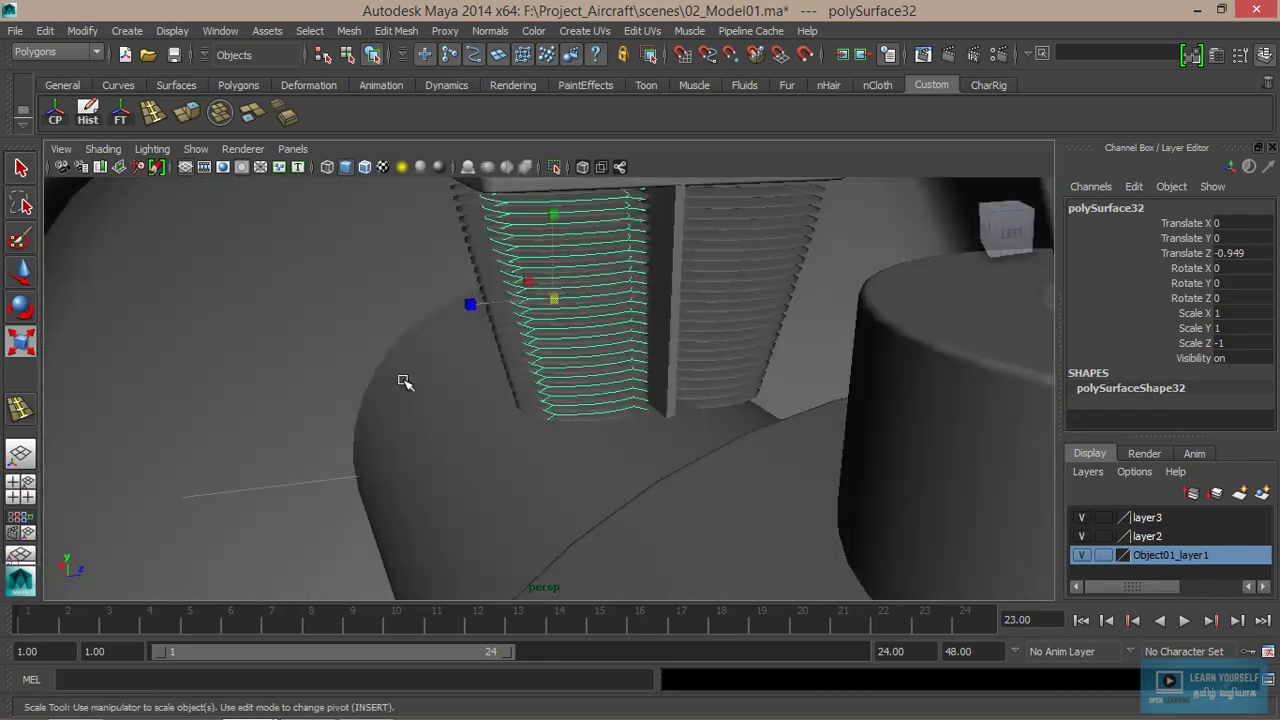
- Select the barrel's parent engine group in the enlarged side view
key("space")
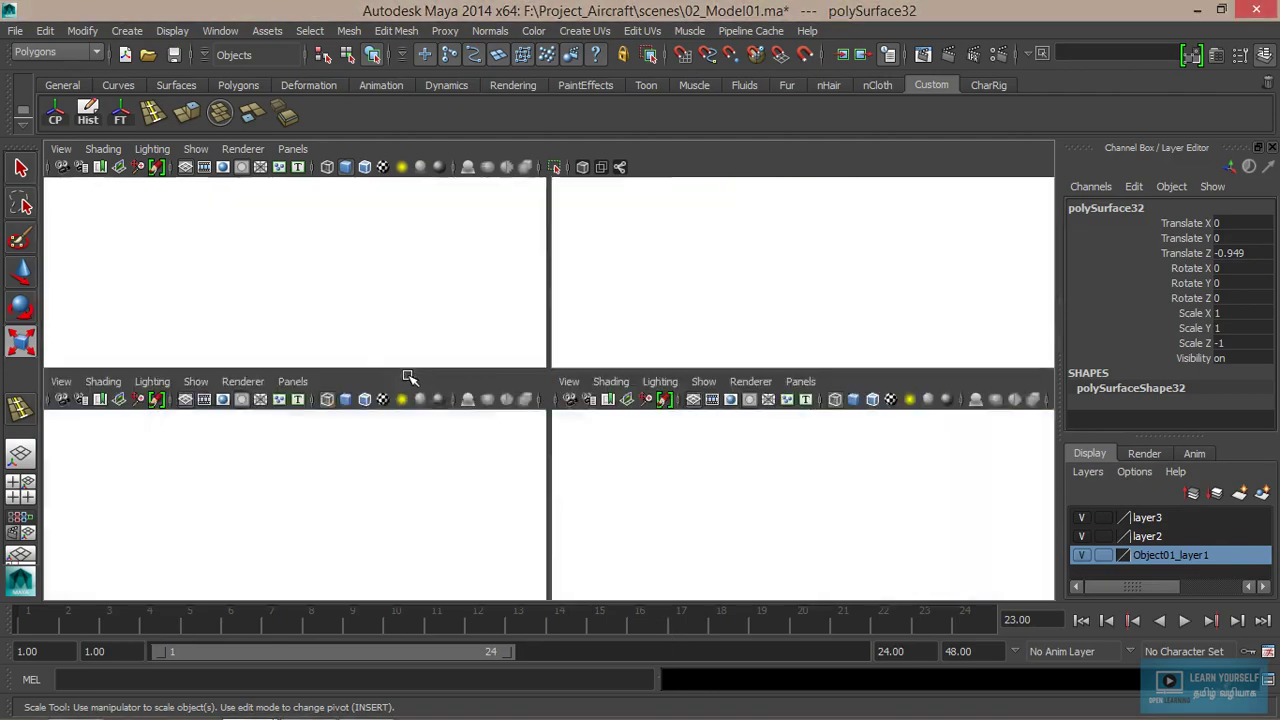
key("space")
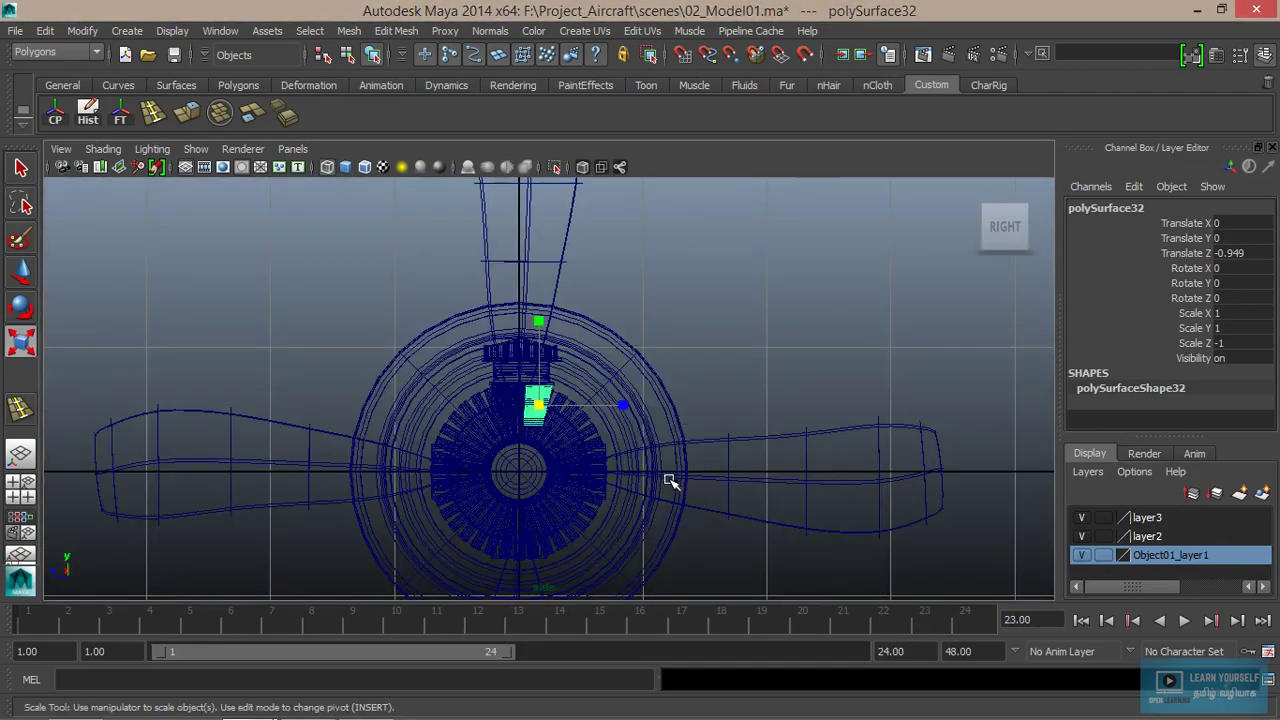
key("Up")
scroll(515, 453, "up", 2)
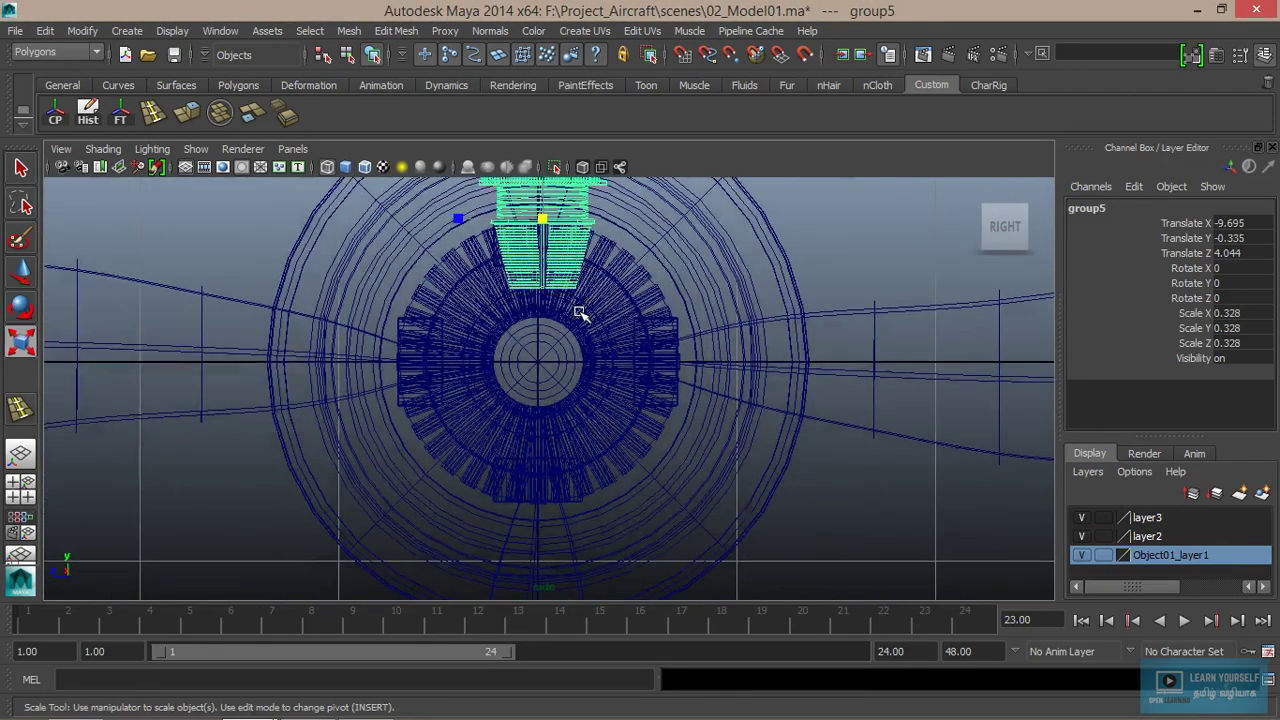
middle_click_drag(543, 472, 580, 313, "alt")
key("e")
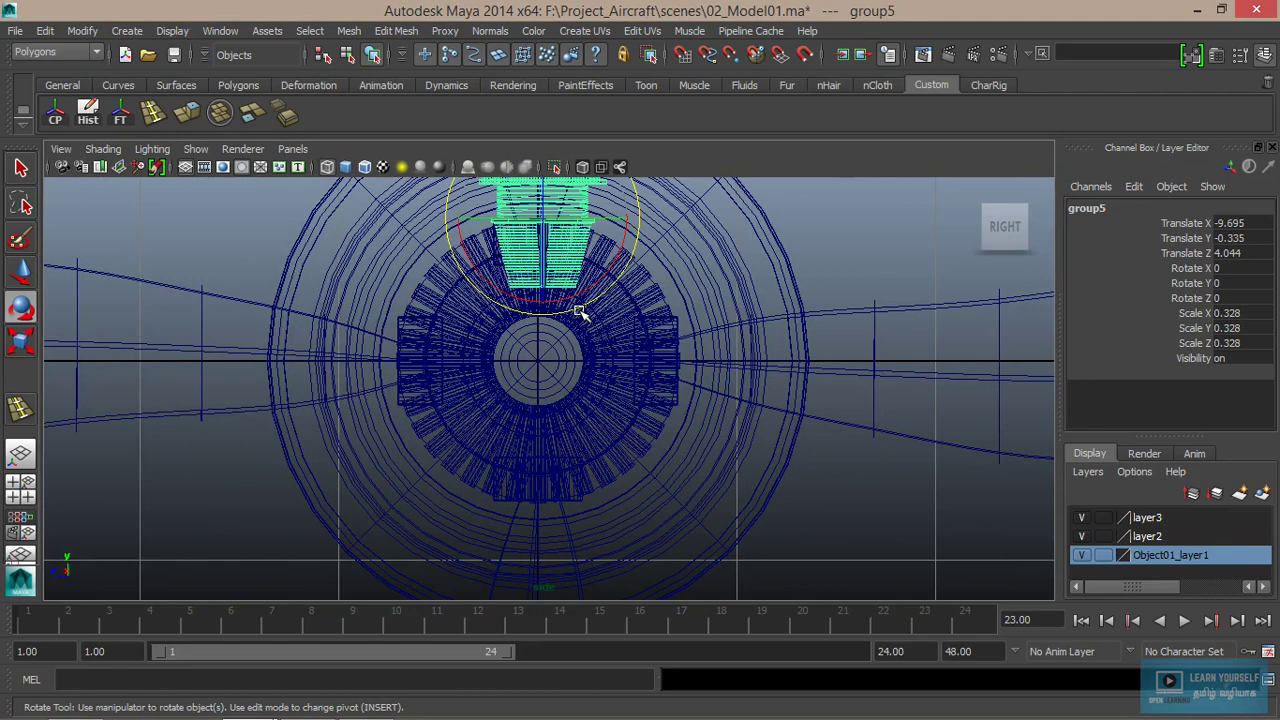
key("w")
- Move the engine group's pivot to the propeller hub centre
key("Insert")
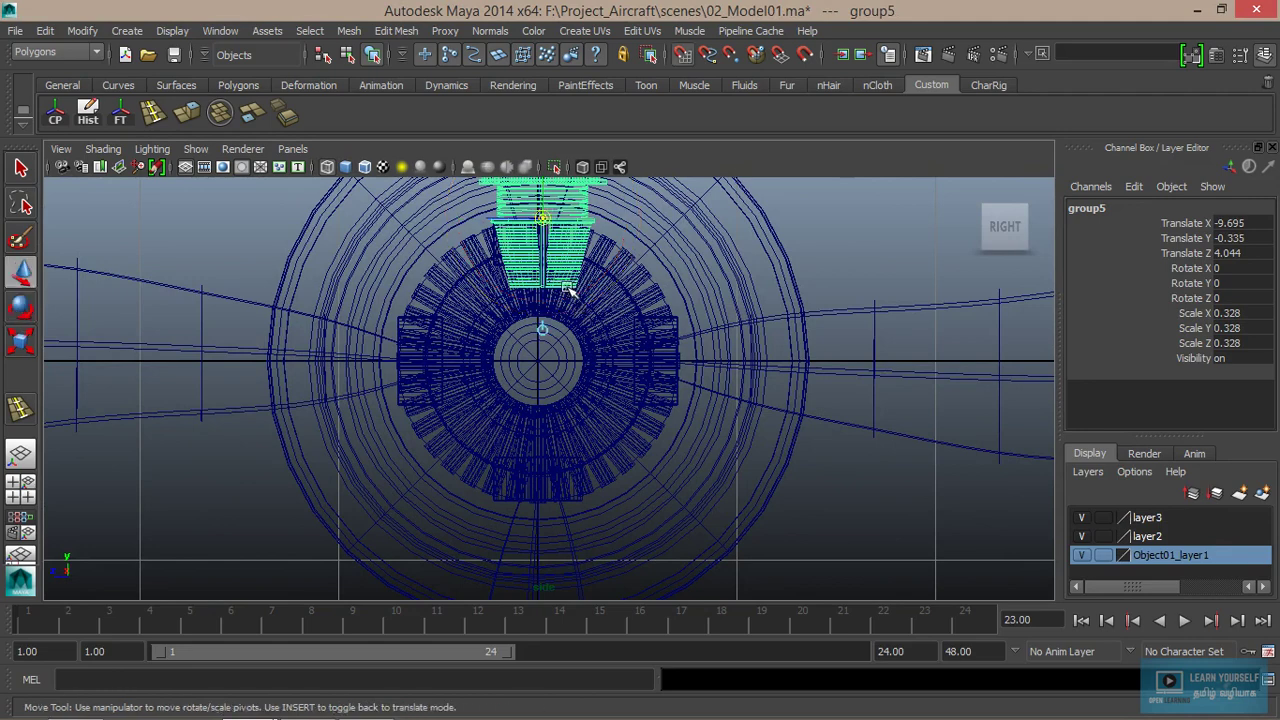
left_click_drag(549, 222, 540, 295)
key("Insert")
scroll(571, 428, "down", 5)
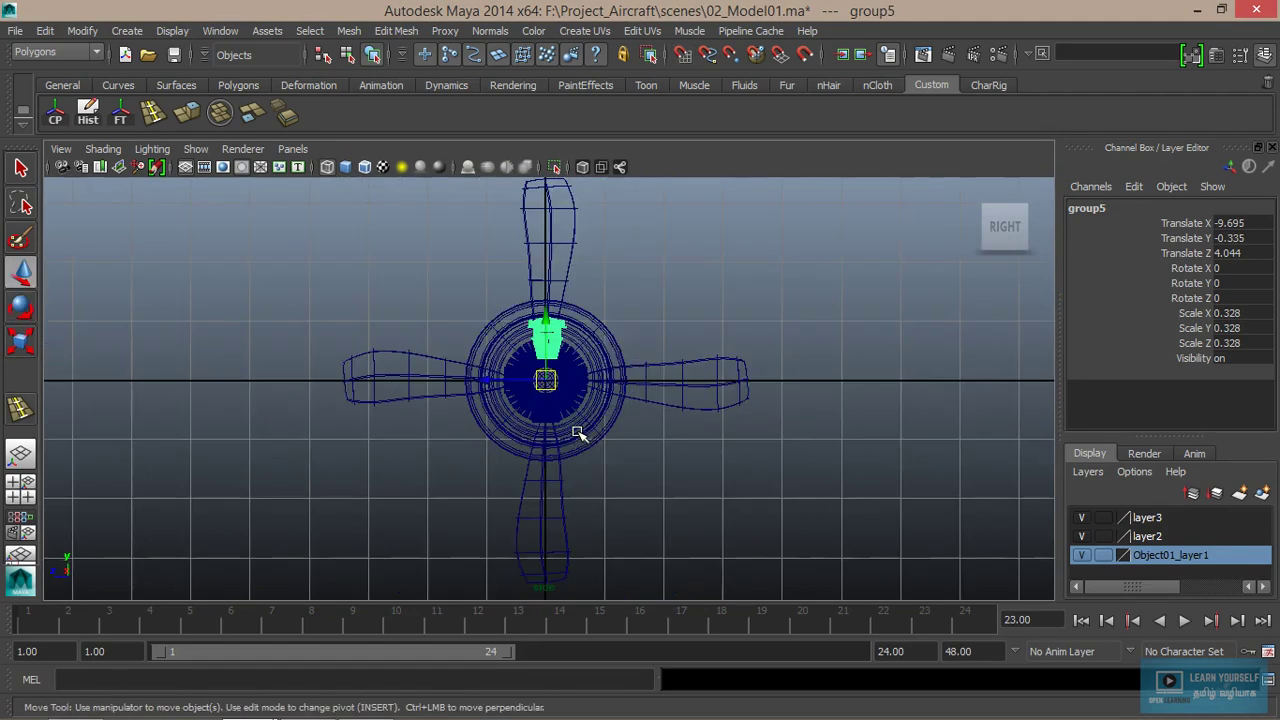
scroll(812, 522, "up", 3)
scroll(812, 522, "up", 2)
scroll(723, 480, "up", 1)
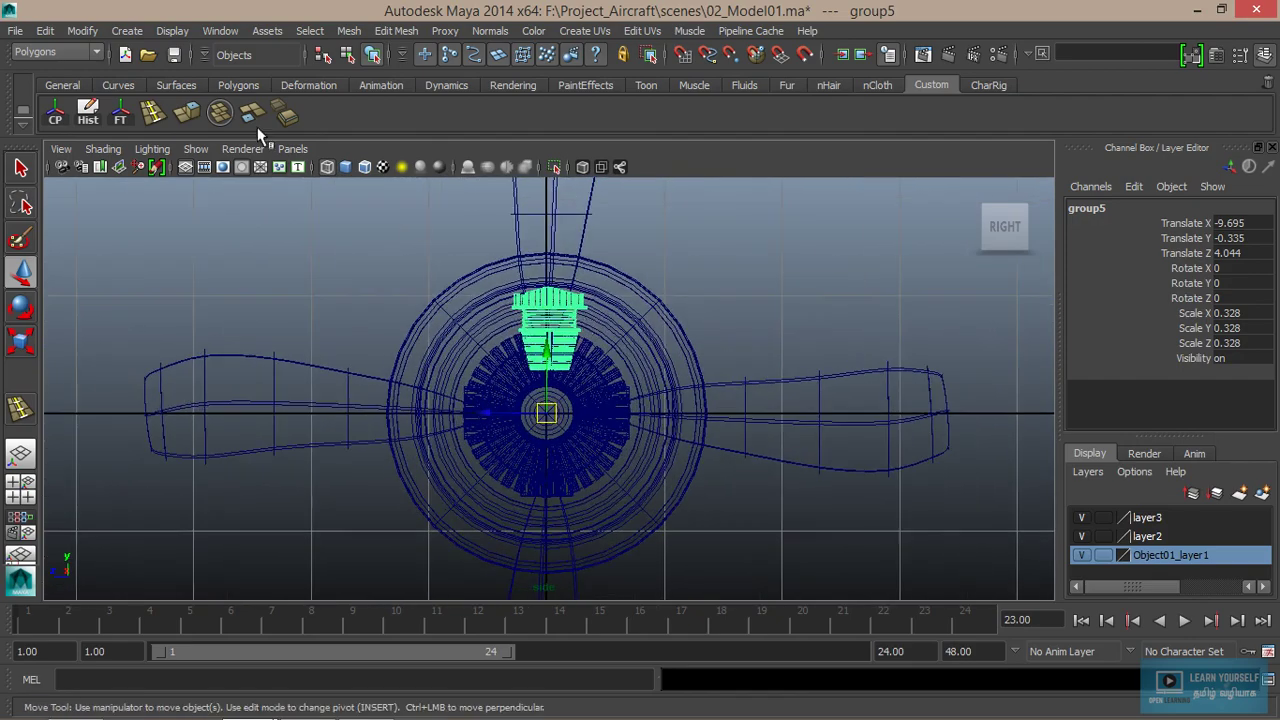
- Freeze the cylinder group's transformations and duplicate it
left_click(121, 119)
scroll(634, 437, "up", 2)
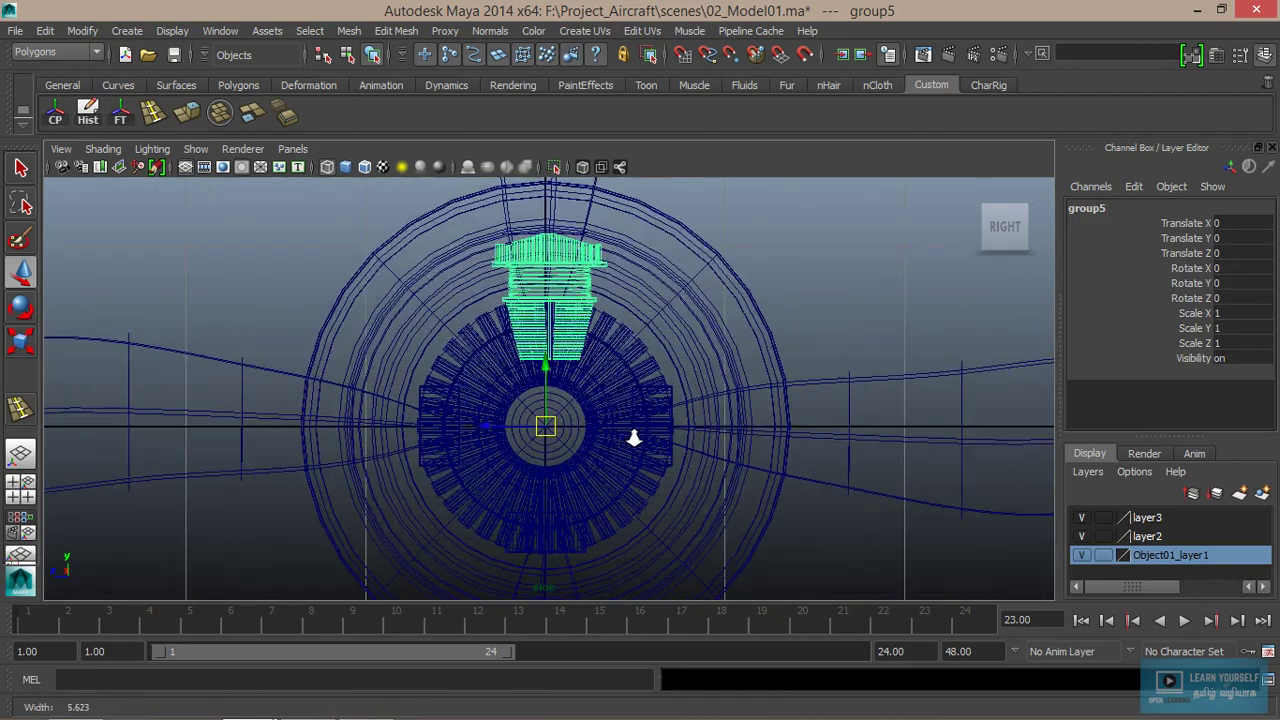
key("e")
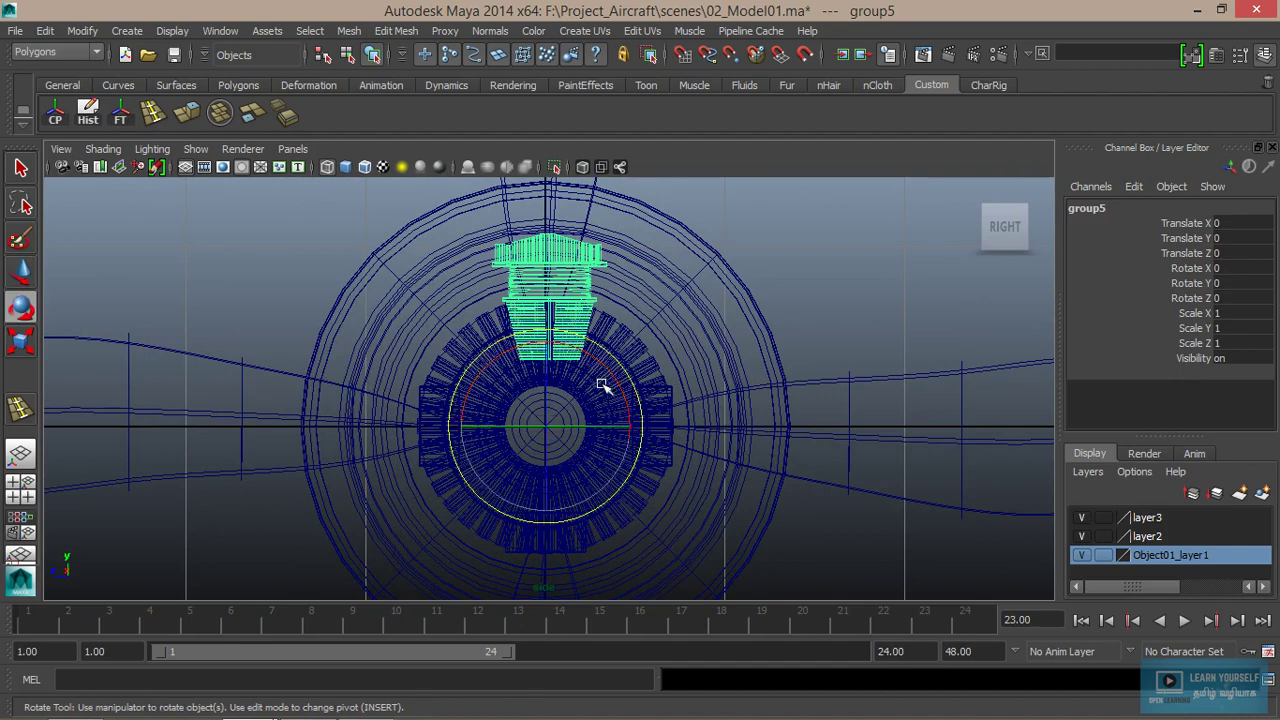
key("ctrl+d")
- Rotate the copied cylinder group to exactly Rotate X -45 around the hub
left_click_drag(600, 364, 646, 424)
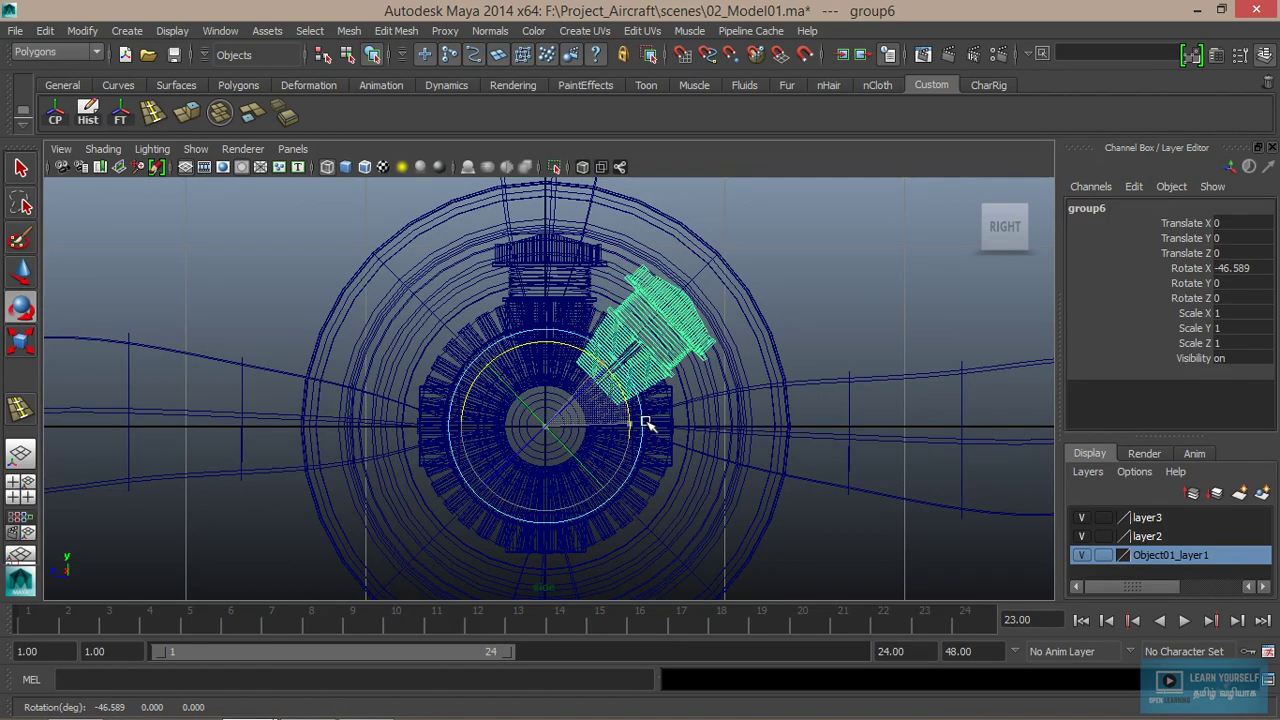
double_click(1240, 268)
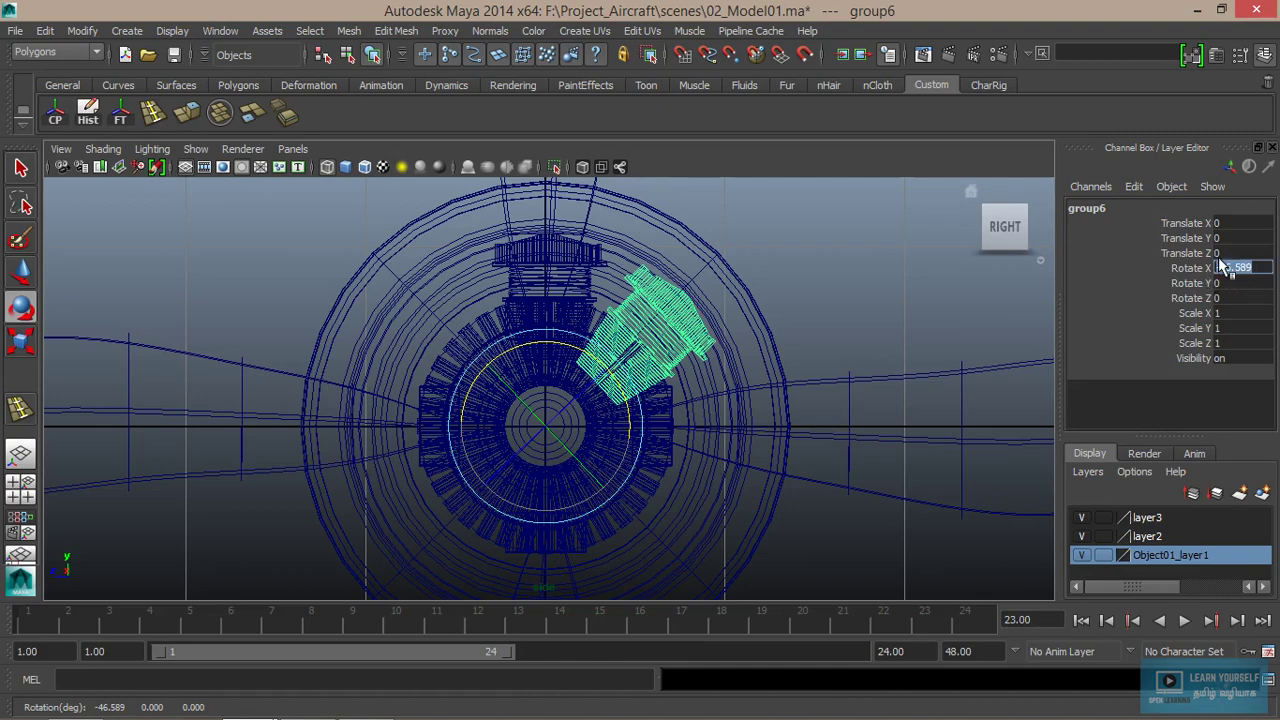
key("BackSpace")
type("-45")
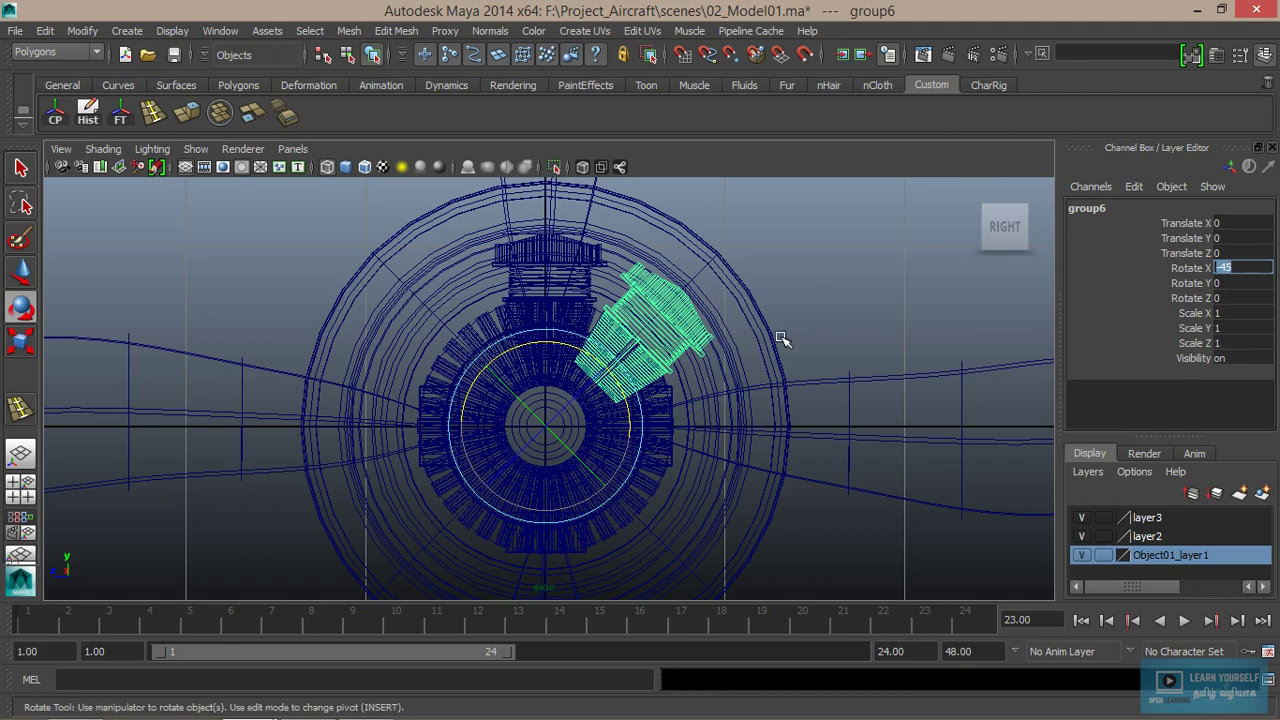
left_click(82, 31)
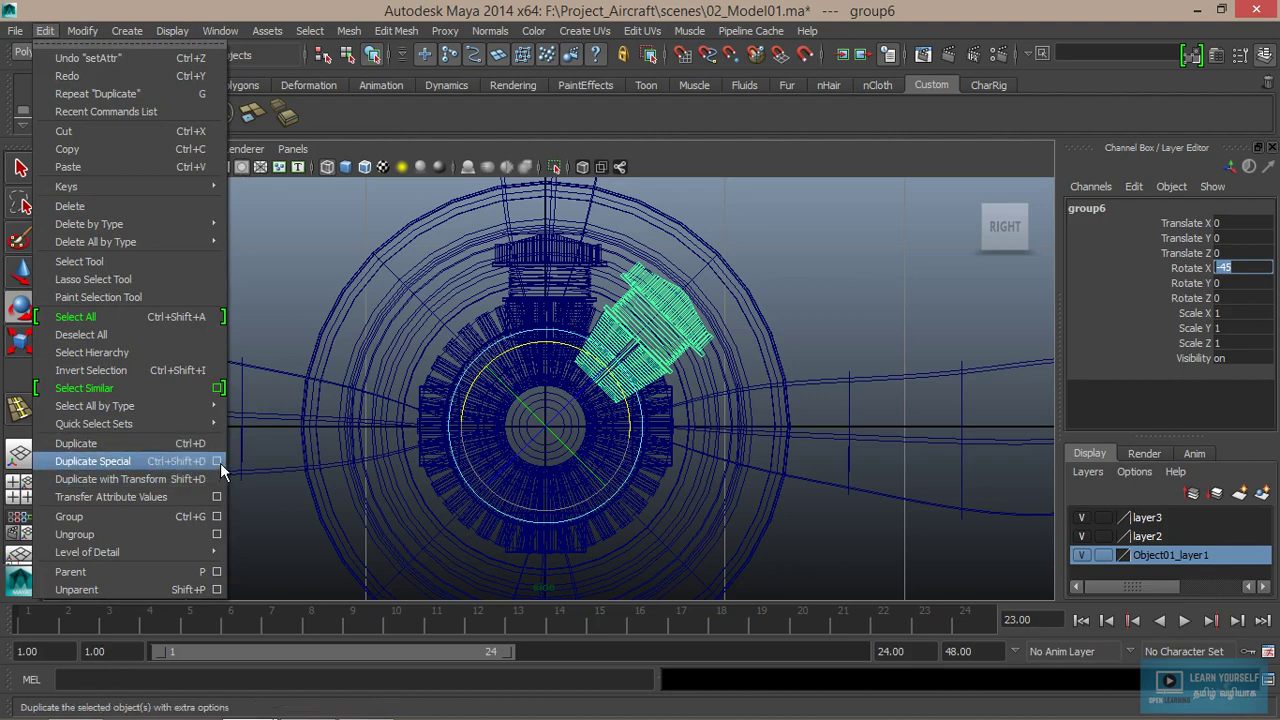
- Reset Duplicate Special options, set Translate X -45 and 6 copies, and apply
left_click(221, 461)
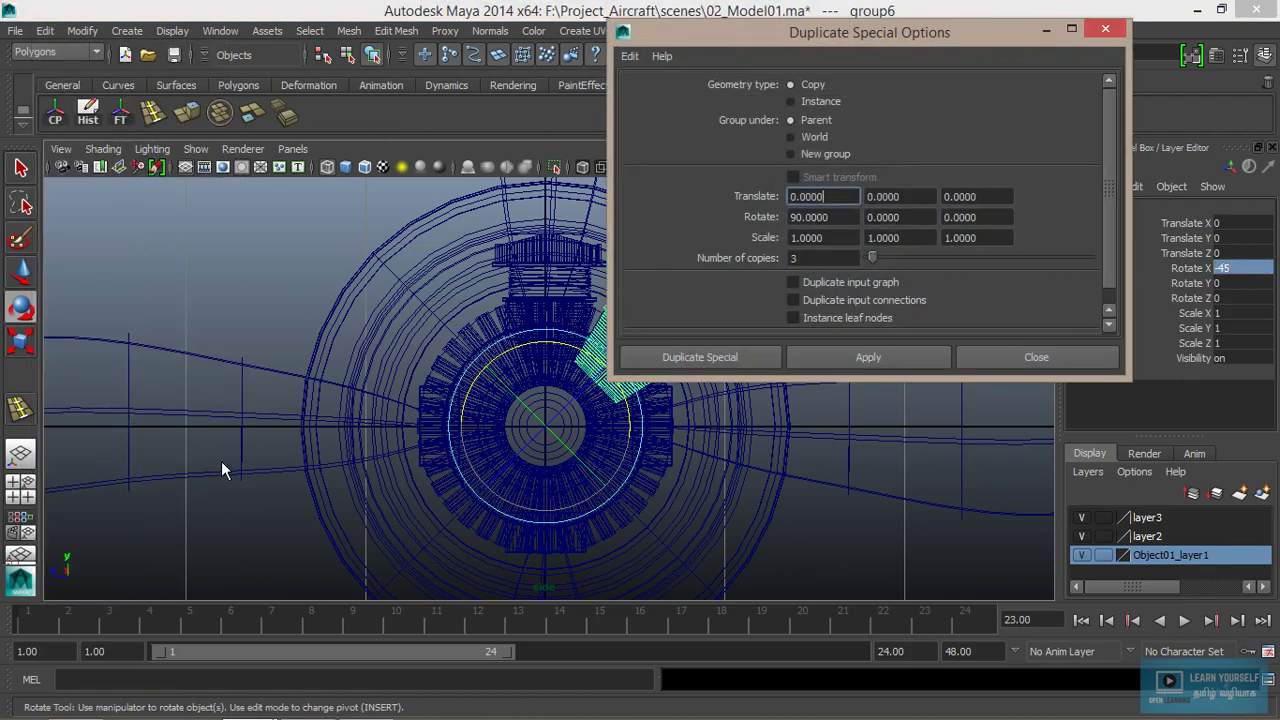
left_click(639, 62)
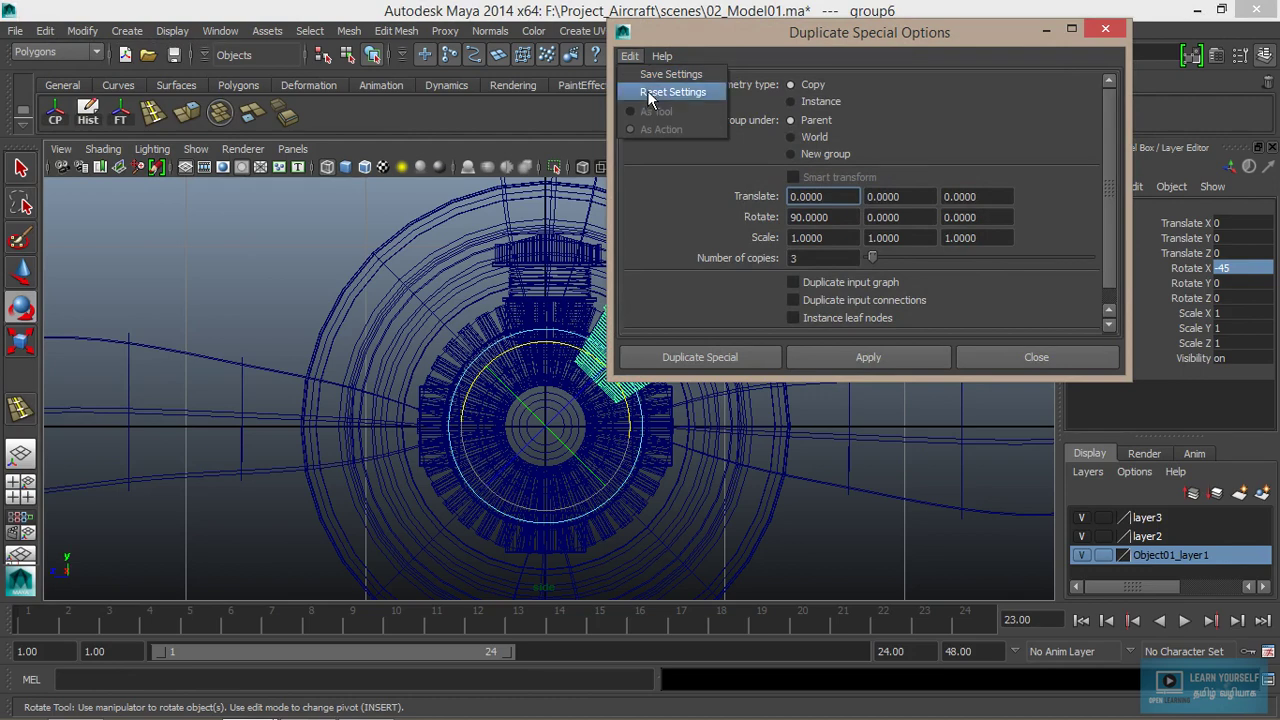
left_click(647, 91)
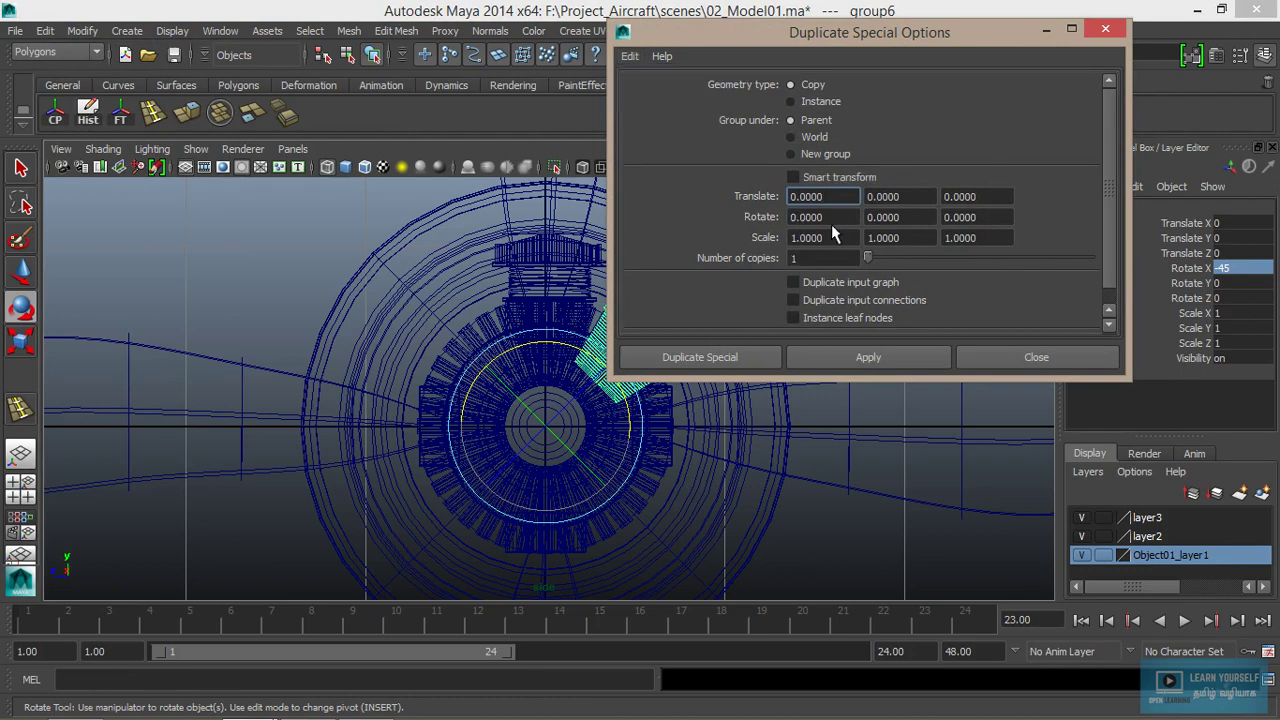
left_click_drag(840, 197, 712, 198)
type("-45")
left_click_drag(807, 259, 768, 257)
type("6")
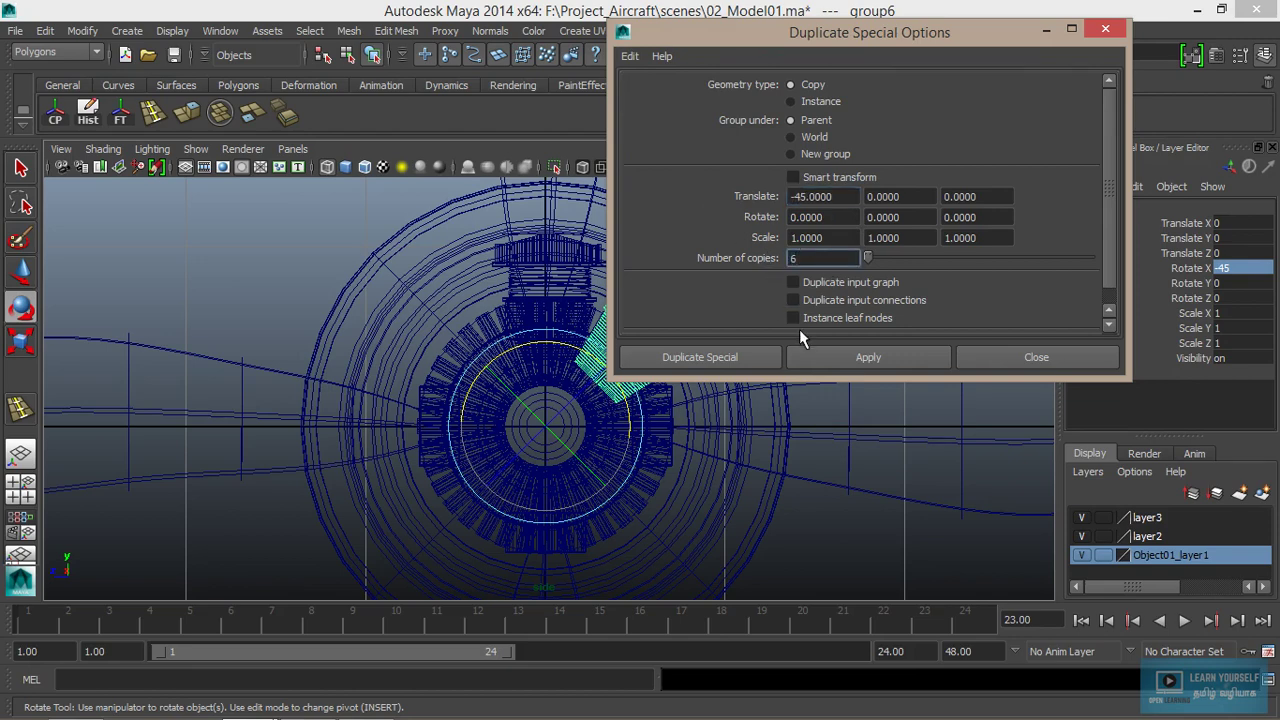
left_click(836, 367)
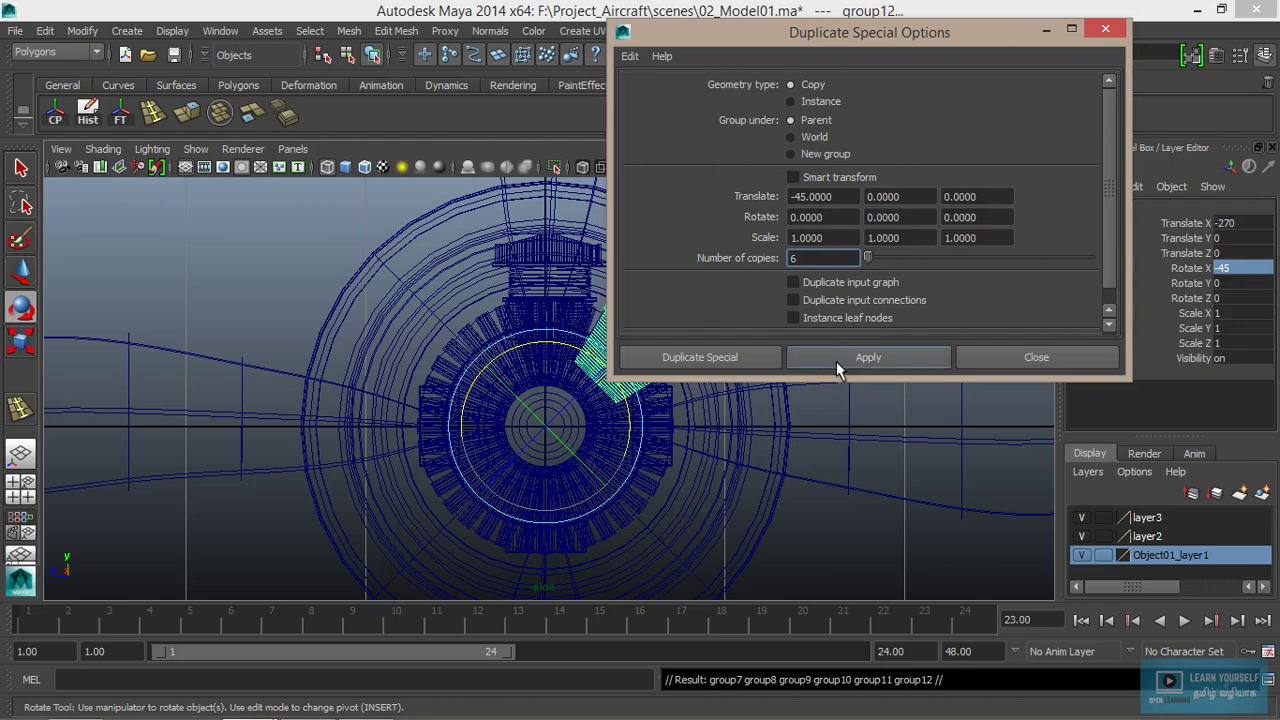
- Close the duplicate options and show the perspective view in wireframe
left_click(1036, 356)
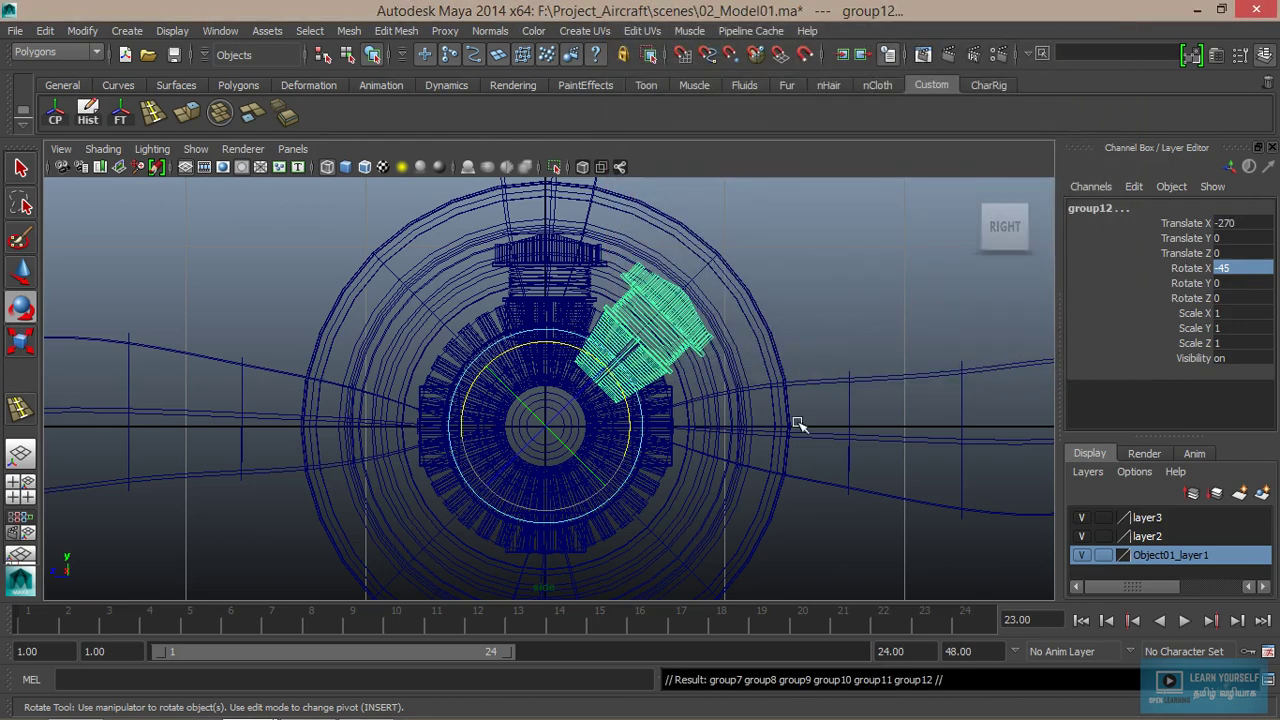
scroll(800, 427, "down", 3)
key("space")
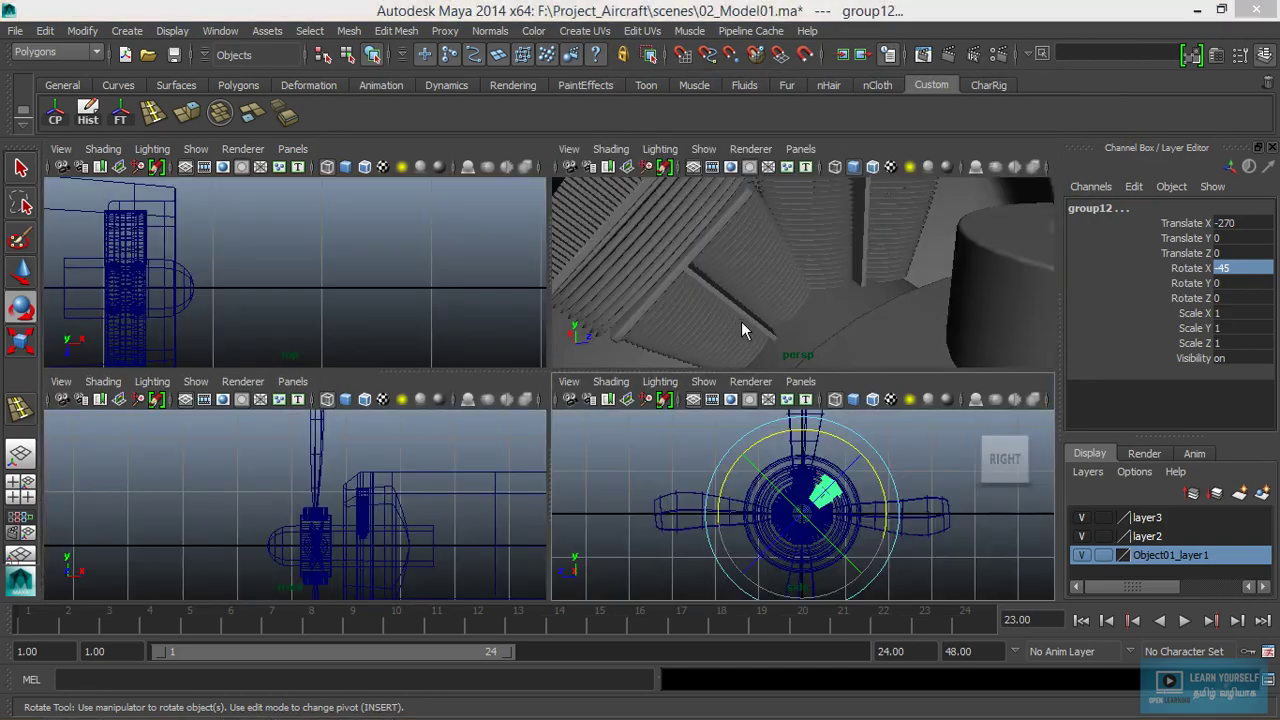
key("space")
scroll(741, 328, "down", 3)
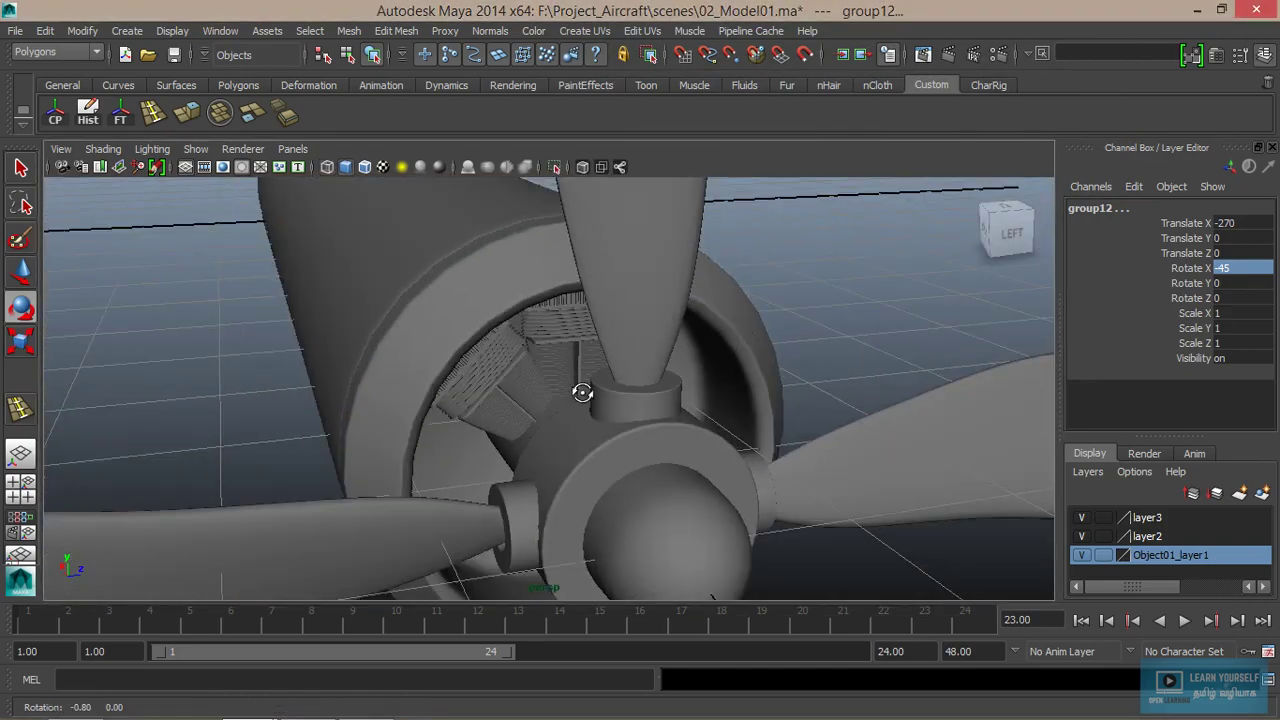
mouse_move(580, 391)
left_mouse_down("alt")
mouse_move(656, 360)
mouse_move(566, 449)
mouse_move(463, 449)
mouse_move(458, 438)
mouse_move(686, 449)
left_mouse_up("alt")
key("4")
- Undo the six shifted duplicates and the first copy's rotation
key("ctrl+z")
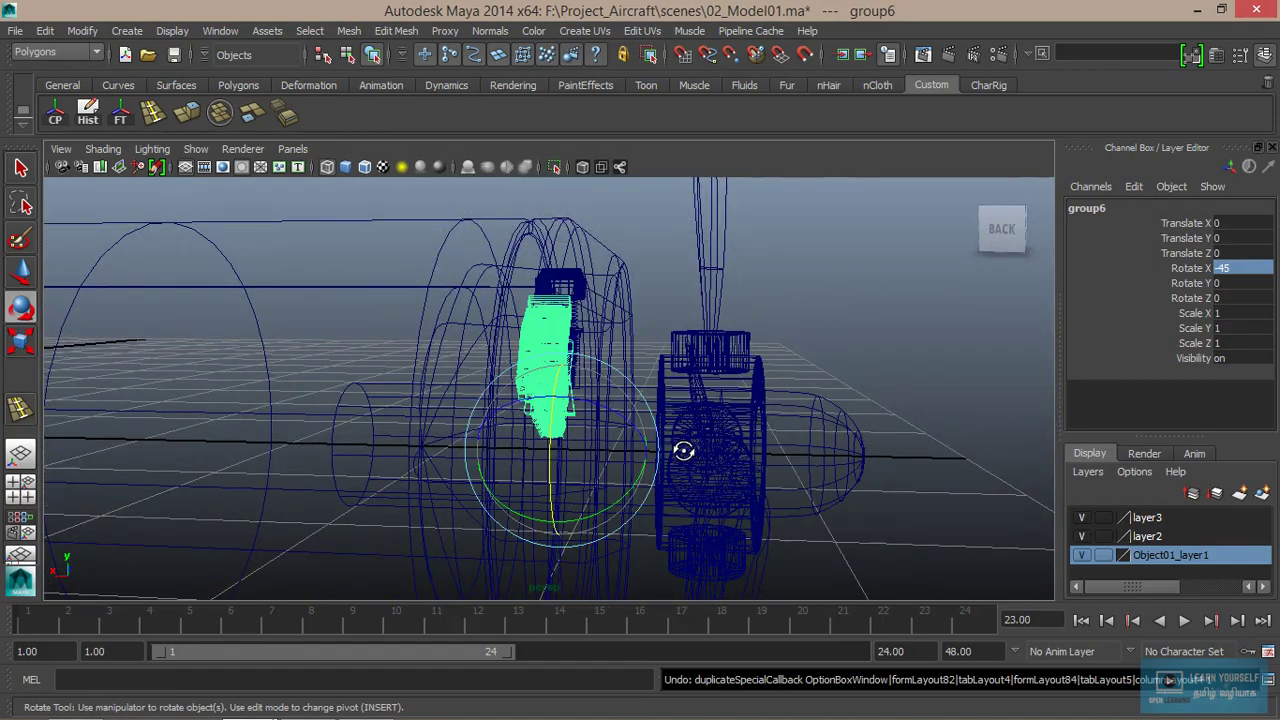
key("ctrl+z")
key("ctrl+z")
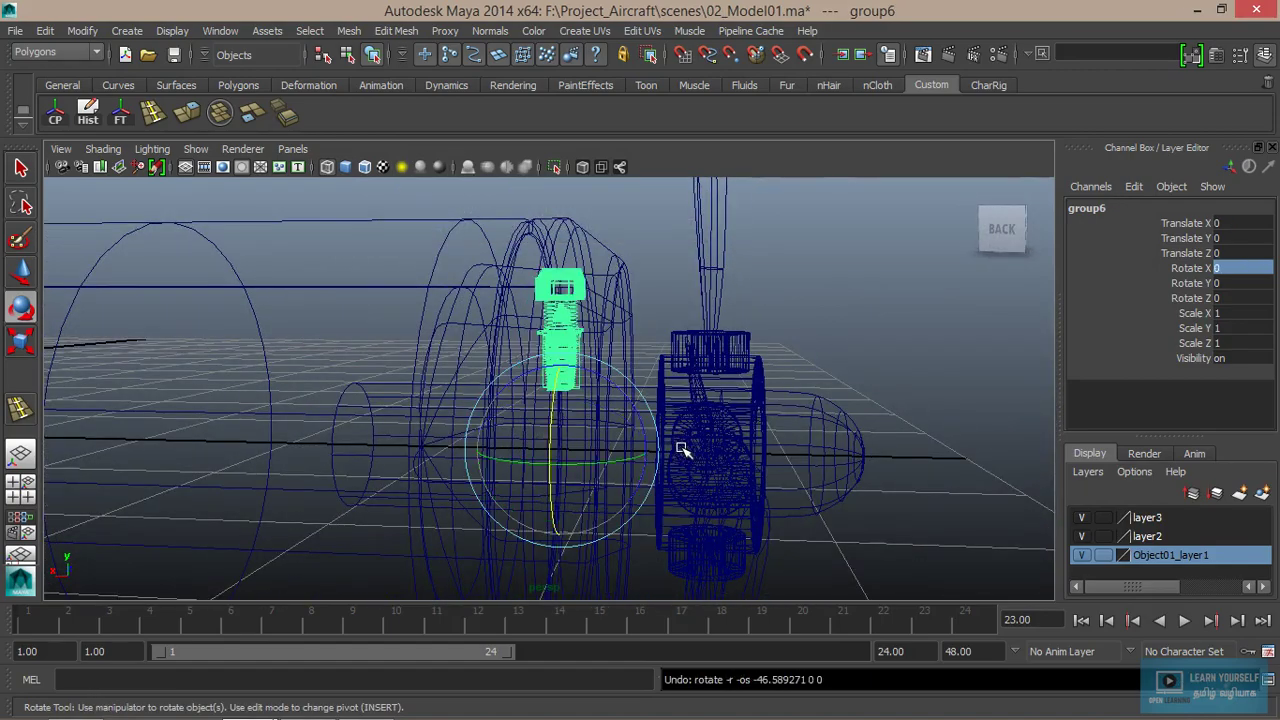
left_click(45, 31)
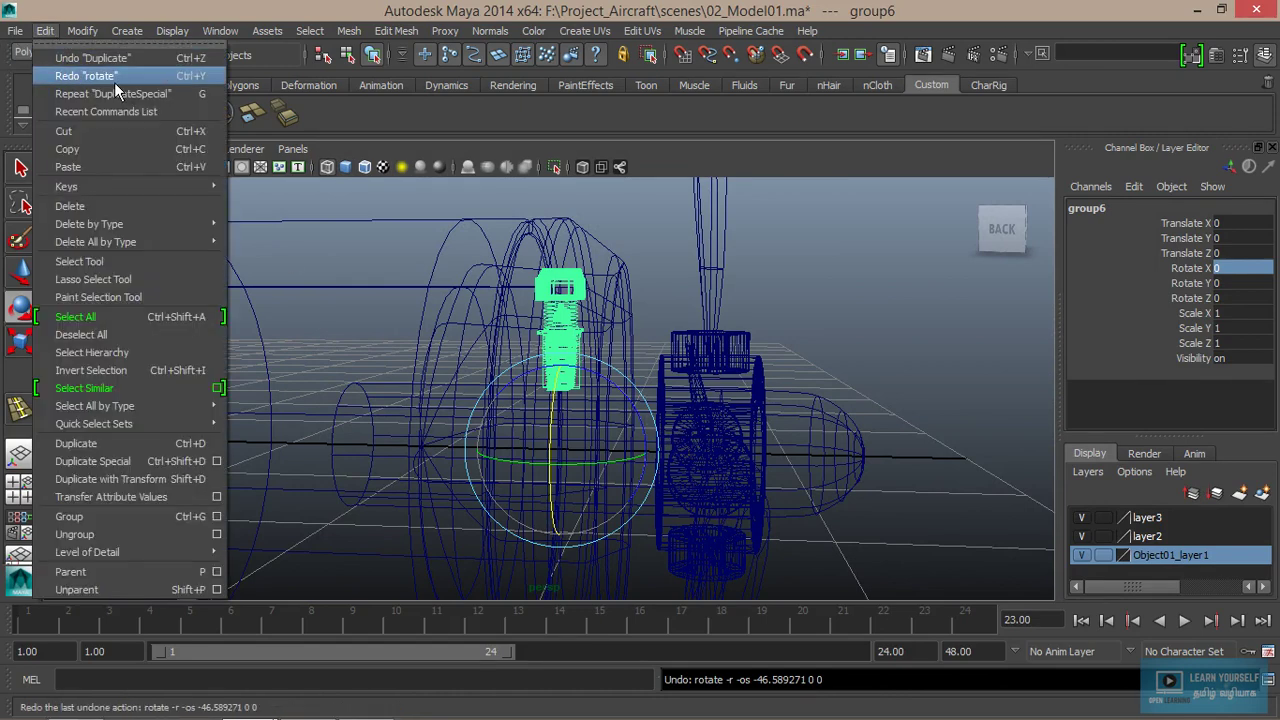
left_click_drag(763, 277, 641, 319, "alt")
- Make a new copy of the upright cylinder group with Rotate X -45
key("ctrl+g")
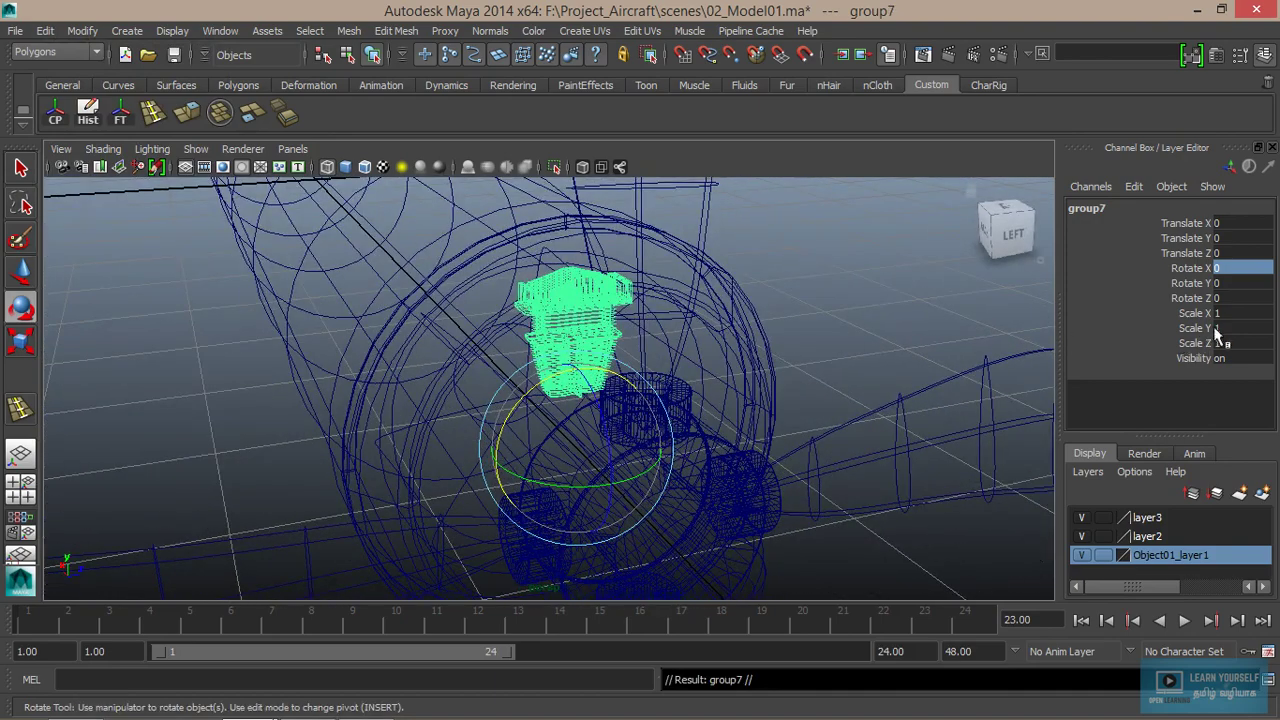
left_click(1236, 269)
type("-45")
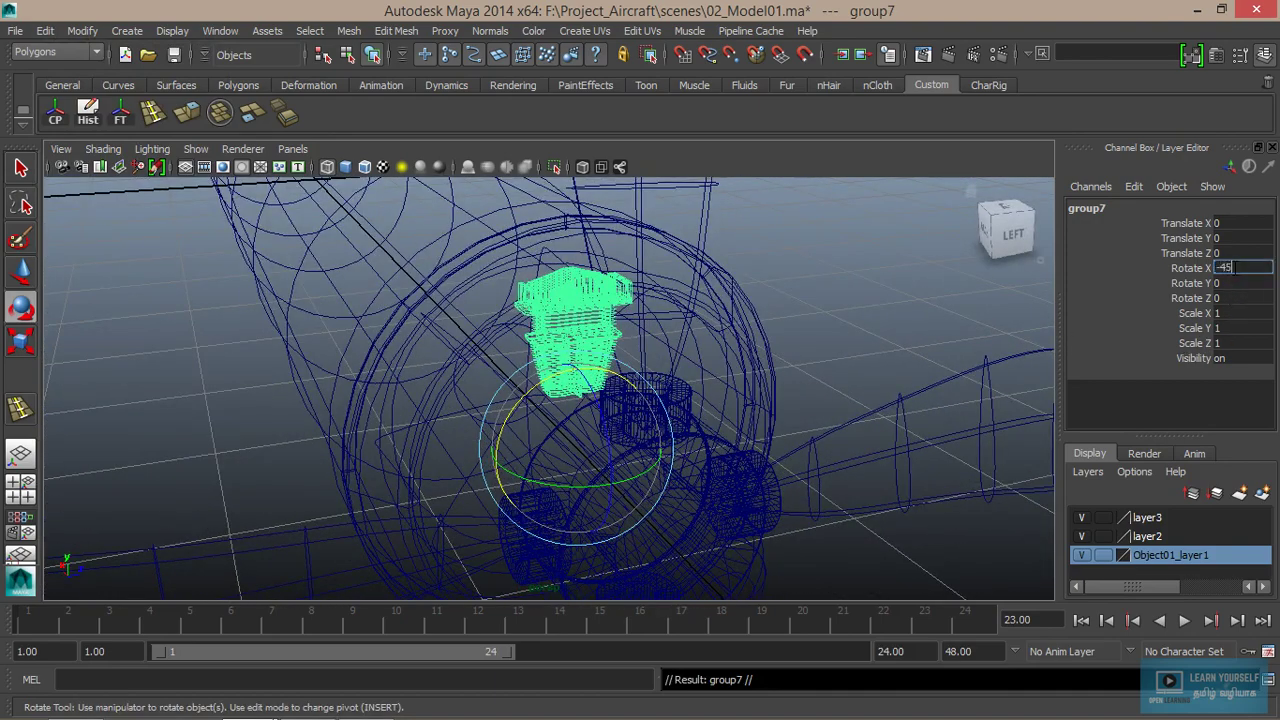
key("Return")
mouse_move(706, 446)
left_mouse_down("alt")
mouse_move(623, 457)
mouse_move(686, 403)
mouse_move(740, 440)
mouse_move(980, 426)
mouse_move(674, 429)
mouse_move(640, 409)
mouse_move(663, 429)
left_mouse_up("alt")
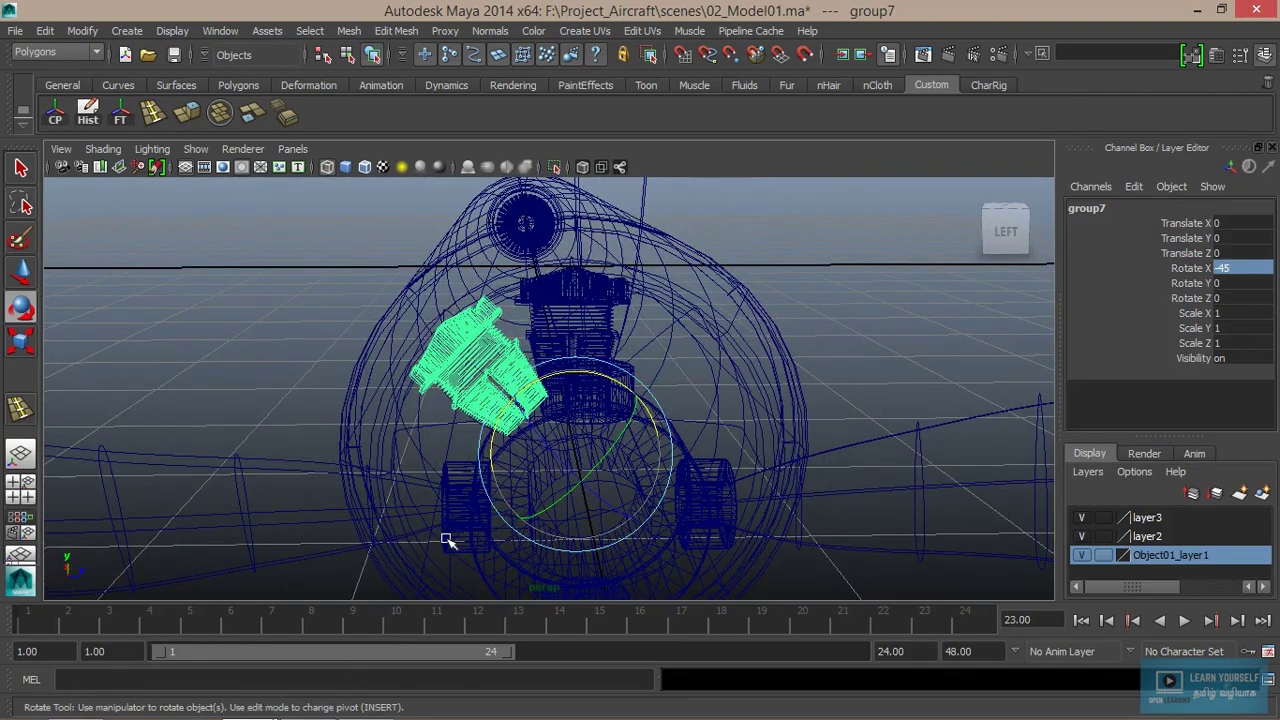
left_click(82, 31)
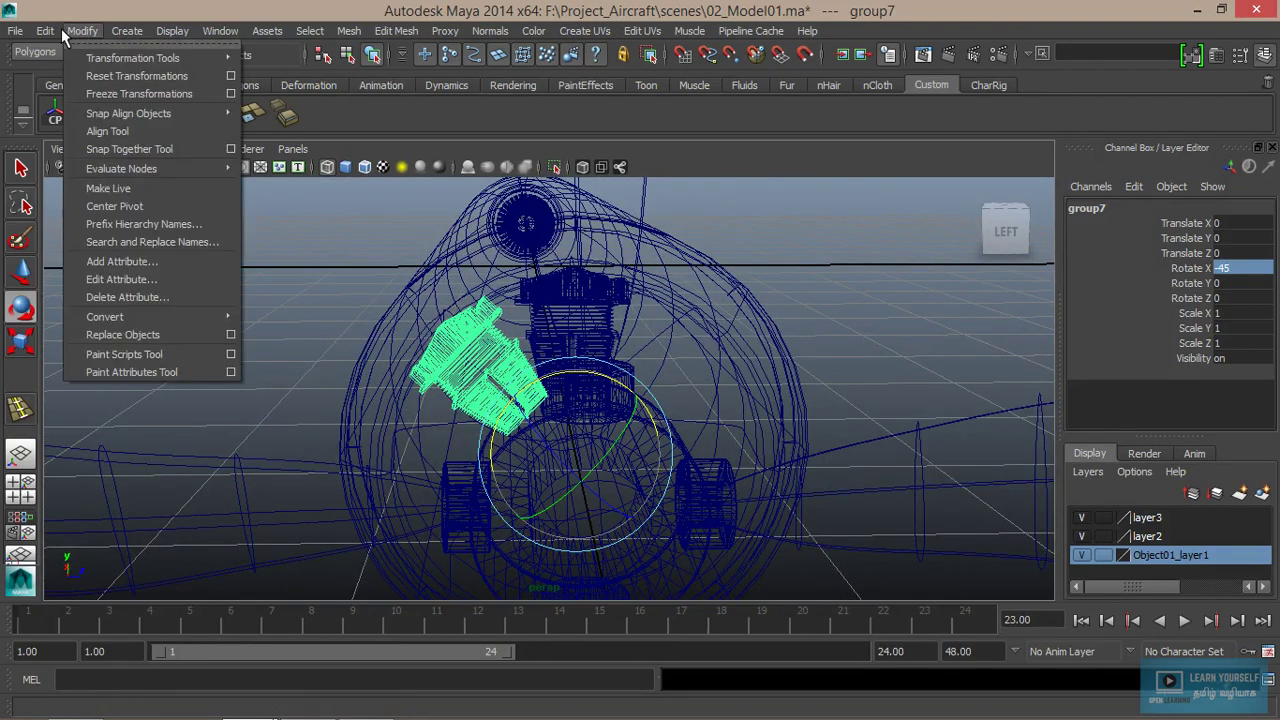
- Duplicate Special with Translate X 0, Rotate X -45 and 6 copies around the hub
mouse_move(45, 31)
left_click(218, 461)
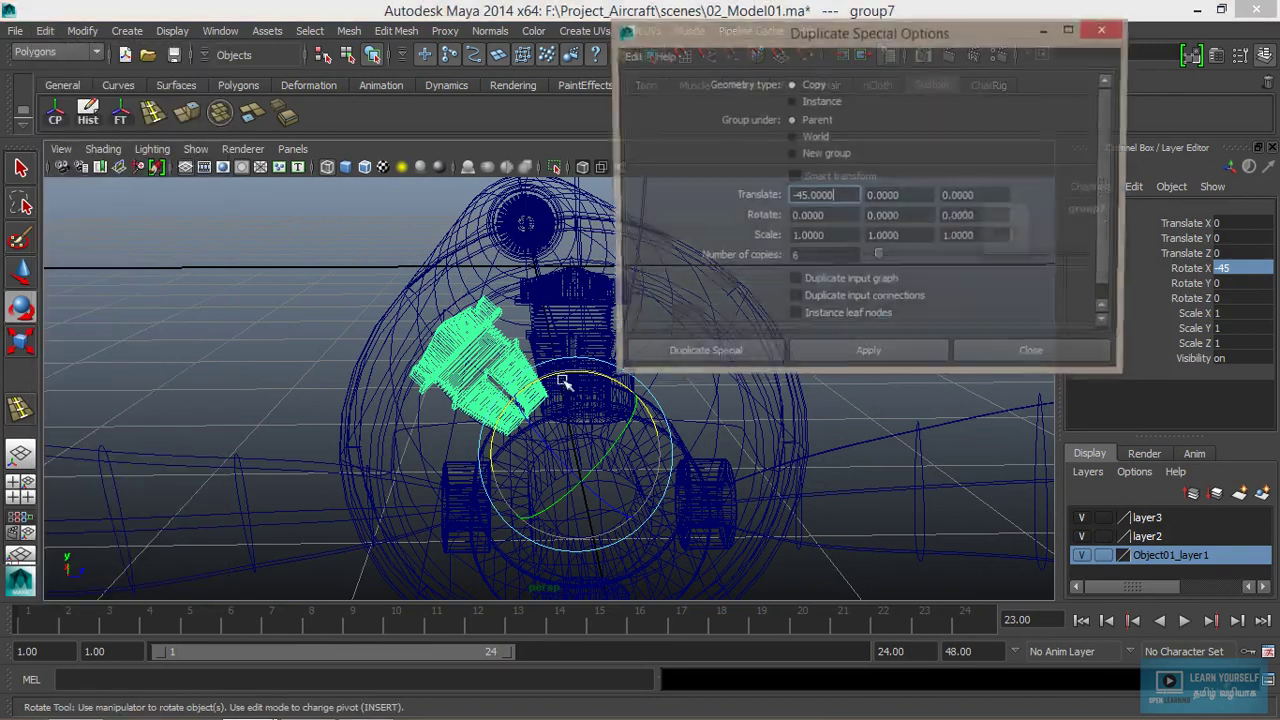
left_click_drag(840, 196, 688, 196)
key("ctrl+c")
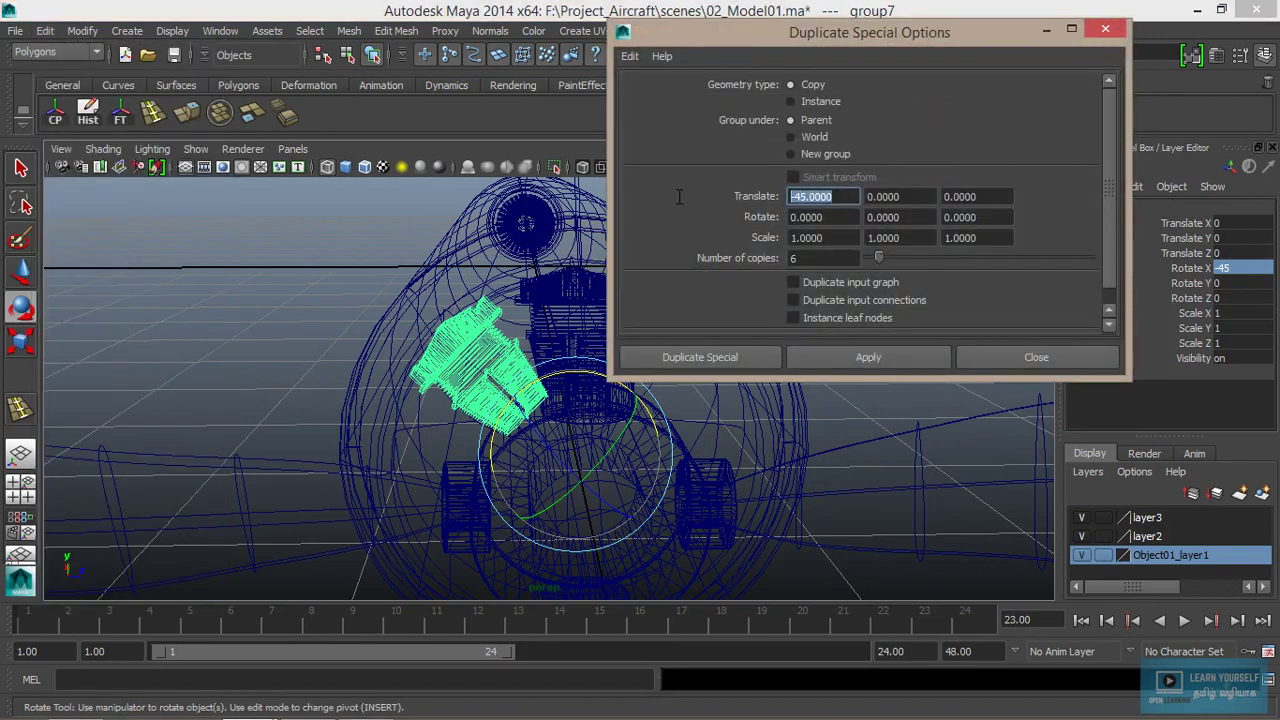
key("BackSpace")
left_click_drag(836, 217, 746, 218)
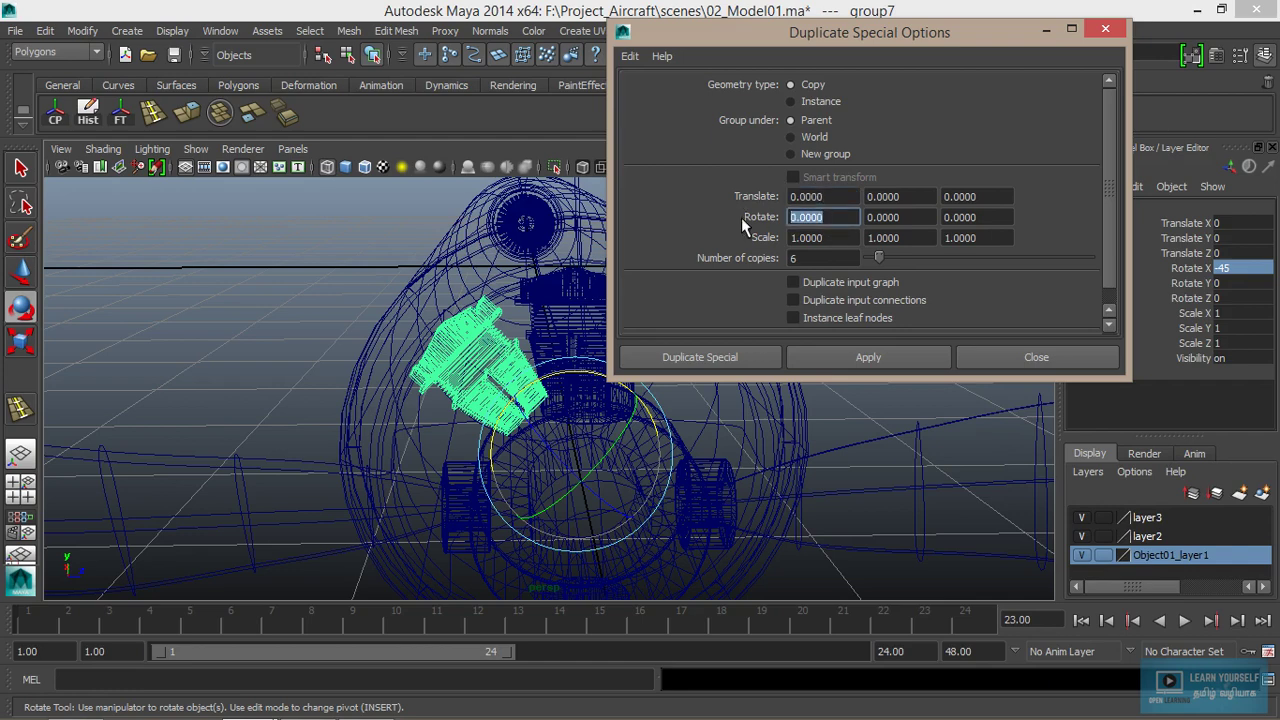
key("ctrl+v")
left_click(877, 361)
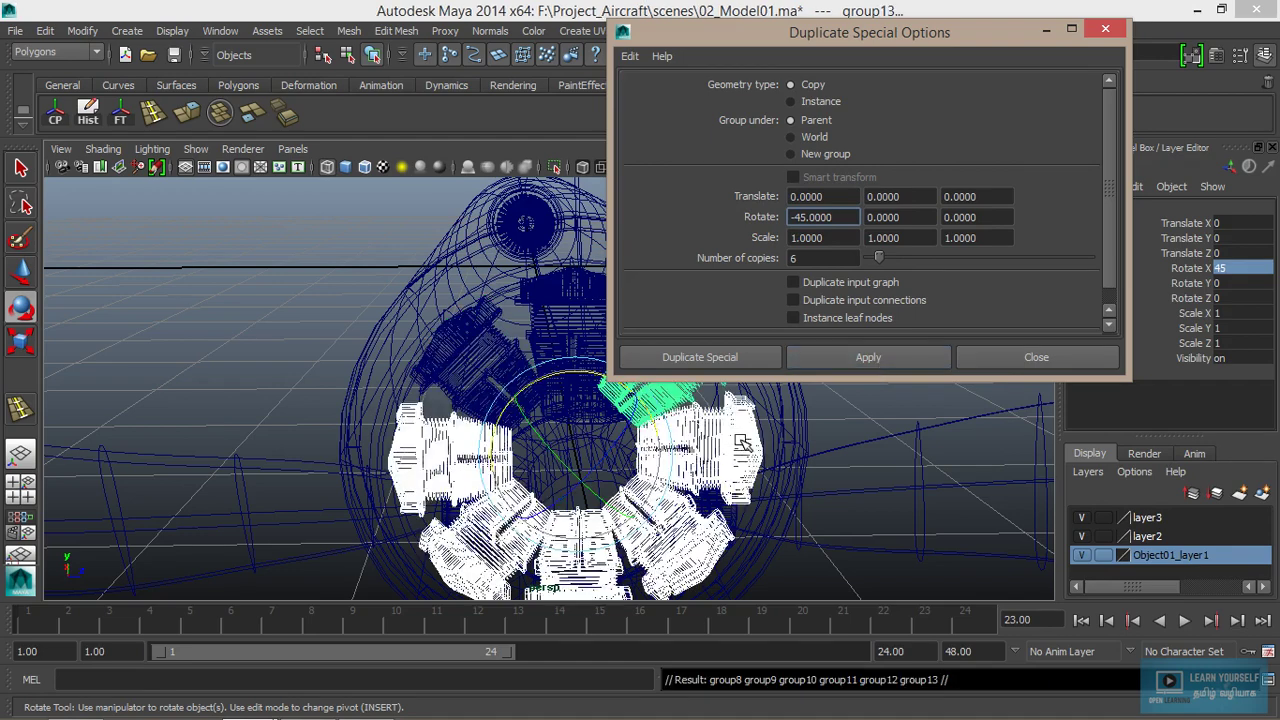
left_click(1113, 32)
- Switch to shaded display and undo the duplicated cylinder copies
left_click(929, 309)
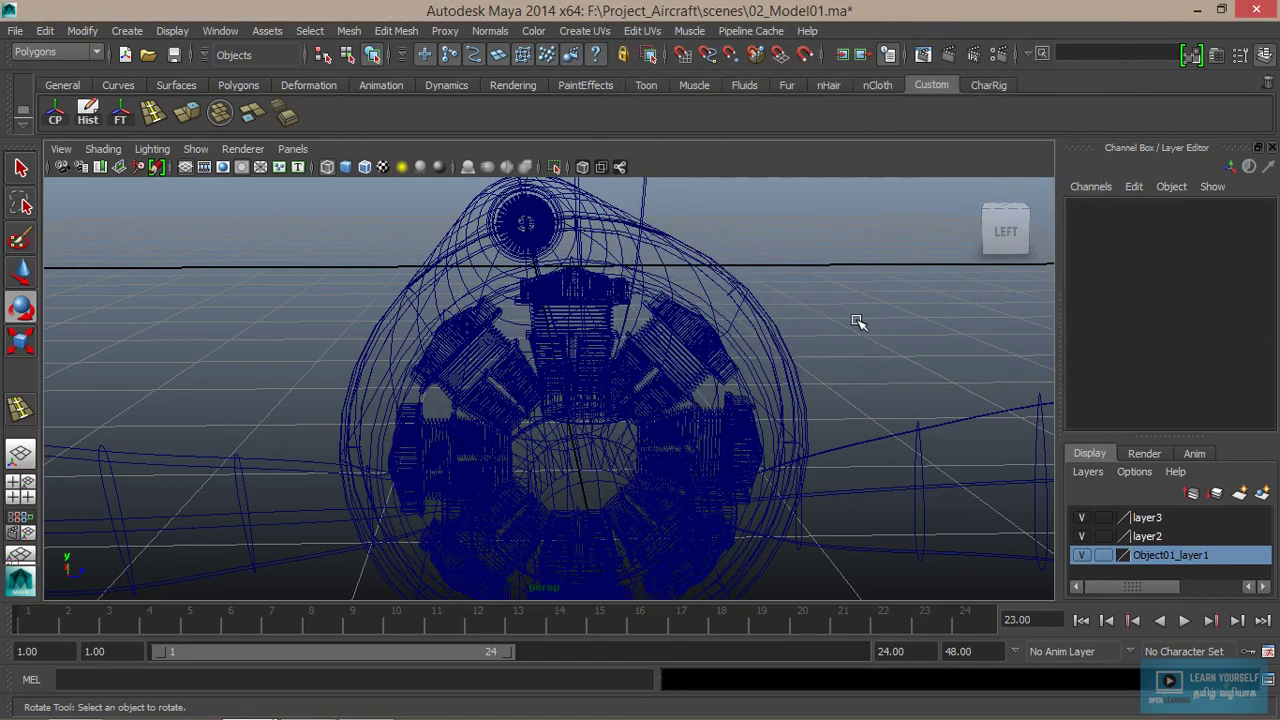
key("5")
mouse_move(630, 433)
left_mouse_down("alt")
mouse_move(709, 381)
mouse_move(712, 449)
mouse_move(720, 434)
mouse_move(563, 311)
mouse_move(643, 433)
mouse_move(646, 408)
left_mouse_up("alt")
scroll(686, 449, "up", 3)
scroll(698, 440, "up", 3)
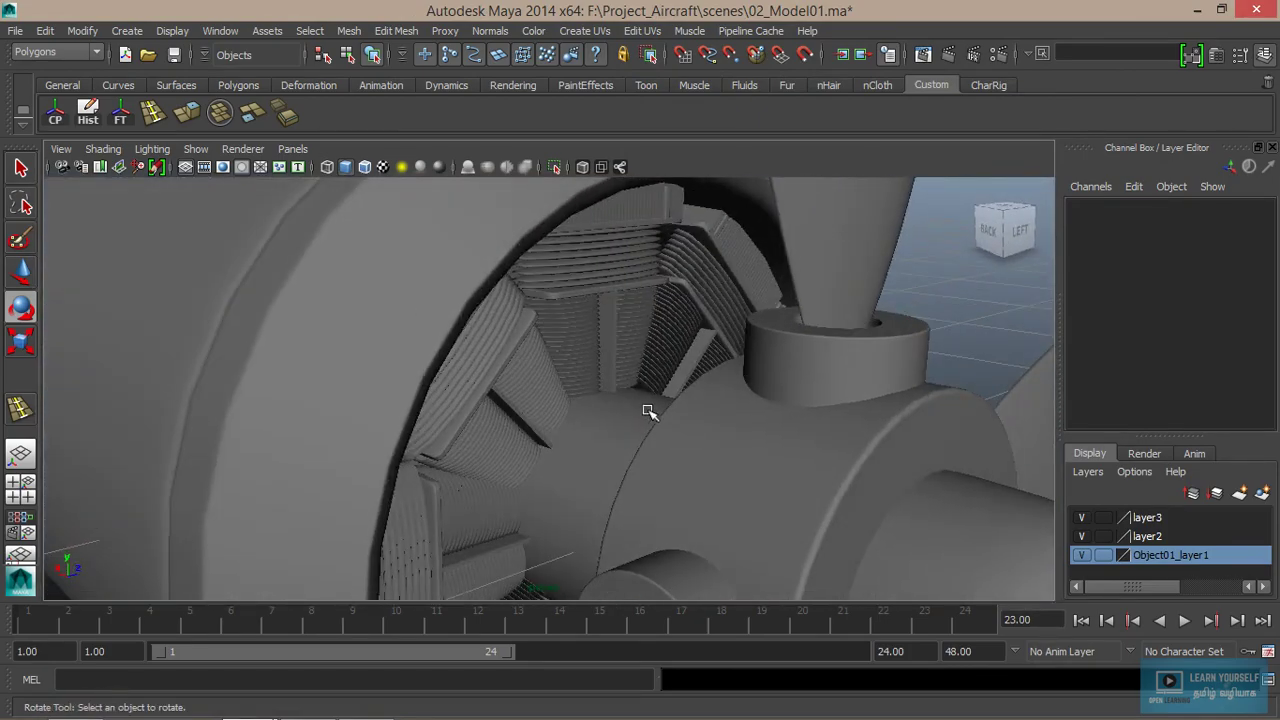
key("ctrl+z")
key("ctrl+z")
key("ctrl+z")
key("ctrl+z")
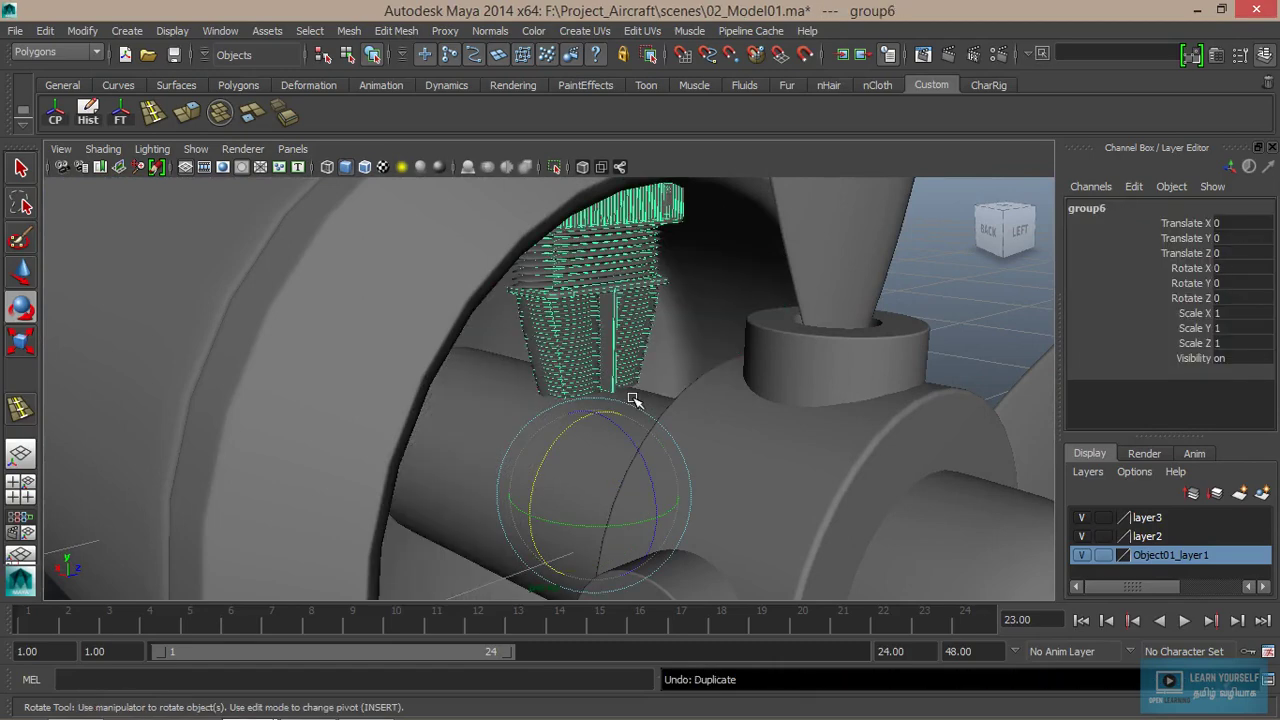
key("ctrl+z")
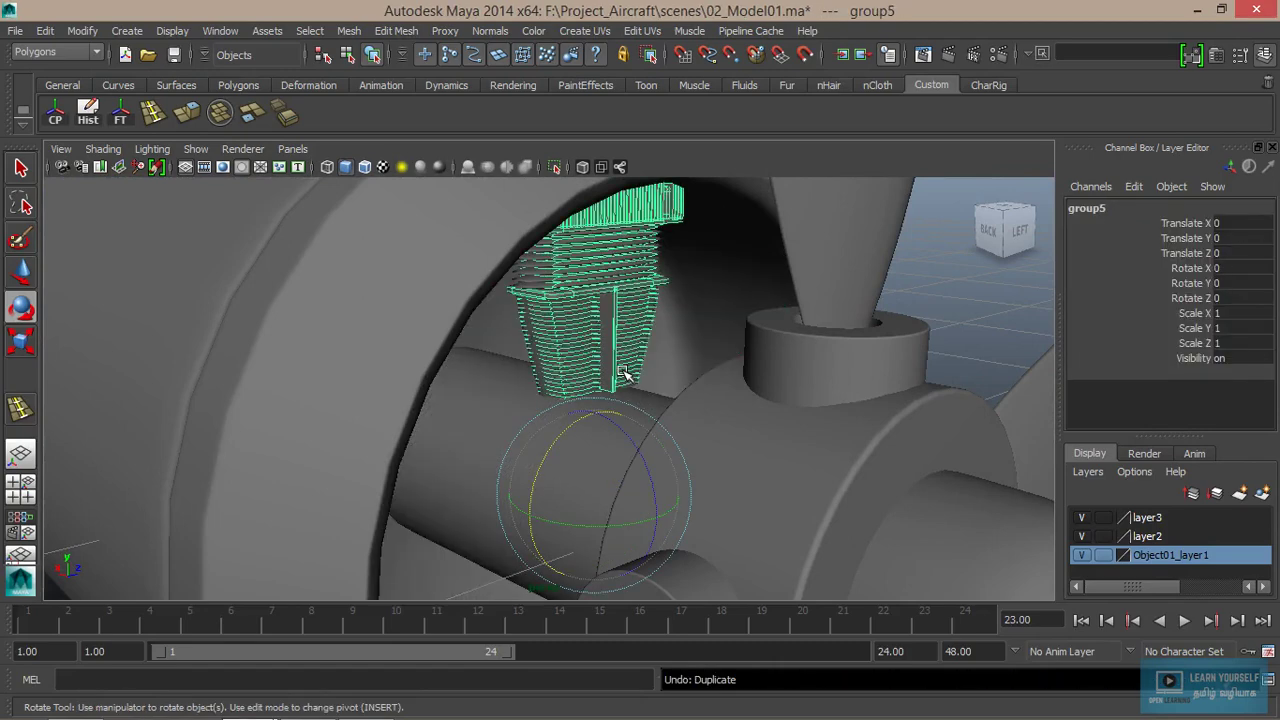
- Scale group5 uniformly to 0.87 and raise it to Translate Y 0.102
key("r")
left_click_drag(600, 497, 551, 497)
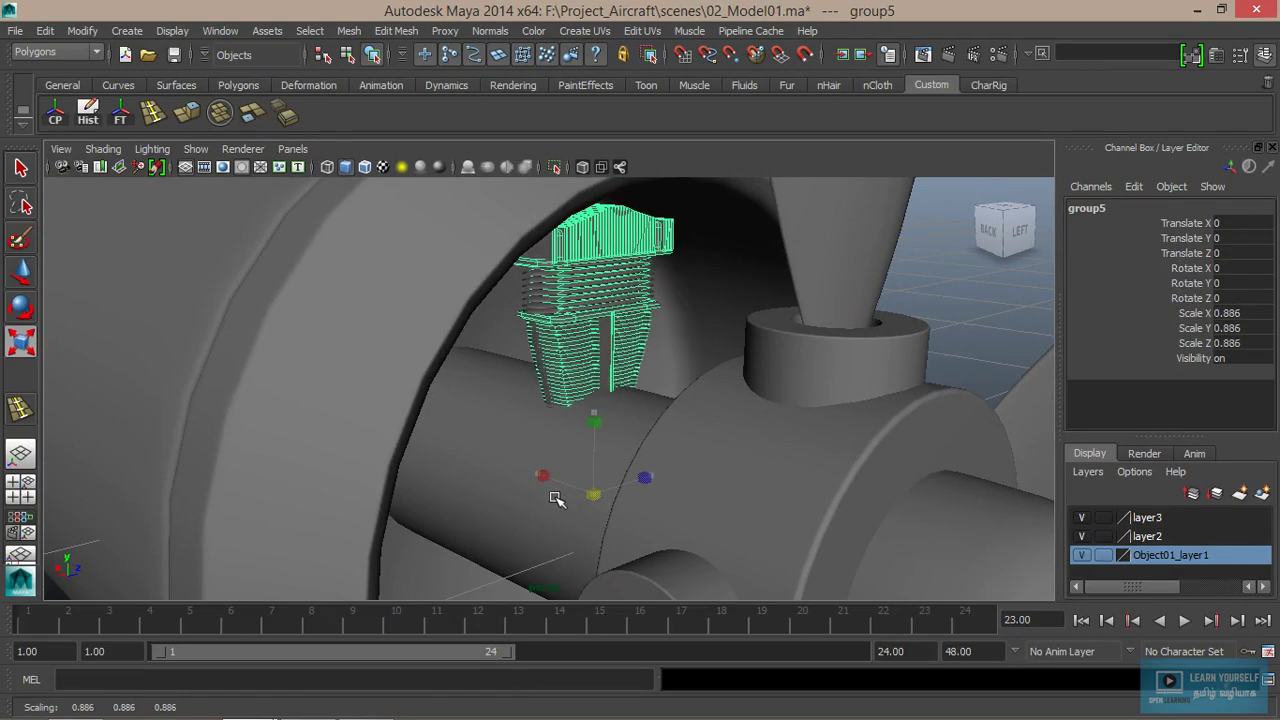
key("w")
left_click_drag(598, 436, 593, 416)
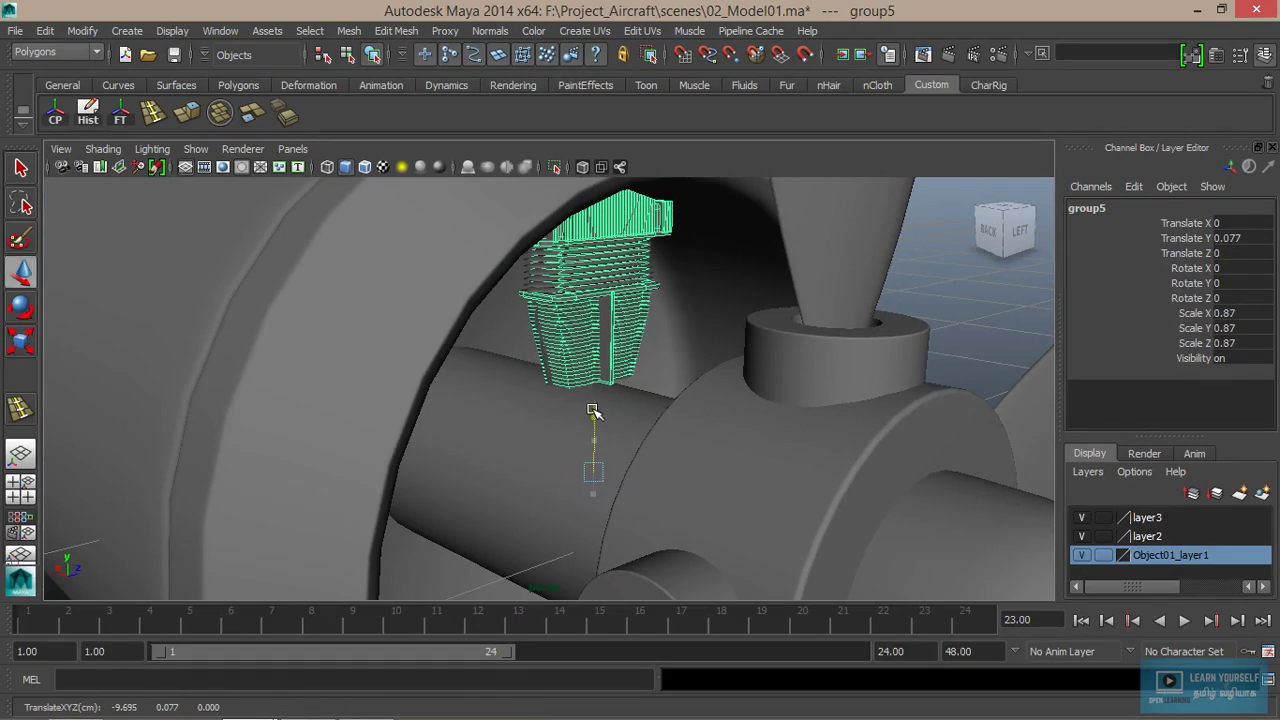
left_click_drag(593, 416, 593, 402)
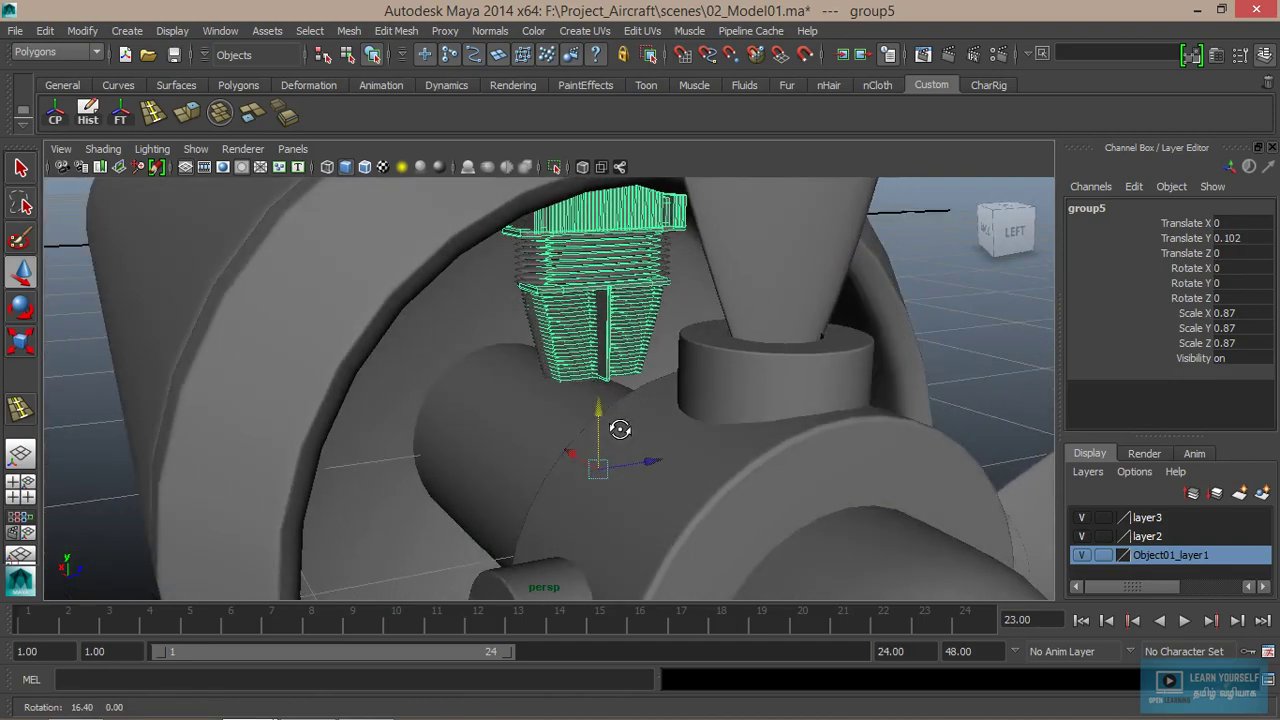
- Close in on the cylinder and select its left fin stack
mouse_move(656, 430)
right_mouse_down("alt")
mouse_move(594, 413)
mouse_move(723, 428)
right_mouse_up("alt")
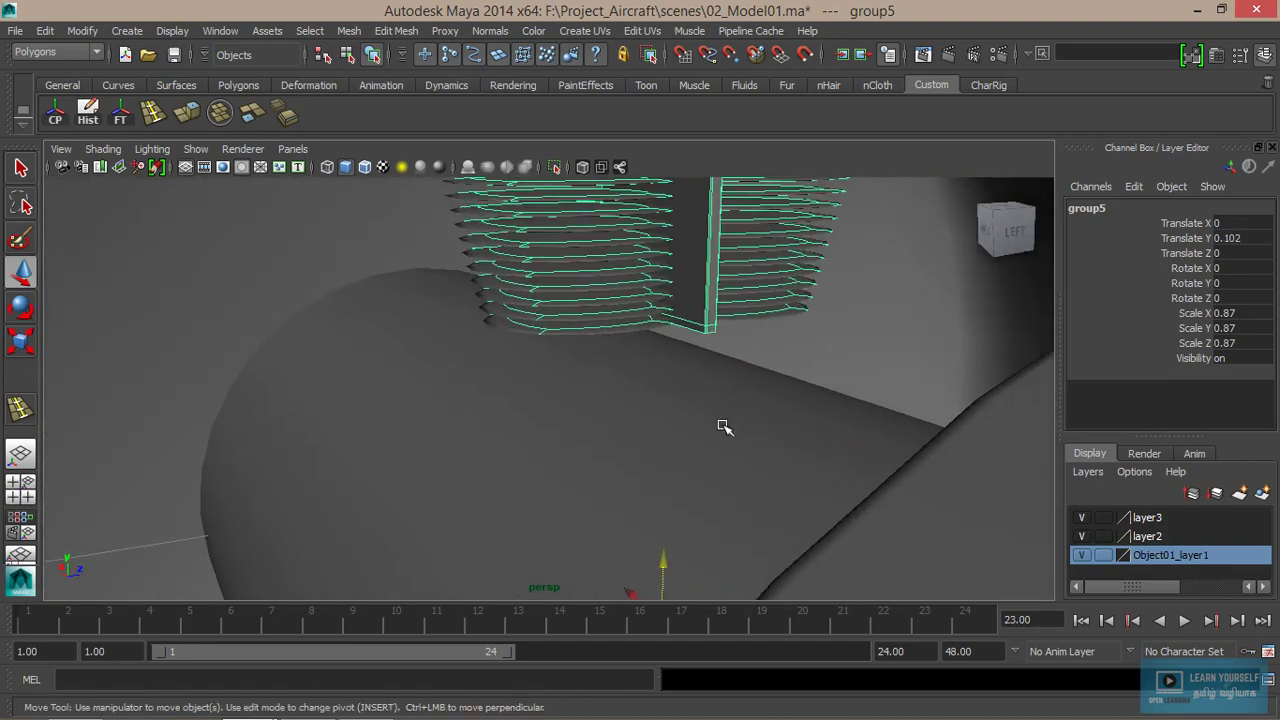
mouse_move(723, 428)
left_mouse_down("alt")
mouse_move(766, 403)
mouse_move(748, 414)
left_mouse_up("alt")
middle_click_drag(748, 414, 721, 403, "alt")
left_click_drag(721, 403, 652, 432, "alt")
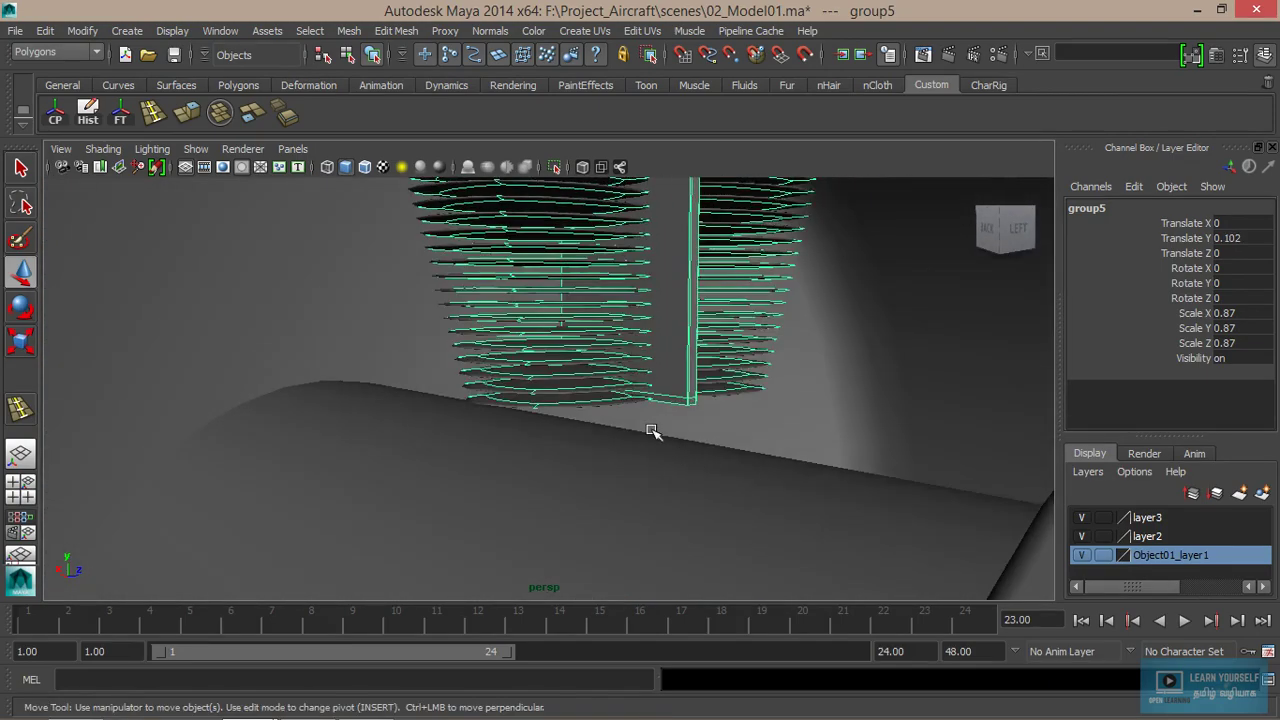
left_click(602, 402)
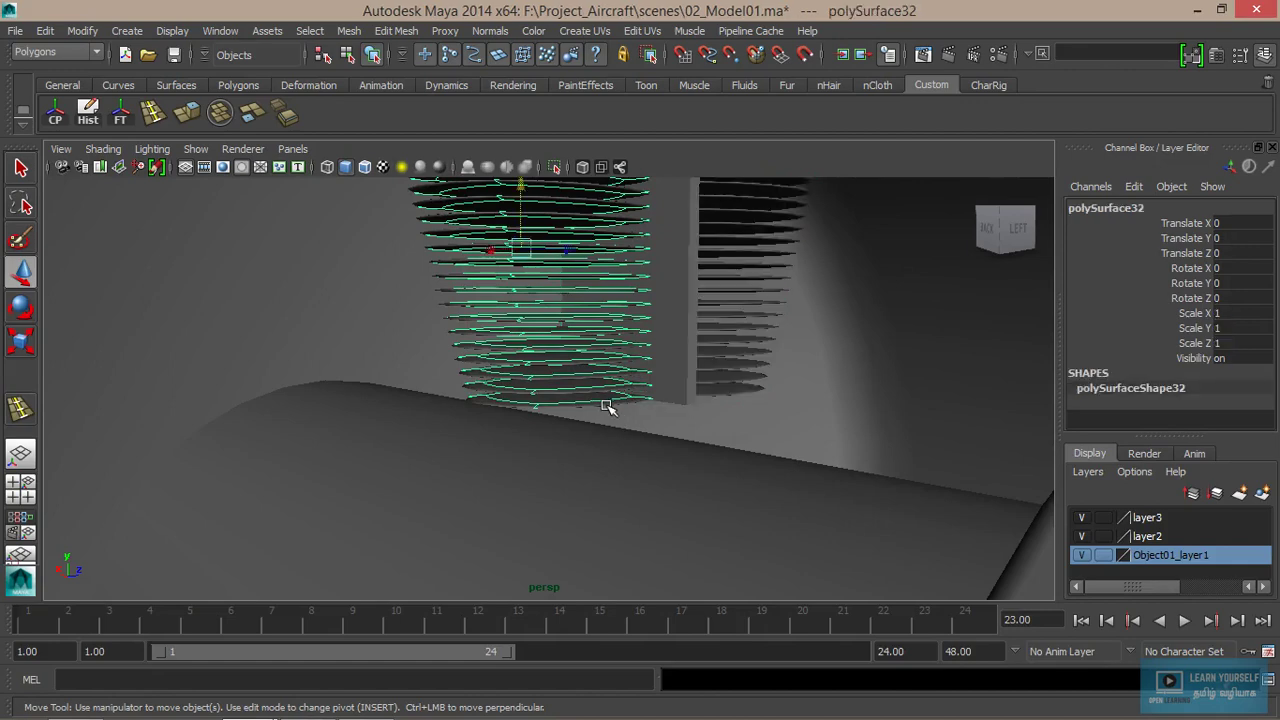
mouse_move(674, 394)
left_mouse_down("alt")
mouse_move(674, 560)
mouse_move(675, 458)
mouse_move(694, 421)
left_mouse_up("alt")
- Move fin bar pCube100 down to the cylinder base and narrow its Z scale to 0.691
left_click(621, 305)
scroll(655, 350, "down", 3)
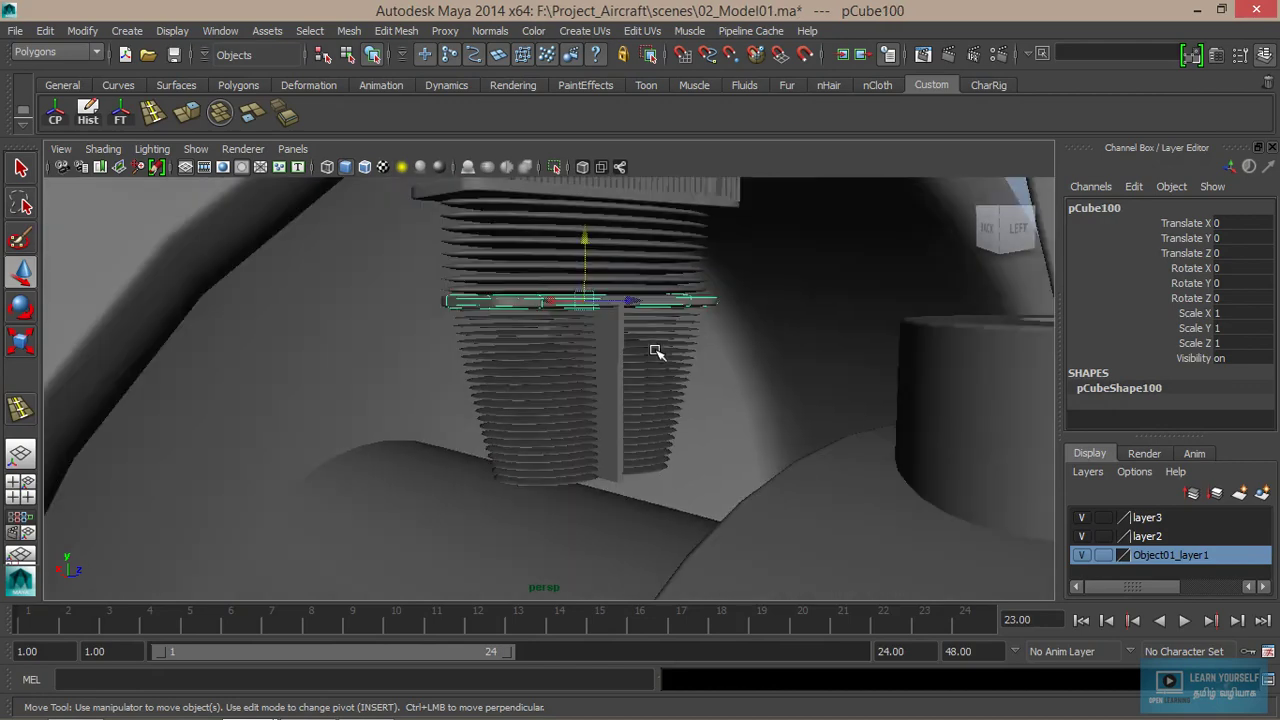
left_click_drag(597, 257, 594, 424)
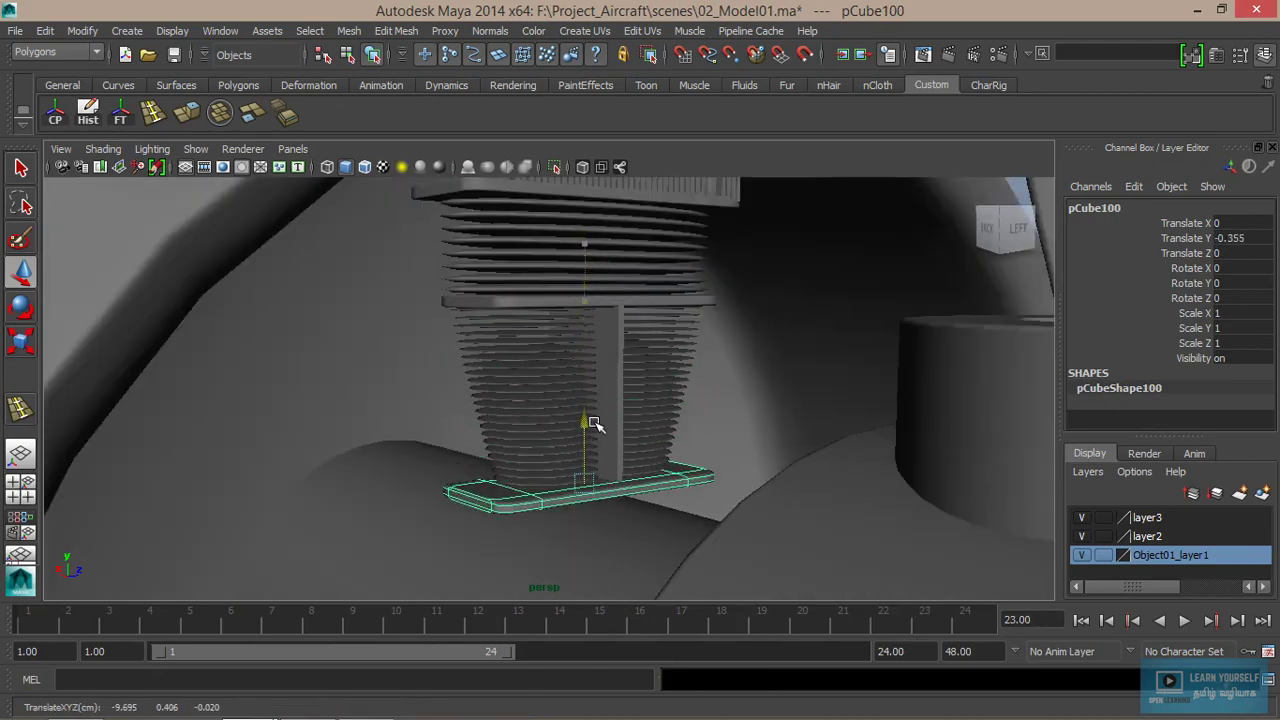
key("r")
left_click_drag(656, 479, 632, 481)
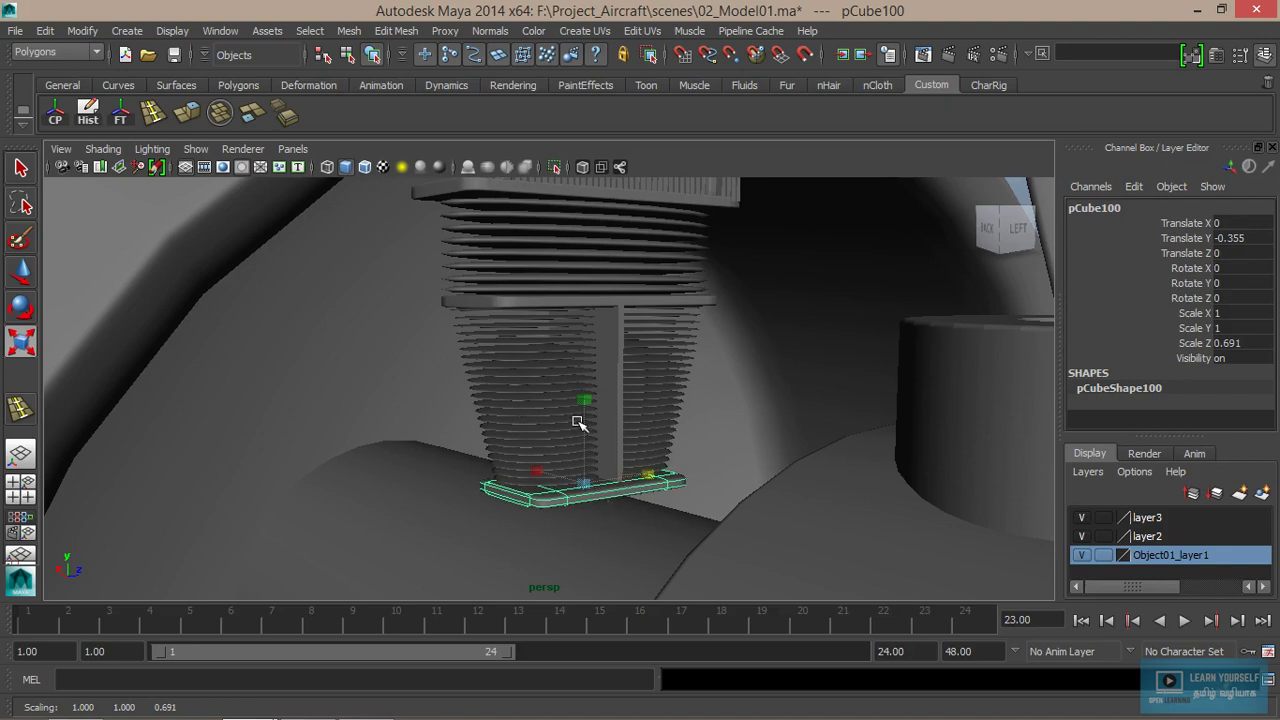
- Stretch the block to Scale Y 9.031 and lower it onto the hub
left_click_drag(585, 399, 586, 260)
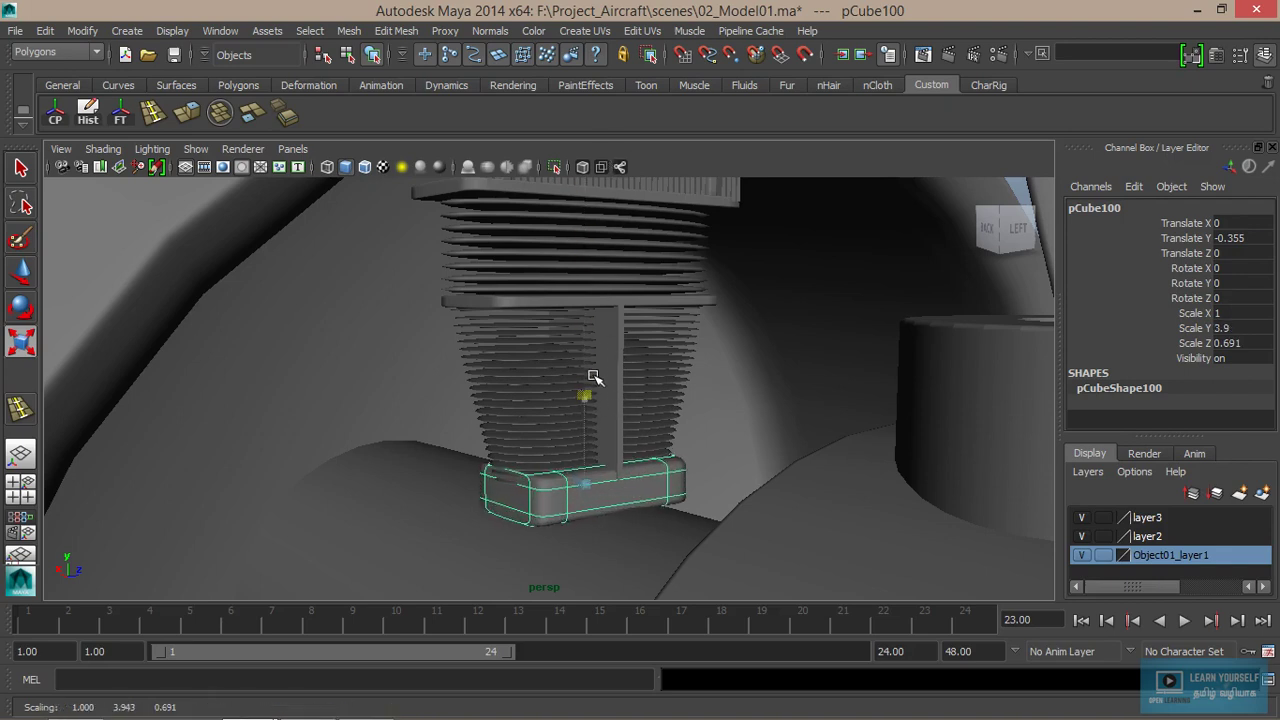
left_click_drag(593, 377, 593, 335)
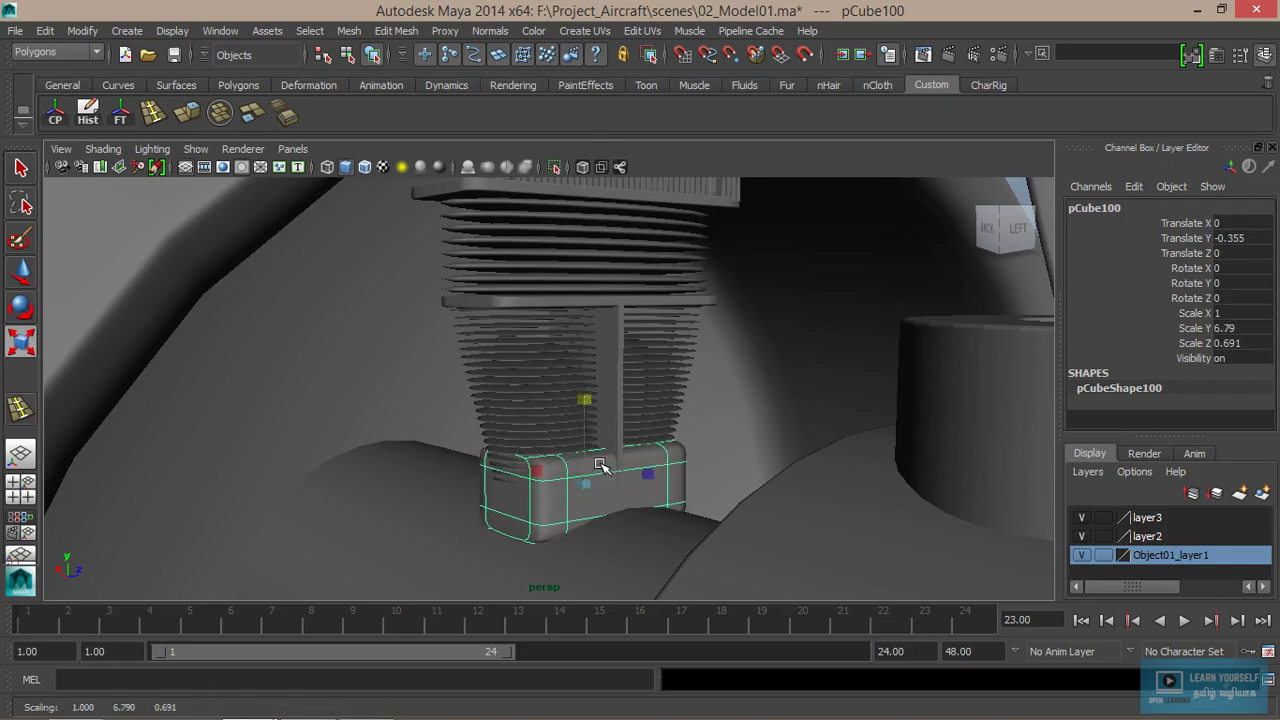
left_click_drag(588, 396, 588, 372)
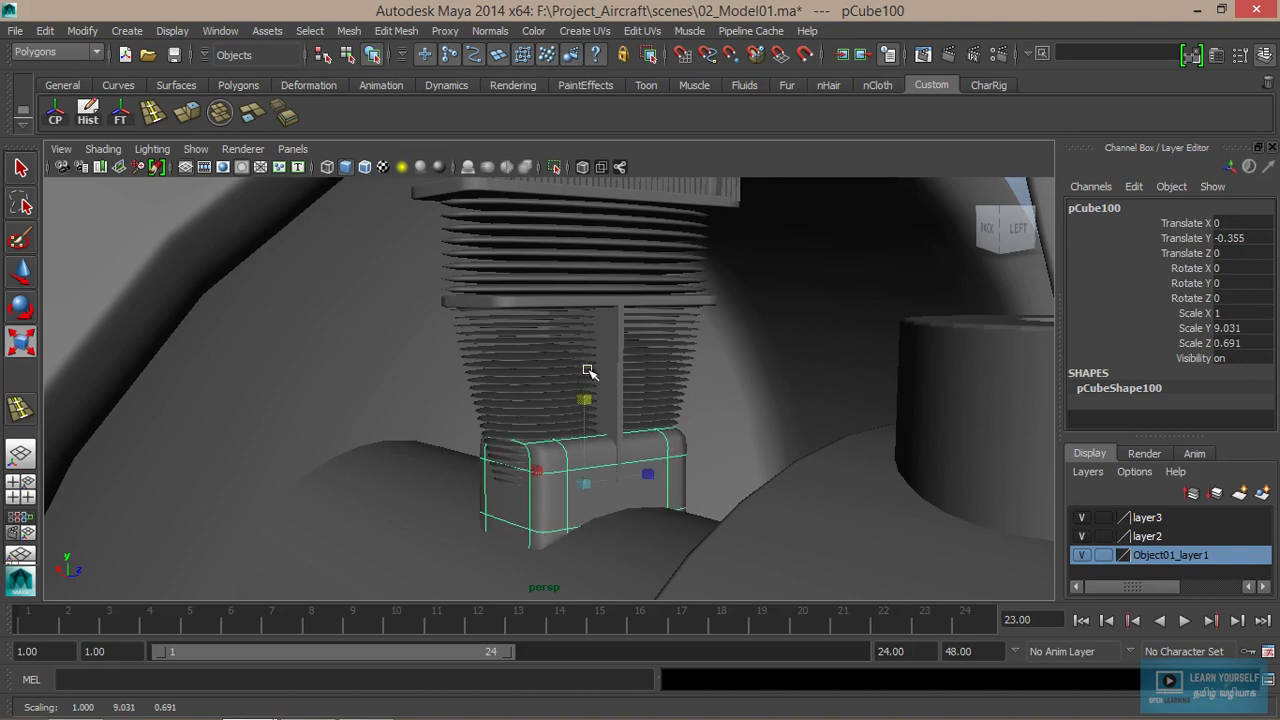
key("w")
left_click_drag(586, 423, 589, 458)
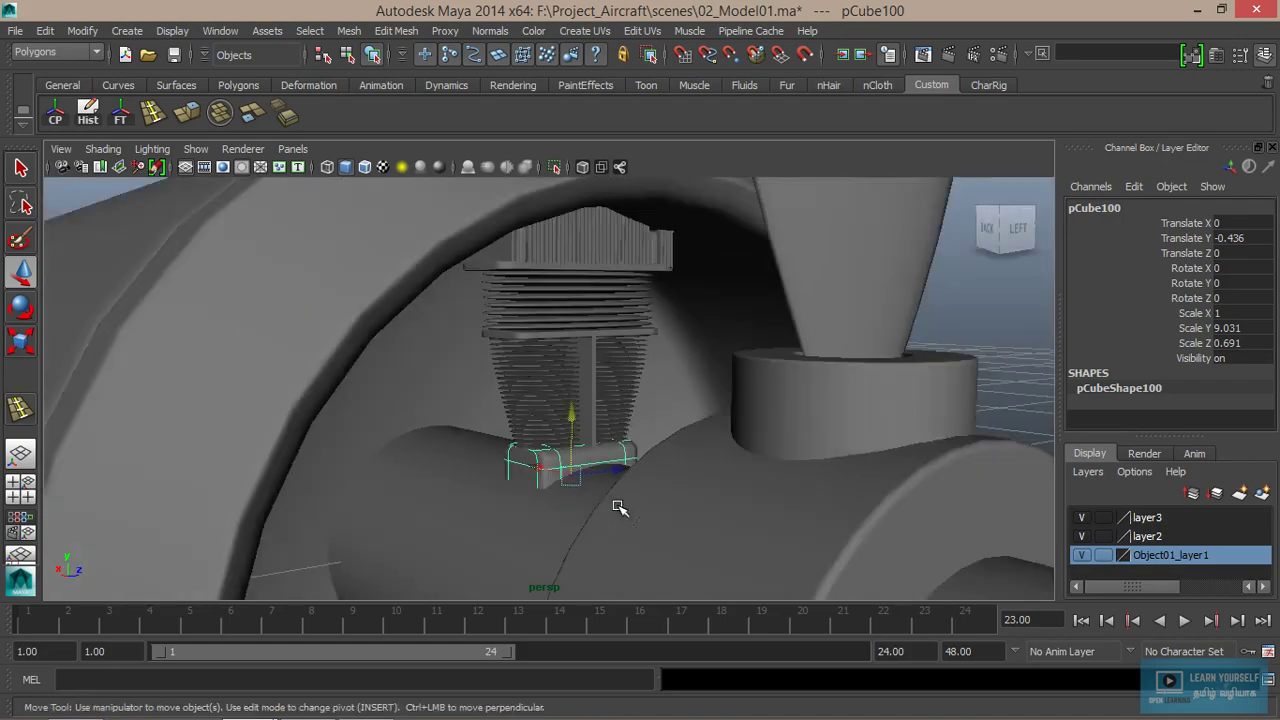
scroll(614, 506, "down", 2)
scroll(650, 514, "down", 1)
- Select group5 and Duplicate Special seven copies, each rotated a further 45° in X
key("Up")
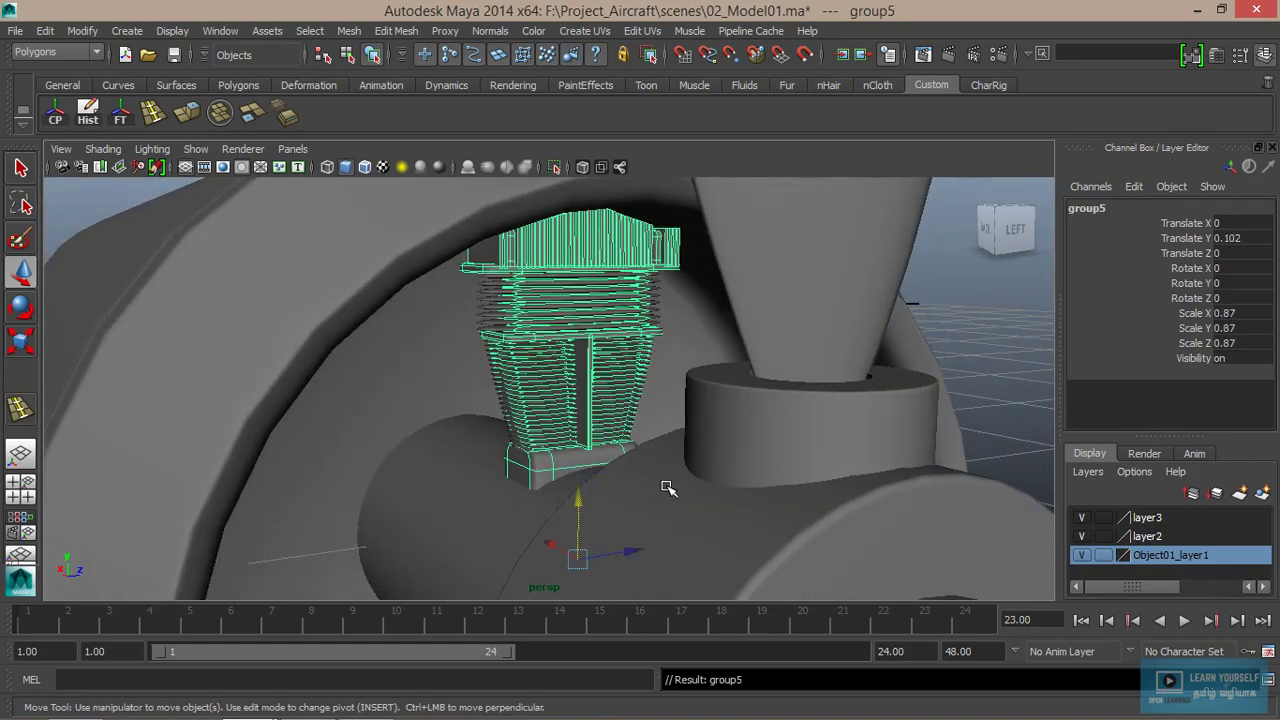
scroll(668, 488, "down", 3)
mouse_move(668, 488)
left_mouse_down("alt")
mouse_move(563, 537)
mouse_move(666, 529)
mouse_move(646, 531)
left_mouse_up("alt")
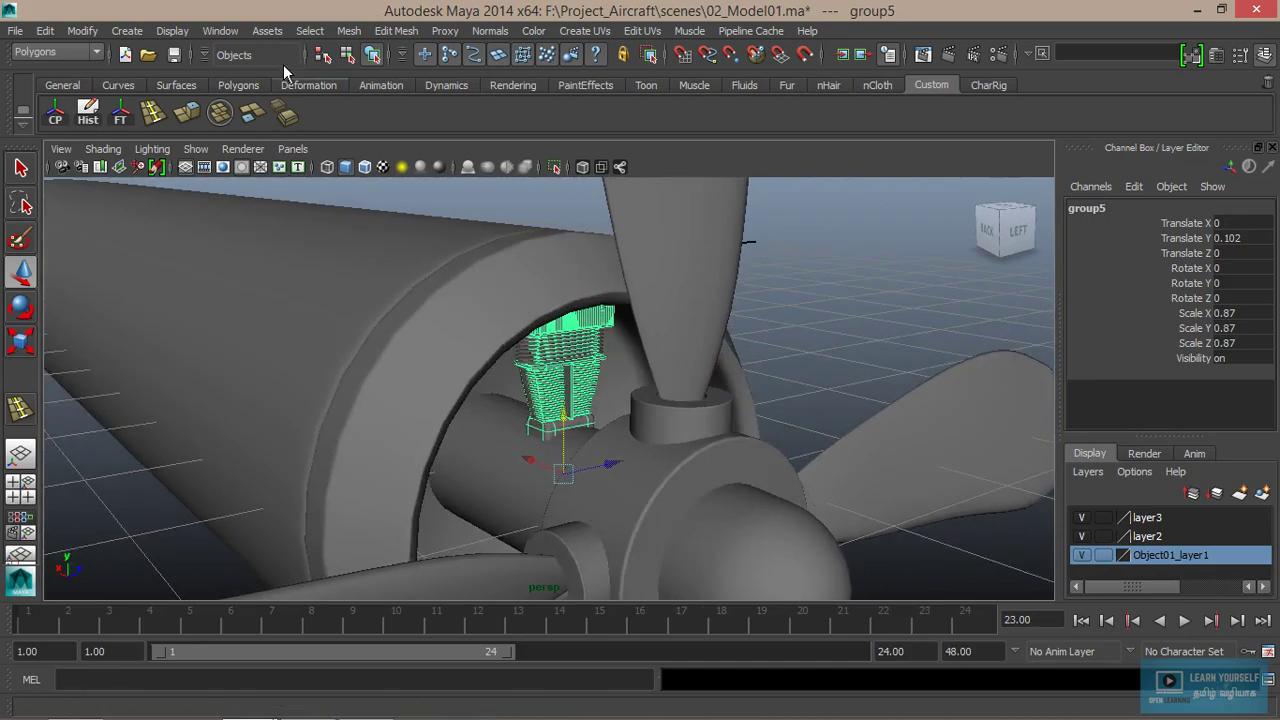
left_click(46, 32)
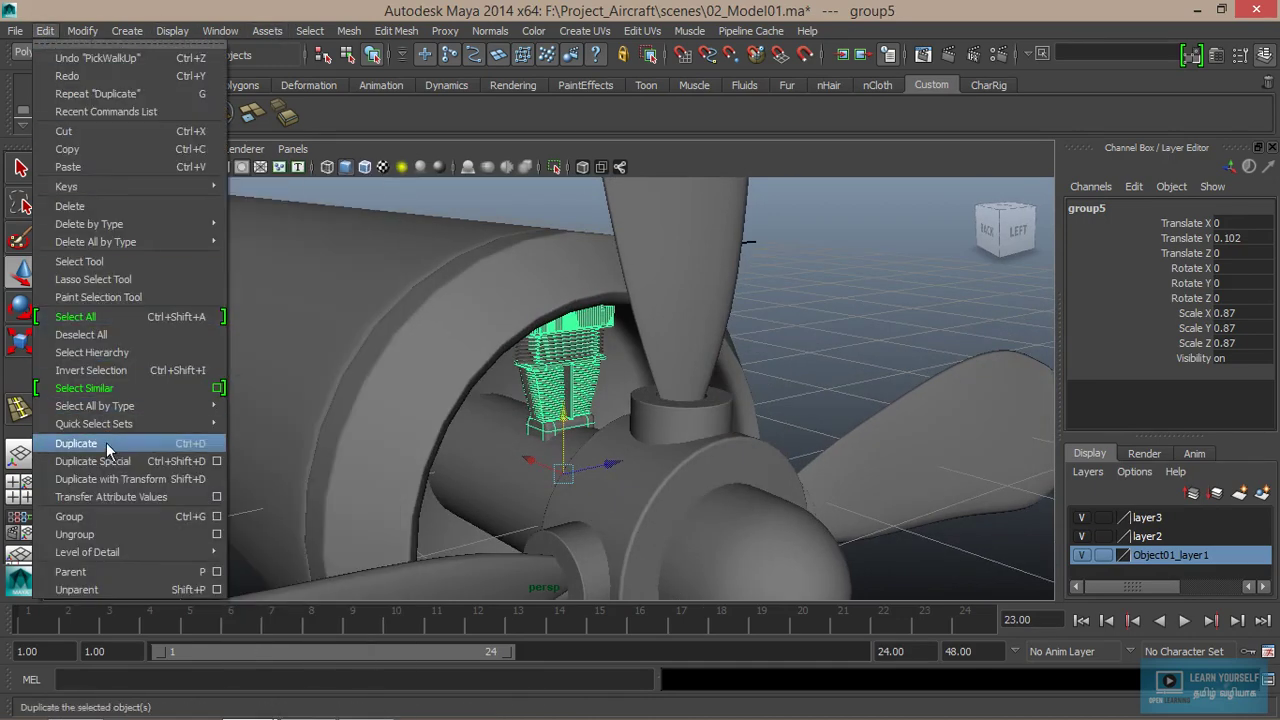
left_click(216, 462)
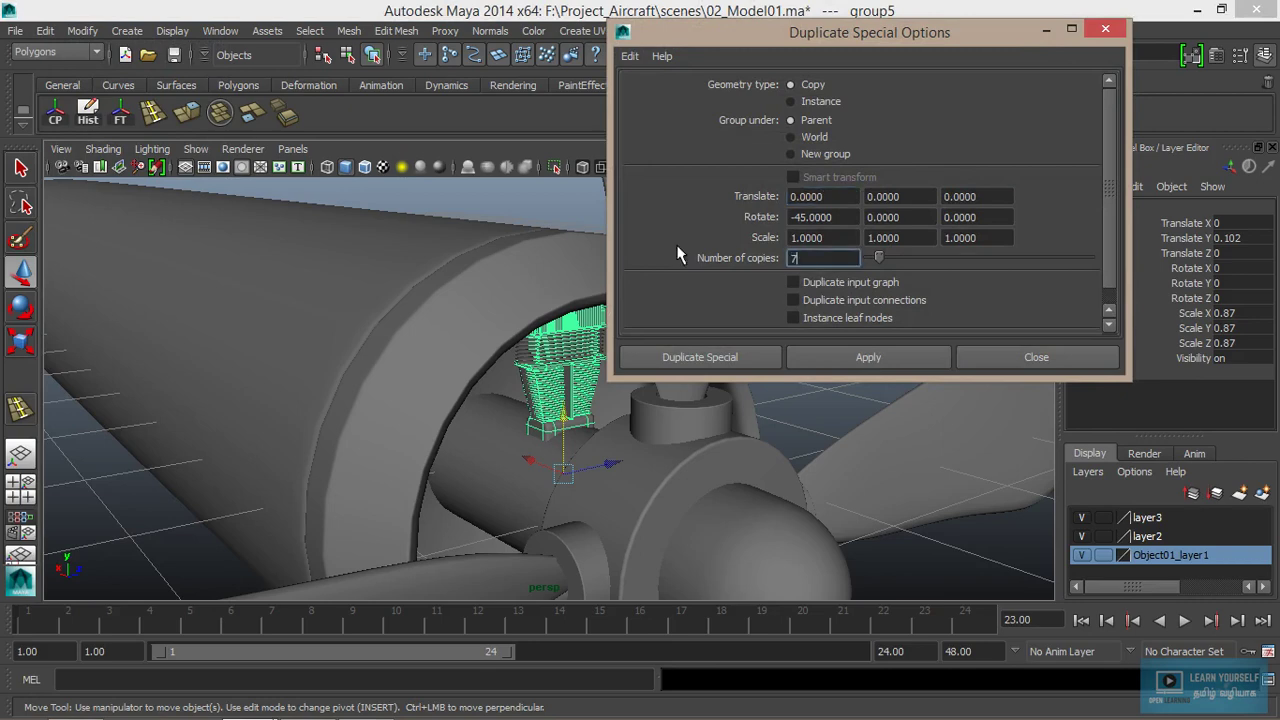
left_click(718, 360)
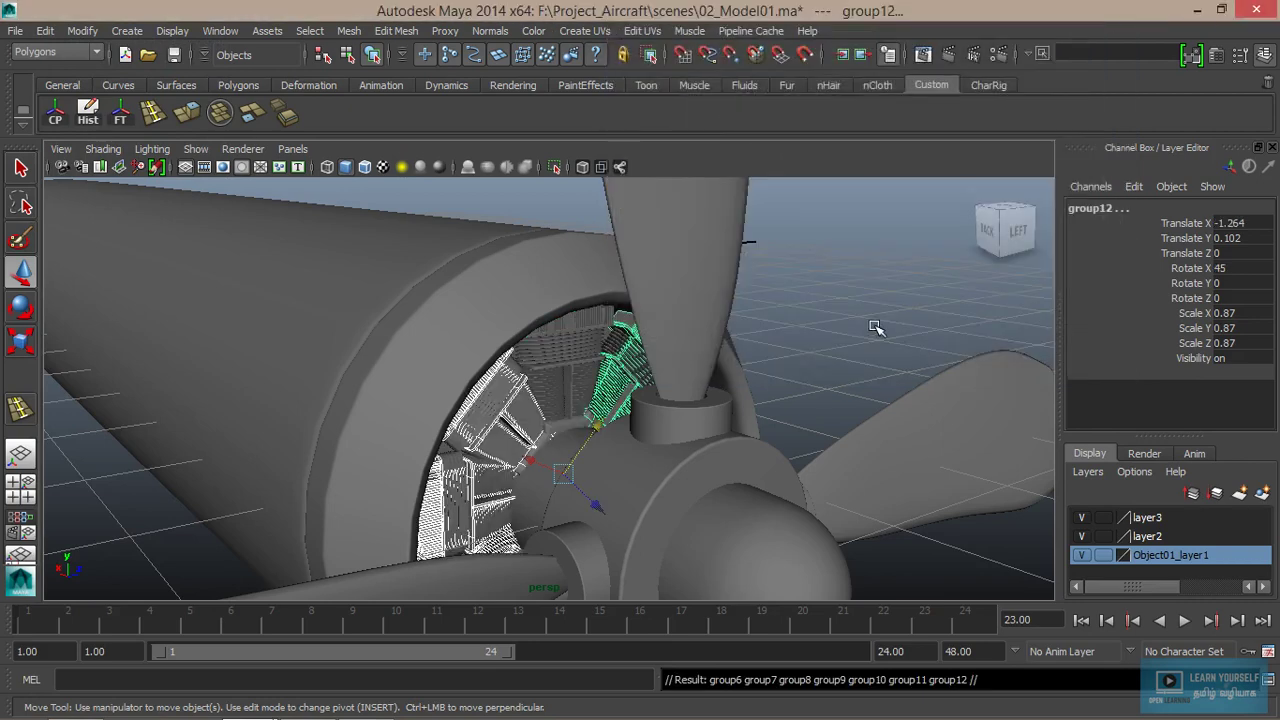
left_click(860, 330)
- Duplicate pPipe1 and slide the copy, pPipe6, along X to Translate X -9.845 by the hub
mouse_move(834, 349)
left_mouse_down("alt")
mouse_move(580, 394)
mouse_move(603, 334)
mouse_move(677, 283)
mouse_move(732, 280)
mouse_move(714, 286)
mouse_move(686, 343)
mouse_move(706, 343)
mouse_move(744, 381)
mouse_move(866, 371)
mouse_move(774, 371)
left_mouse_up("alt")
mouse_move(568, 449)
left_mouse_down("alt")
mouse_move(743, 503)
mouse_move(666, 423)
mouse_move(734, 446)
mouse_move(722, 470)
mouse_move(795, 519)
mouse_move(665, 484)
left_mouse_up("alt")
left_click(734, 448)
key("ctrl+d")
key("r")
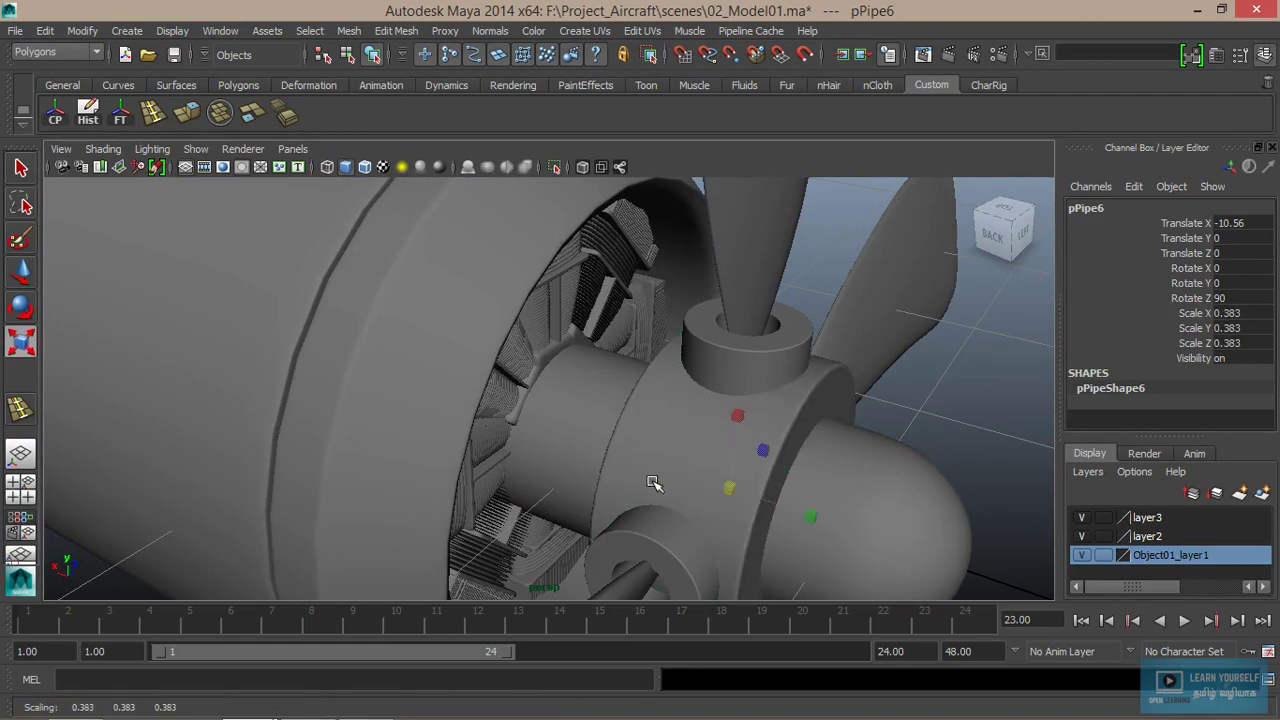
key("w")
mouse_move(780, 511)
left_mouse_down()
mouse_move(634, 485)
mouse_move(606, 452)
left_mouse_up()
- Squash pPipe6 in Y to a thin 0.435 × 0.253 × 0.435 collar, then inspect it around the hub
key("r")
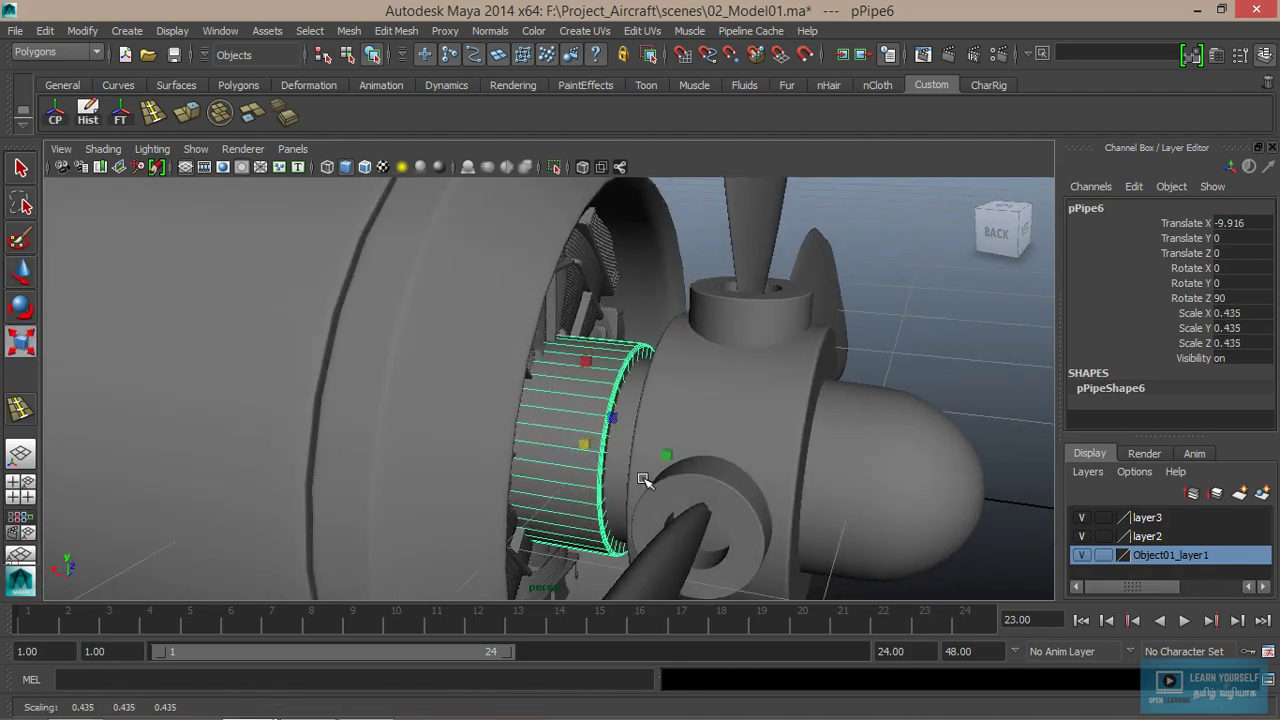
left_click_drag(663, 459, 614, 450)
key("w")
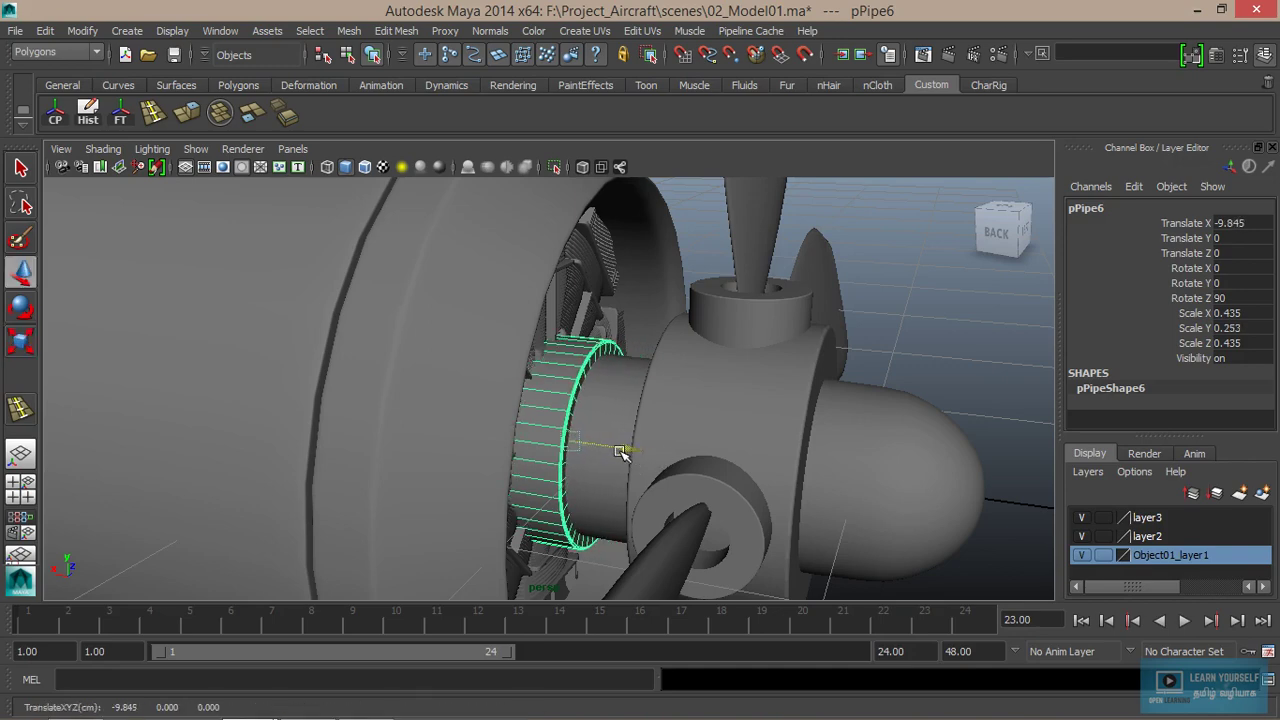
left_click(880, 358)
mouse_move(800, 368)
left_mouse_down("alt")
mouse_move(629, 420)
mouse_move(629, 303)
mouse_move(600, 230)
mouse_move(546, 374)
mouse_move(704, 398)
mouse_move(574, 400)
left_mouse_up("alt")
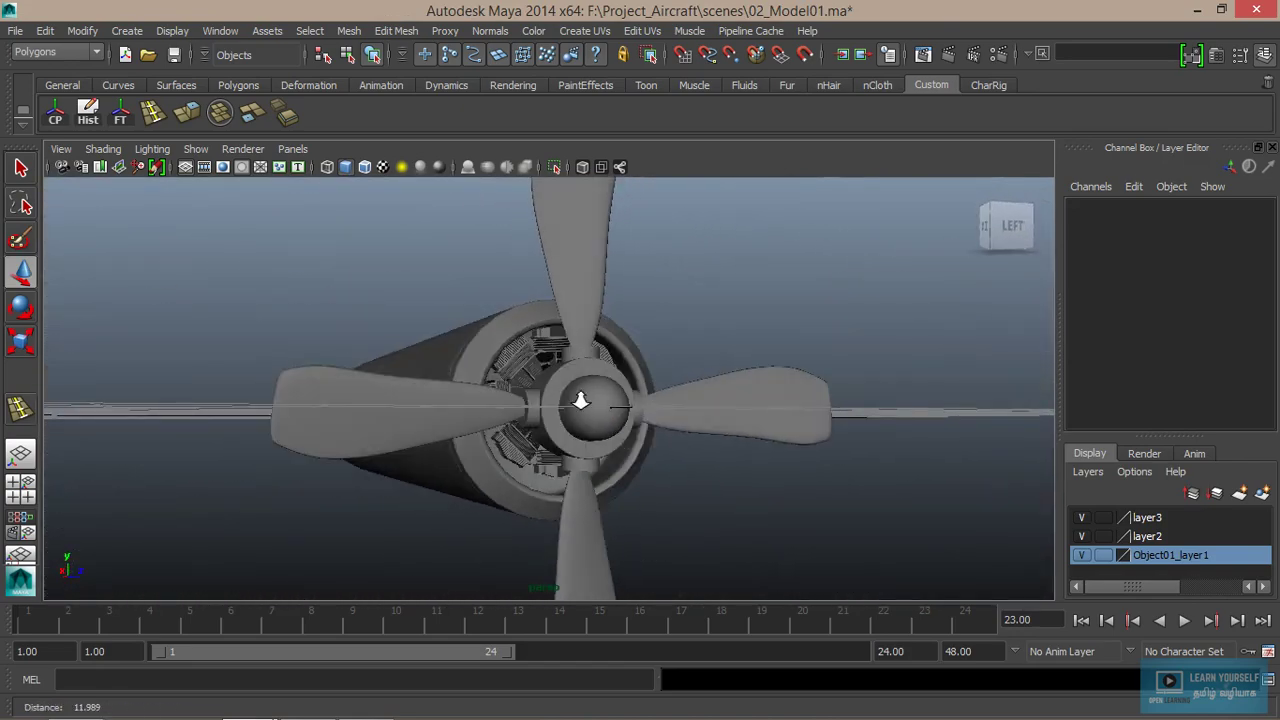
right_click_drag(574, 400, 689, 454, "alt")
mouse_move(689, 454)
left_mouse_down("alt")
mouse_move(700, 464)
mouse_move(663, 466)
left_mouse_up("alt")
mouse_move(663, 466)
right_mouse_down("alt")
mouse_move(649, 471)
mouse_move(623, 437)
right_mouse_up("alt")
left_click_drag(623, 437, 642, 442, "alt")
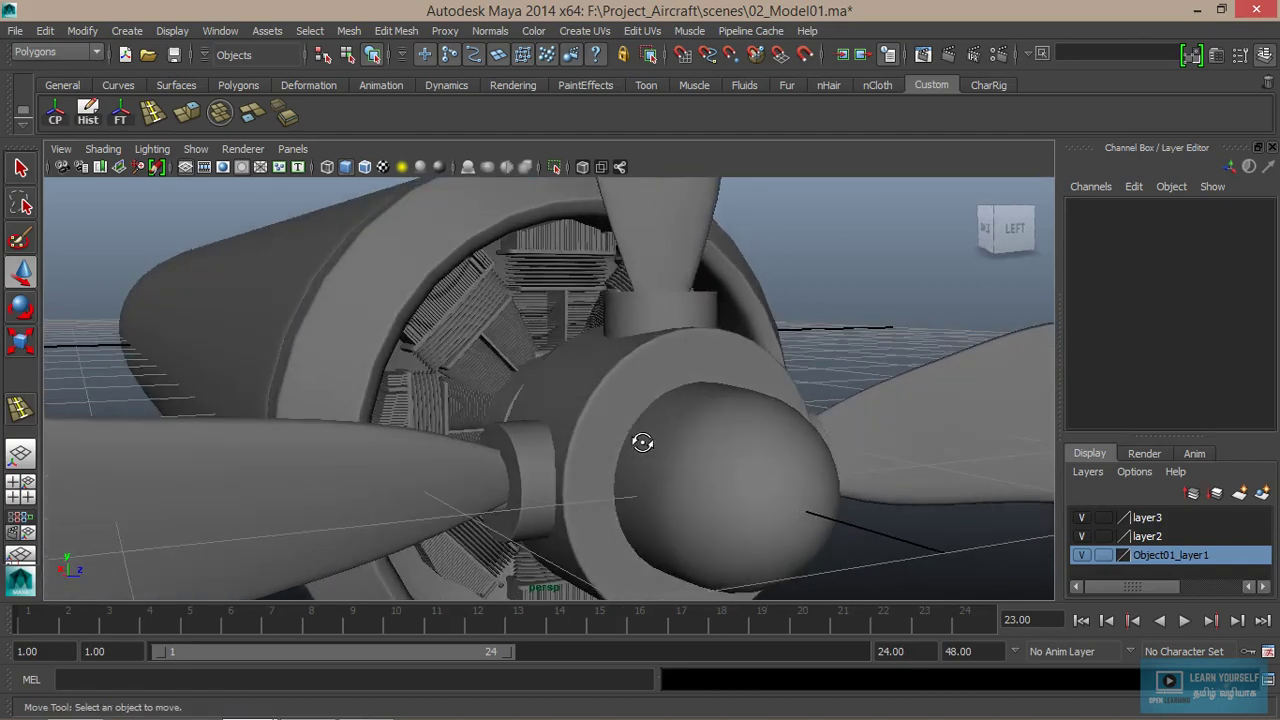